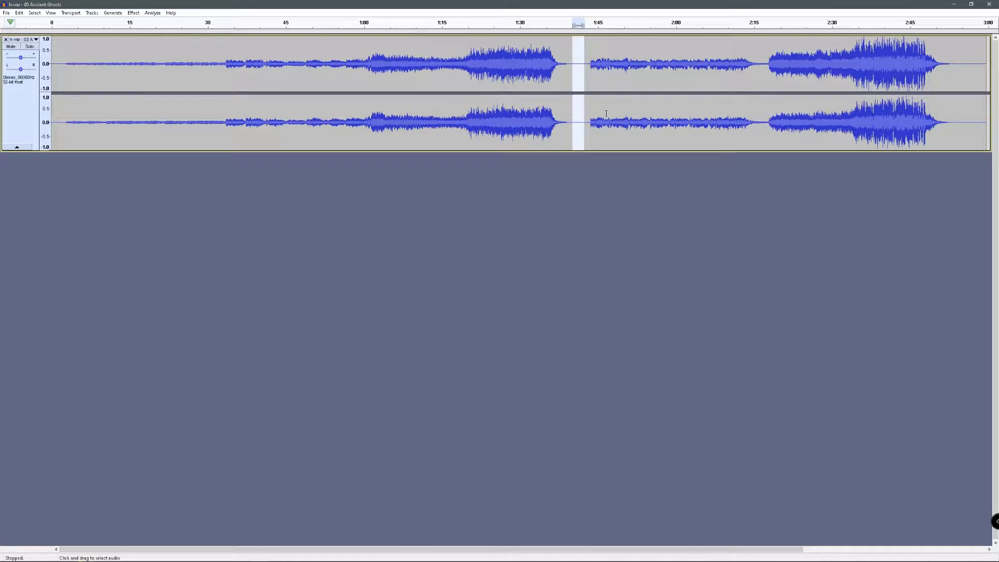
Highlight the silent gap at about 1:40–1:43 and the quiet gap at about 2:17 between the track's music sections.
left_click(606, 113)
left_click_drag(575, 121, 585, 117)
left_click(625, 119)
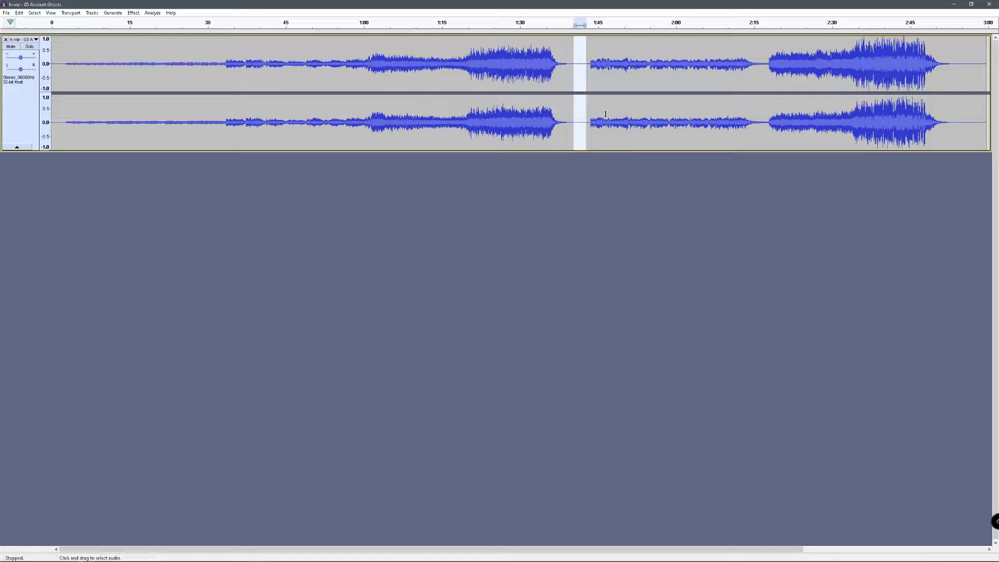
left_click(630, 104)
left_click_drag(761, 123, 767, 123)
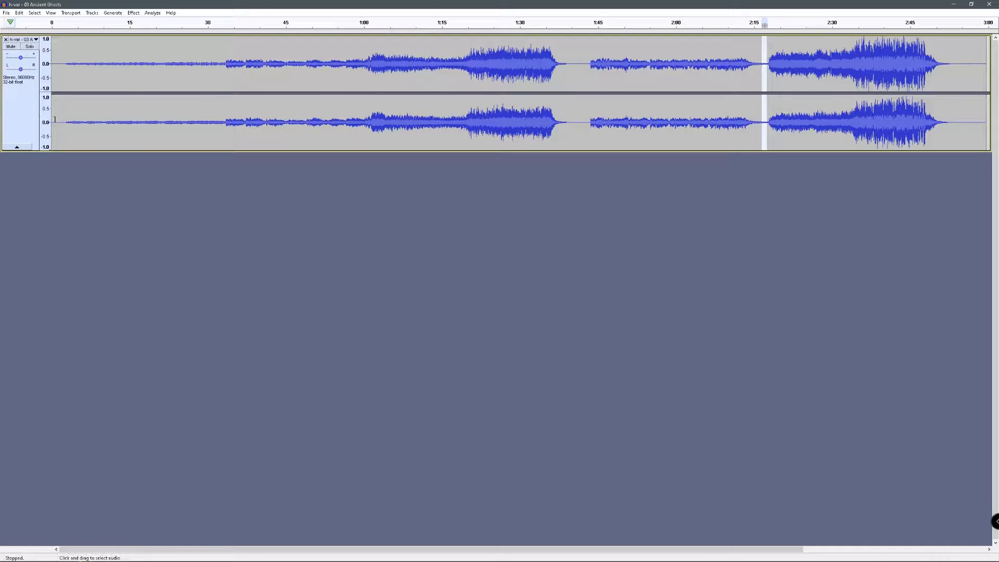
Highlight the audio from the start to about 2:15, and place the cursor in the silence at the track's end.
left_click_drag(56, 120, 754, 137)
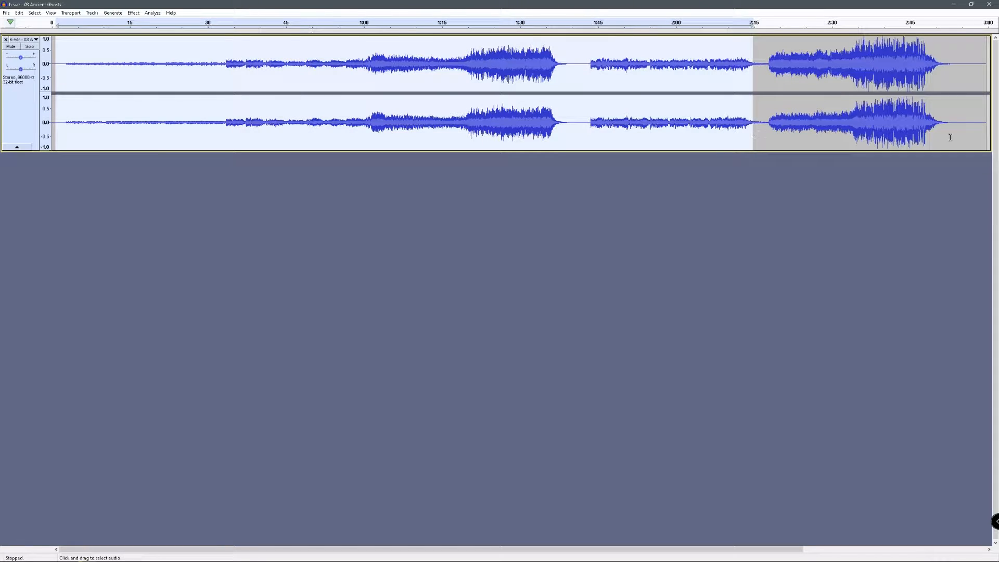
left_click(950, 138)
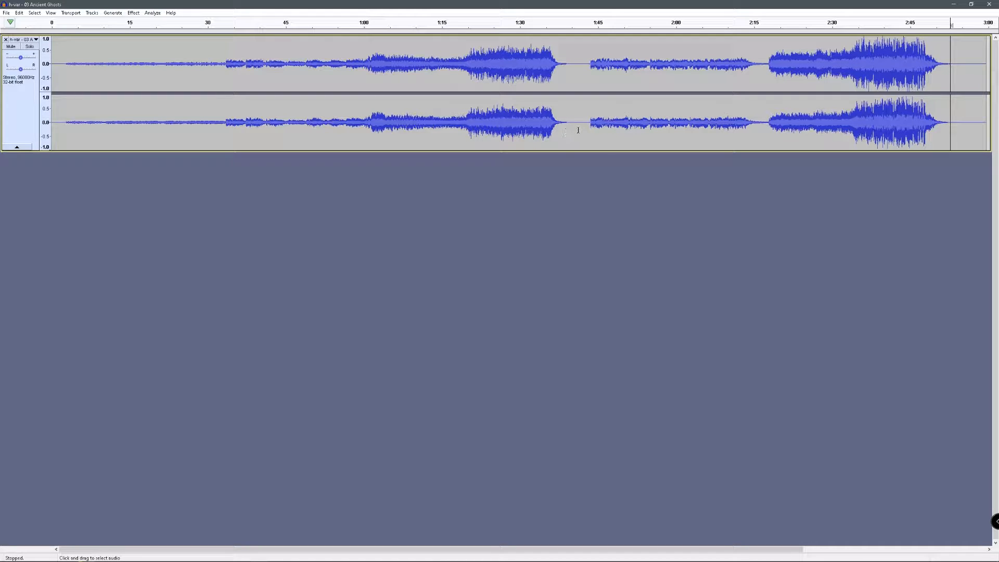
left_click(973, 72)
left_click(957, 76)
left_click(972, 78)
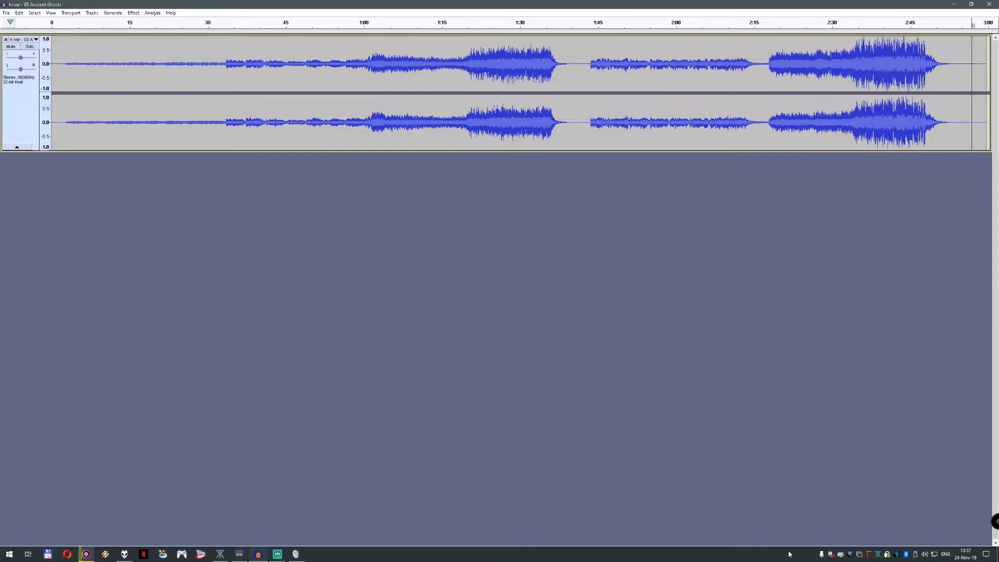
Lower the system speaker volume and raise it back up.
left_click(925, 558)
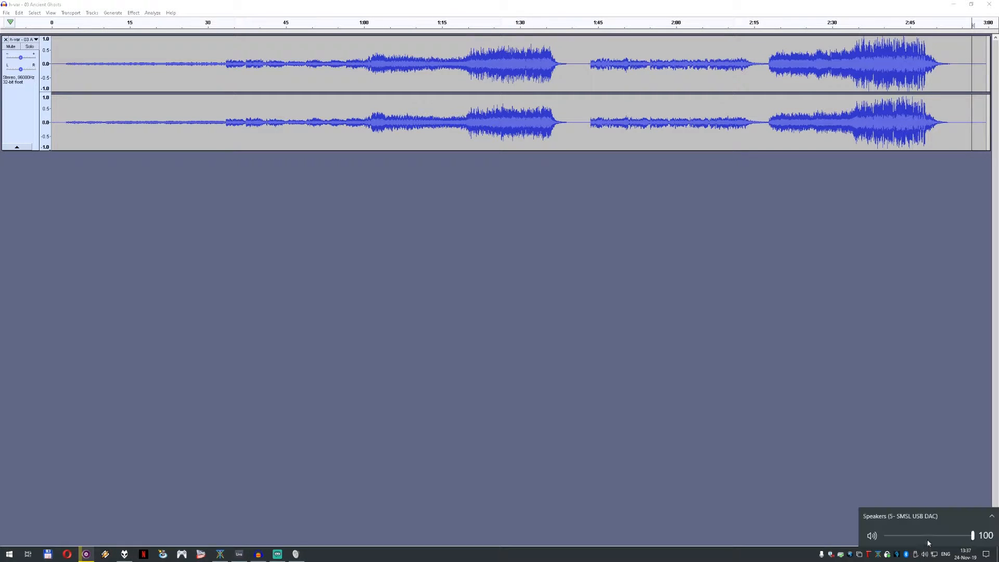
scroll(924, 535, "down", 20)
scroll(923, 535, "down", 12)
scroll(907, 536, "up", 4)
scroll(907, 535, "up", 20)
scroll(905, 537, "up", 18)
left_click(964, 138)
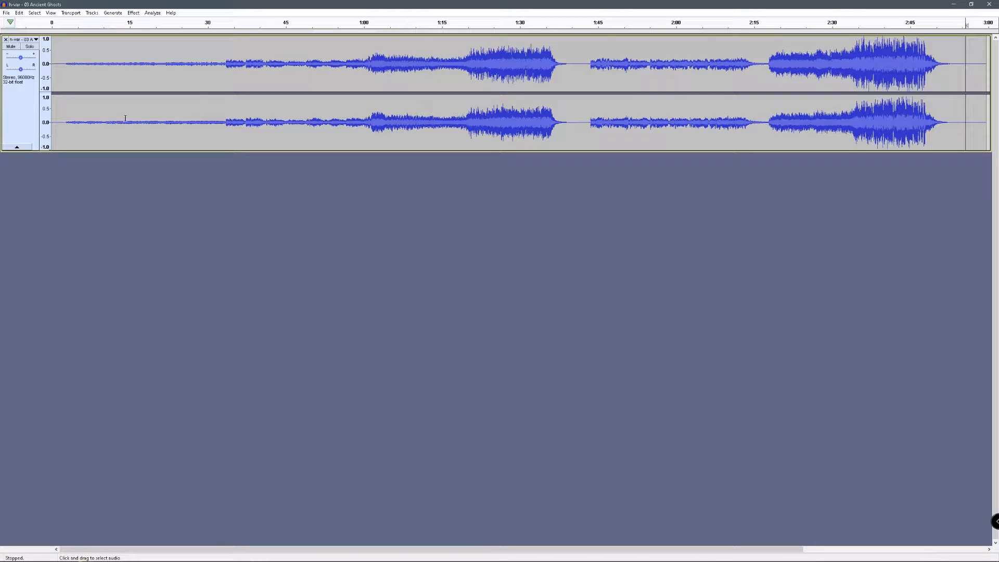
Compare the loud passage at about 1:18–1:37 with the quiet passage at about 1:40–2:14 by highlighting each.
left_click(152, 120)
left_click_drag(228, 68, 559, 78)
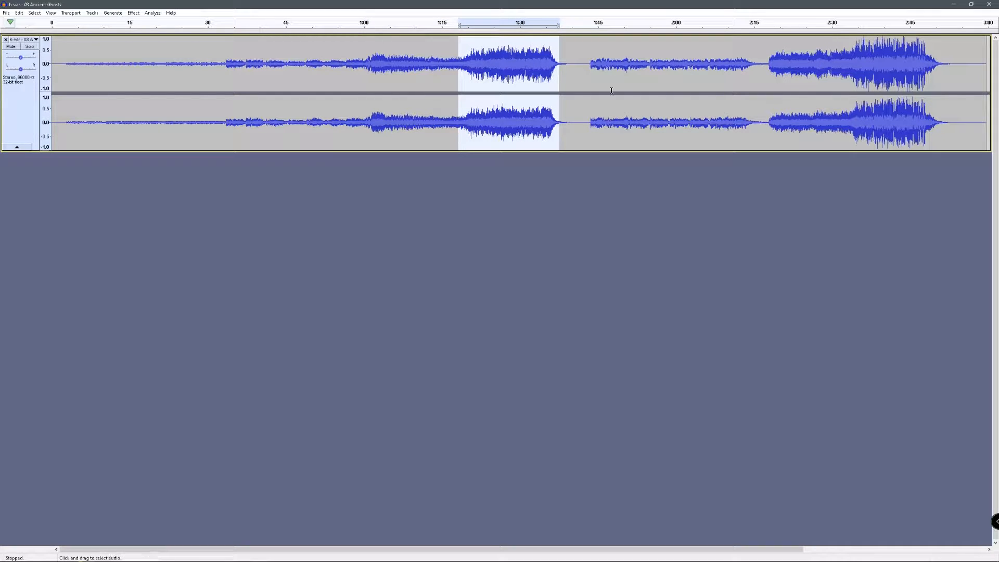
left_click(570, 74)
left_click_drag(570, 75, 747, 76)
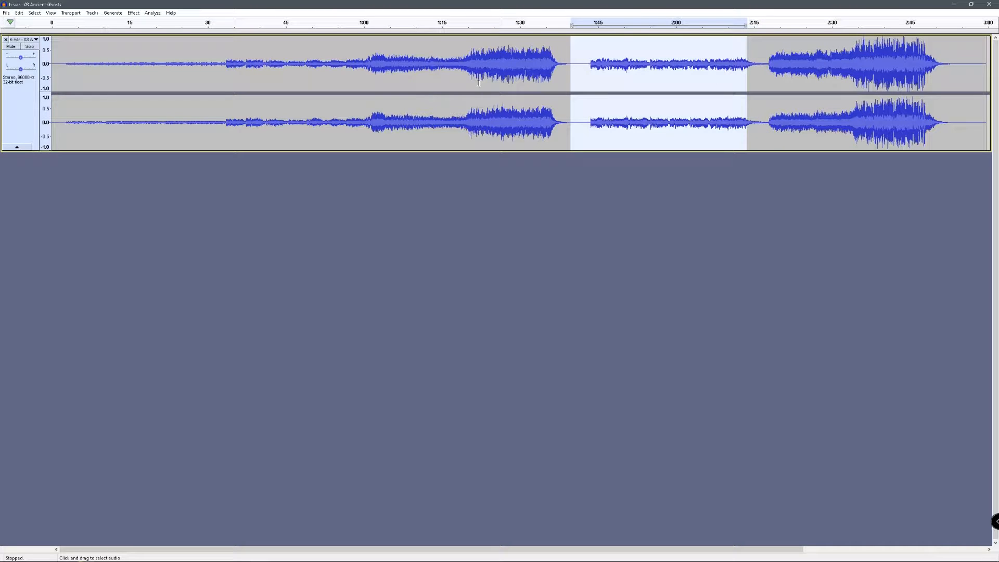
left_click_drag(583, 78, 683, 82)
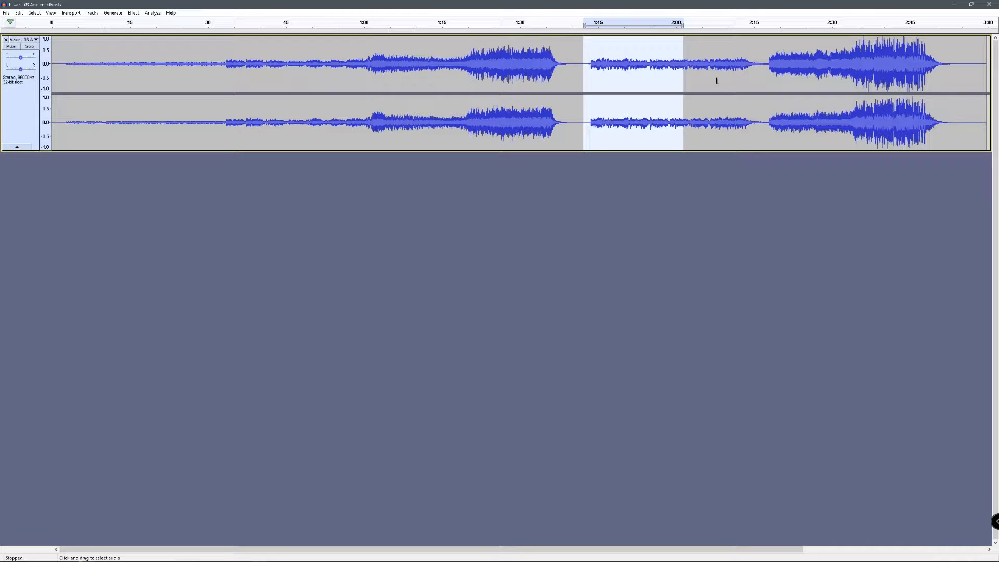
left_click(572, 85)
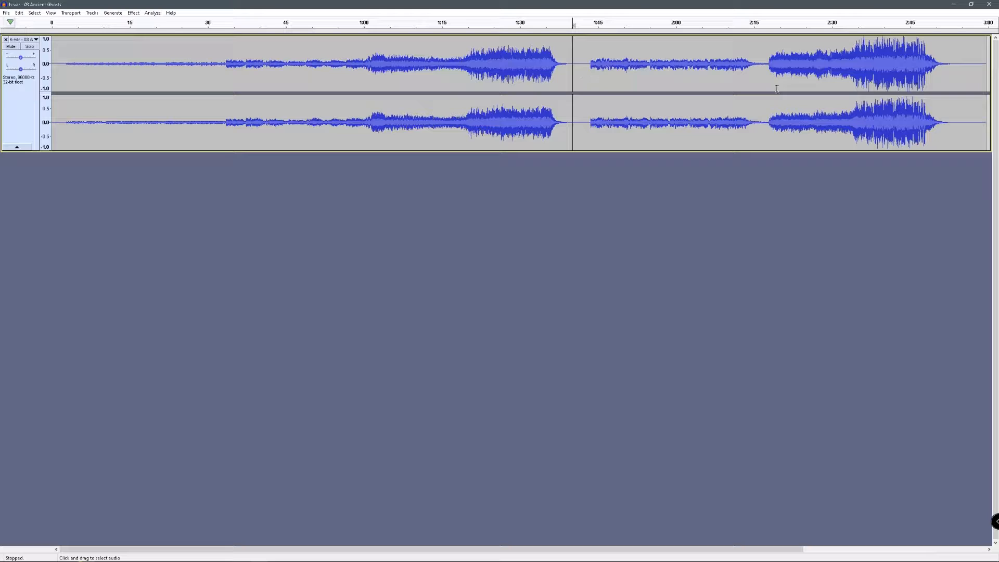
Highlight the loudest passage at about 2:34–2:52, the passage at about 2:18–2:30 and the silent tail.
left_click_drag(766, 89, 868, 92)
left_click_drag(945, 78, 856, 78)
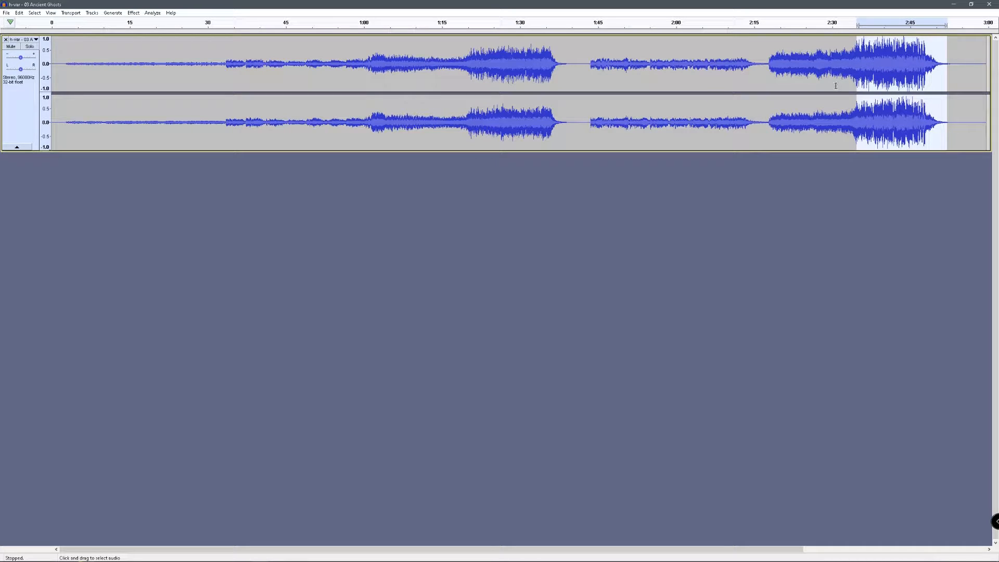
left_click_drag(708, 77, 830, 80)
left_click(764, 85)
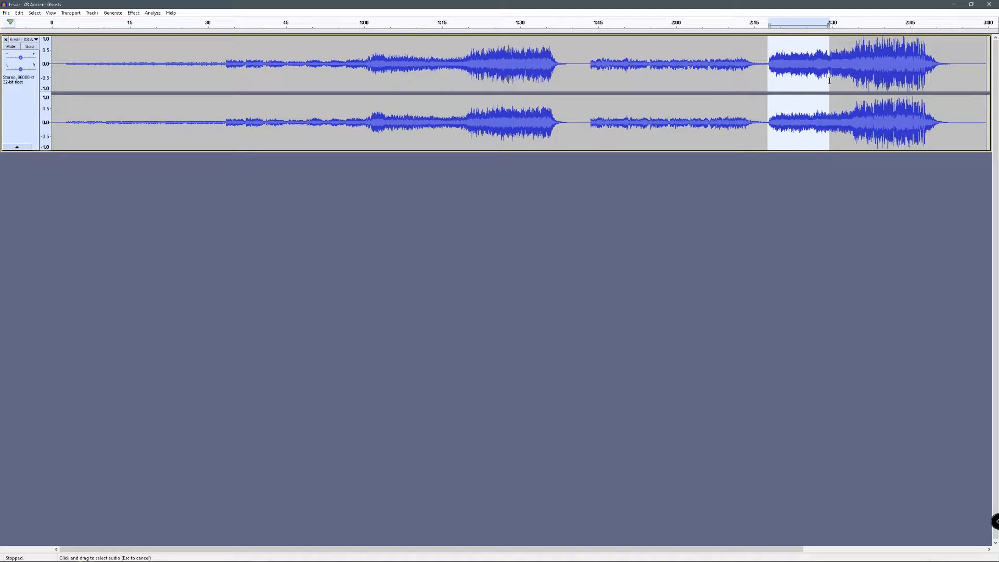
left_click(963, 72)
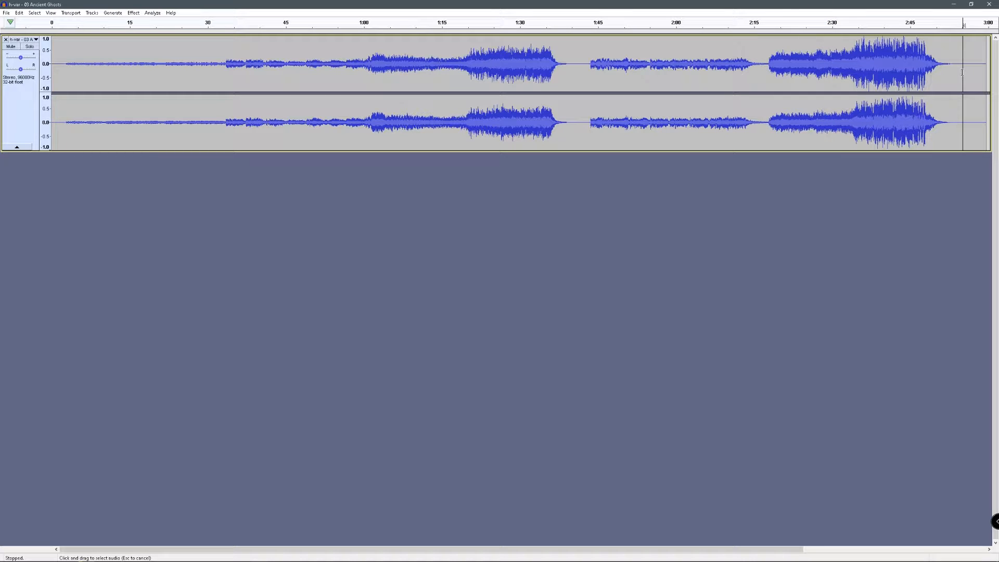
left_click_drag(962, 72, 945, 72)
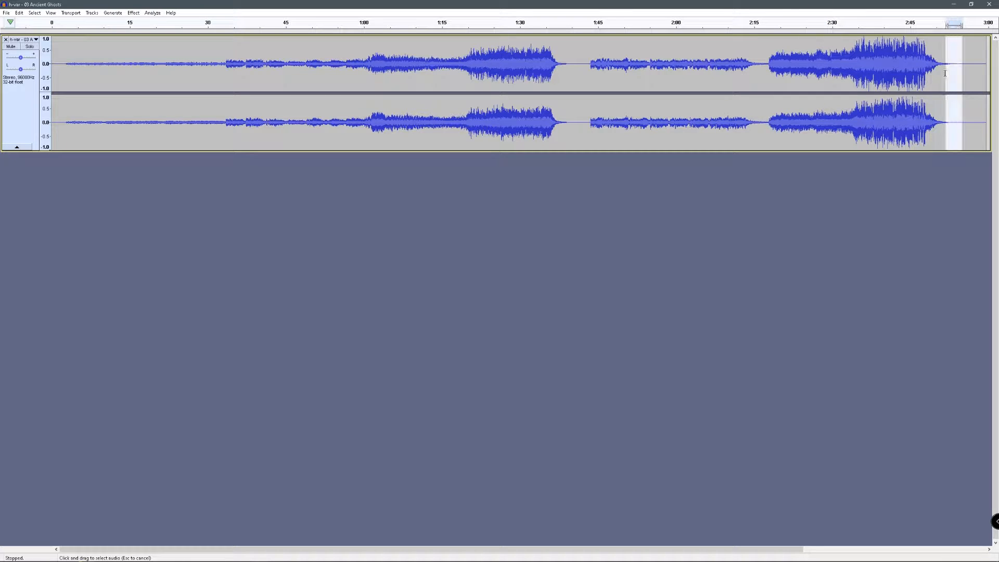
left_click(976, 71)
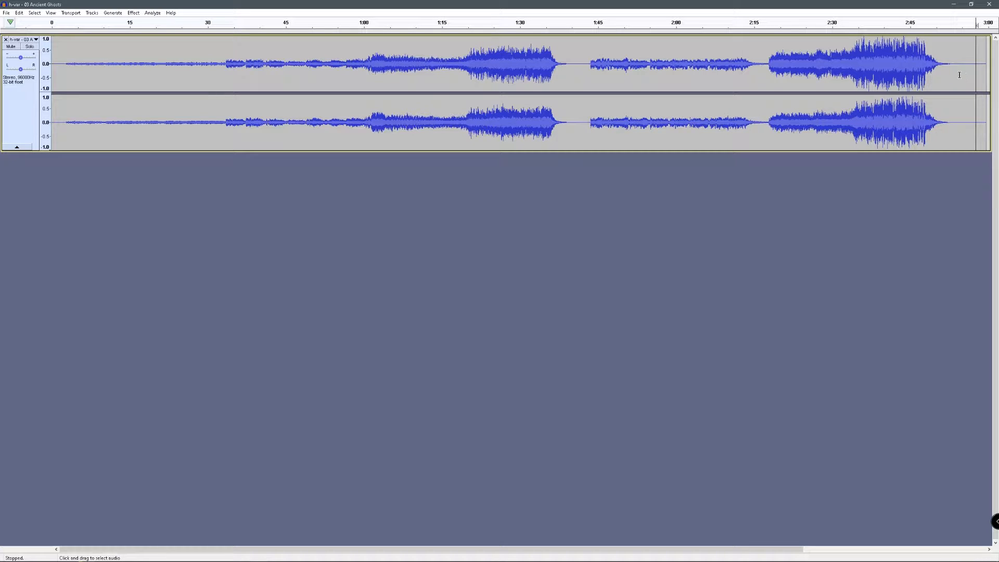
Highlight the end of the quiet passage at about 2:10–2:15 and its beginning at about 1:42–1:49.
left_click(959, 75)
key("Escape")
left_click_drag(727, 78, 753, 79)
left_click_drag(583, 83, 618, 86)
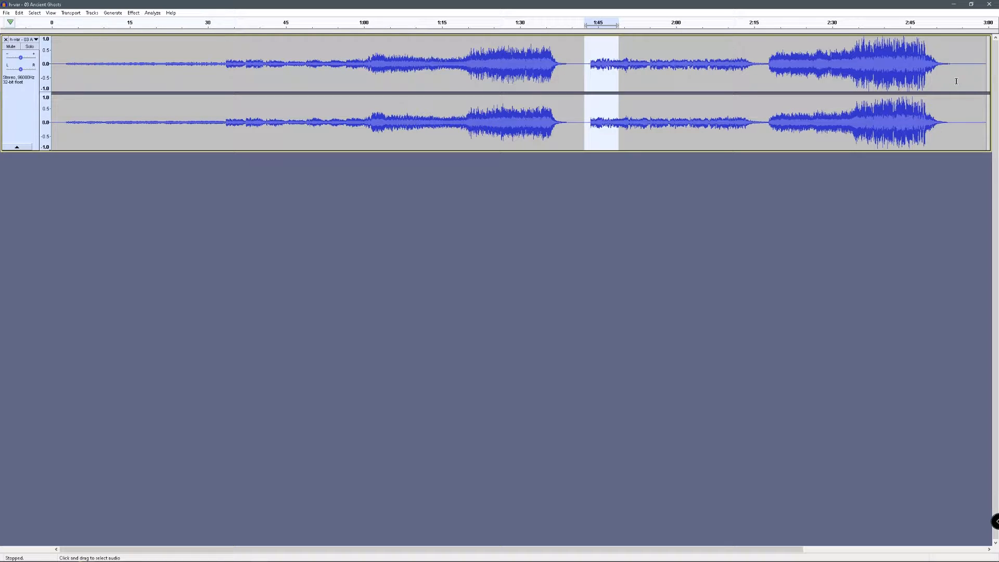
left_click(793, 83)
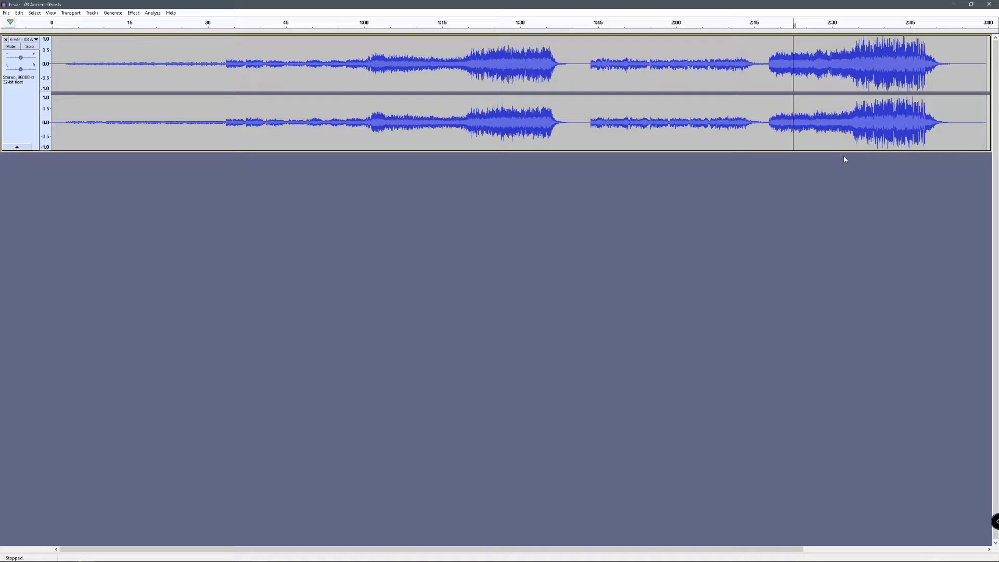
Highlight nearly the whole track from about 2:55 back to the start, and clear the selection.
left_click(962, 141)
left_click_drag(962, 141, 59, 116)
left_click(153, 118)
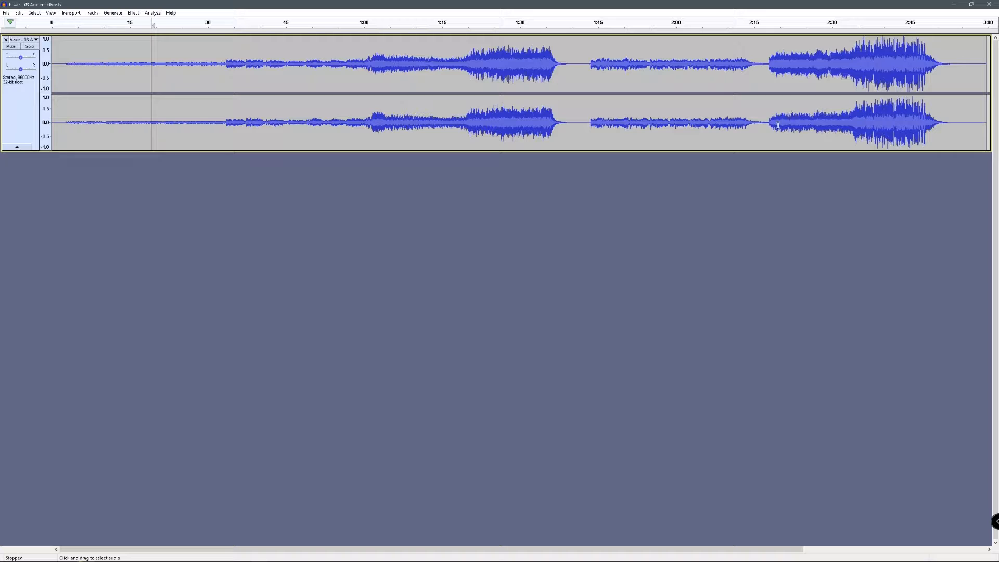
Compare the peaks of the loud passages at about 1:20–1:37 and 2:34–2:49 by highlighting them in turn.
left_click_drag(466, 128, 558, 129)
left_click(663, 130)
left_click(305, 124)
left_click(149, 124)
left_click(402, 120)
left_click_drag(854, 139, 930, 139)
left_click_drag(461, 144, 562, 141)
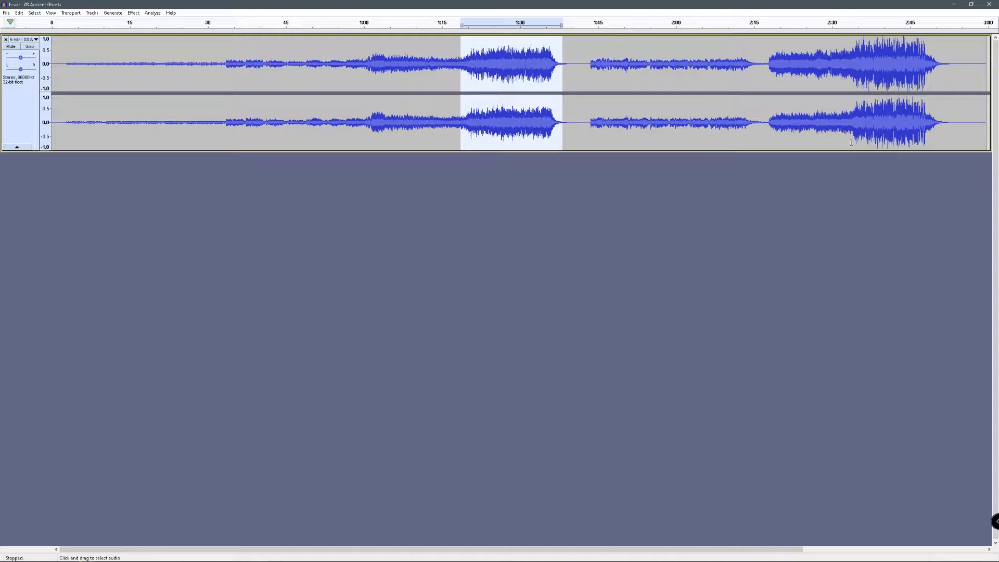
left_click_drag(851, 143, 886, 132)
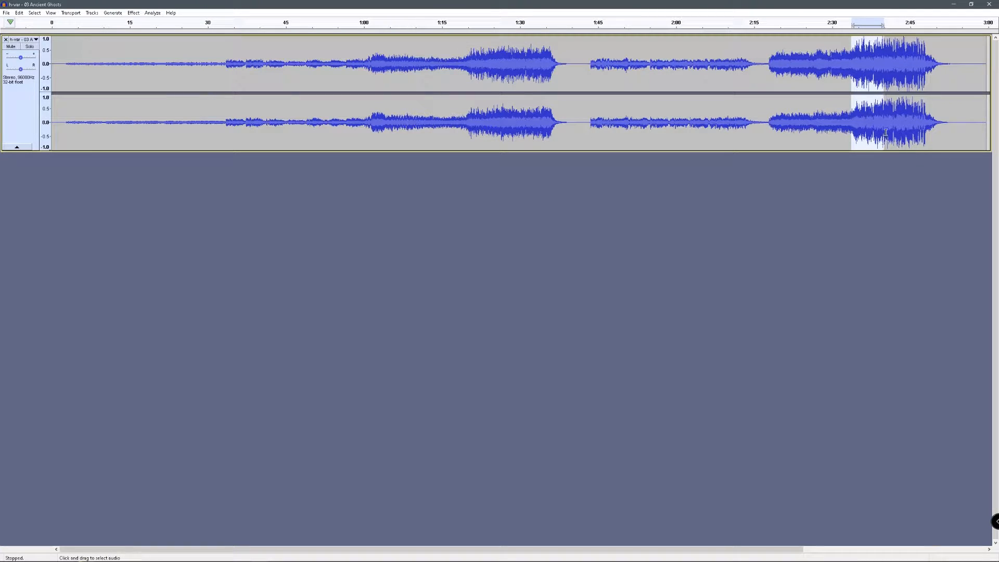
left_click(951, 137)
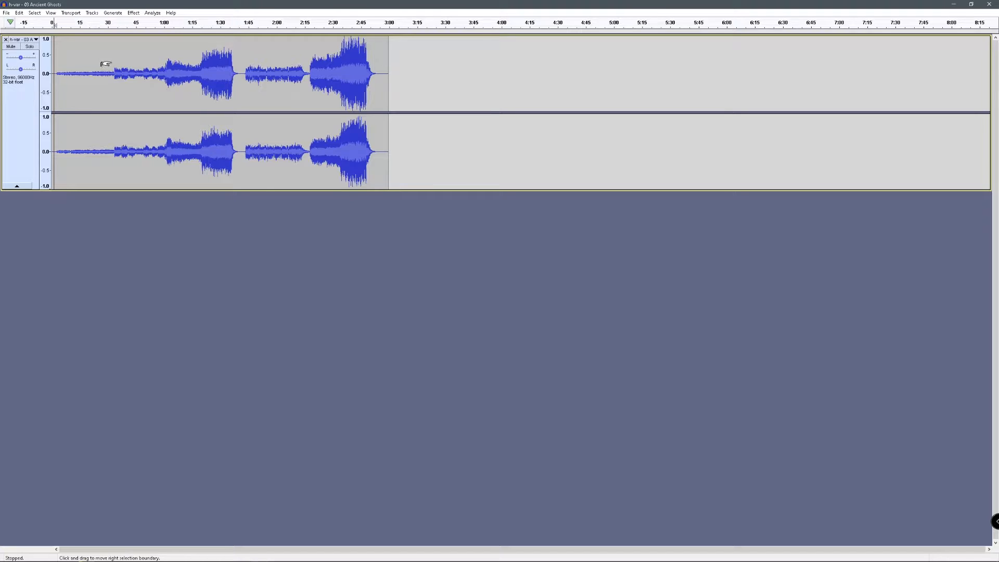
Run Find Clipping on the entire track with start and stop thresholds of 2 samples.
key("ctrl+f")
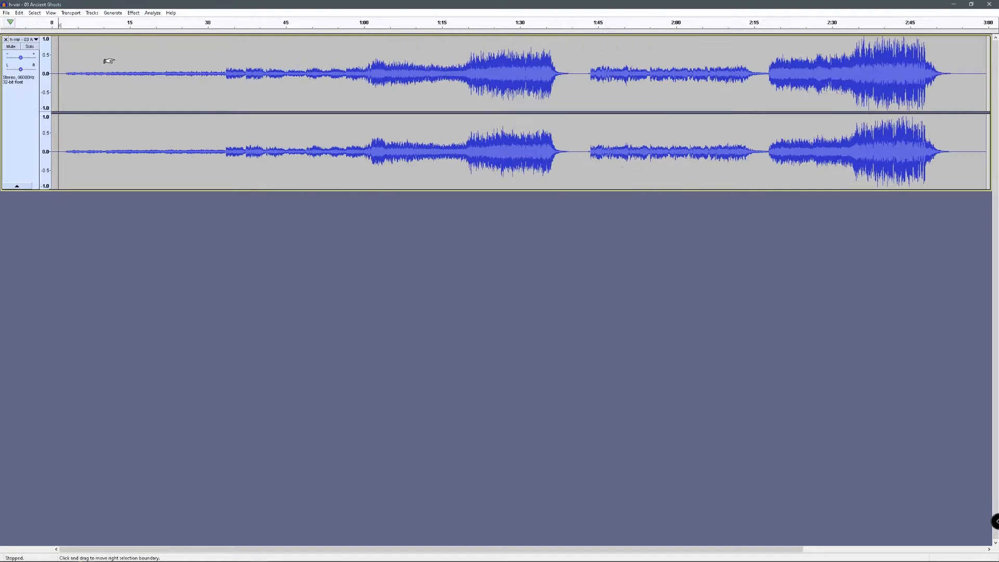
key("ctrl+shift+f")
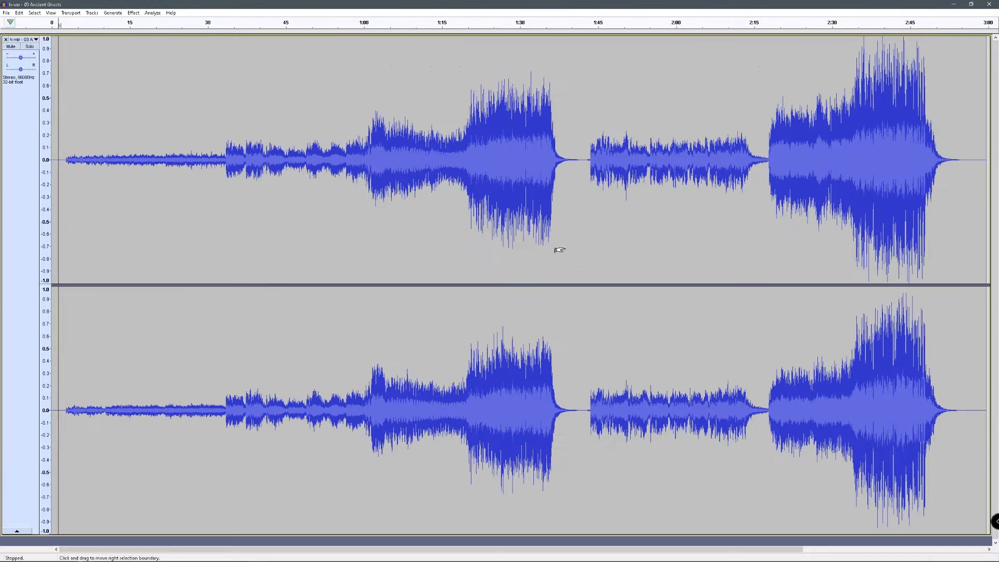
key("ctrl+a")
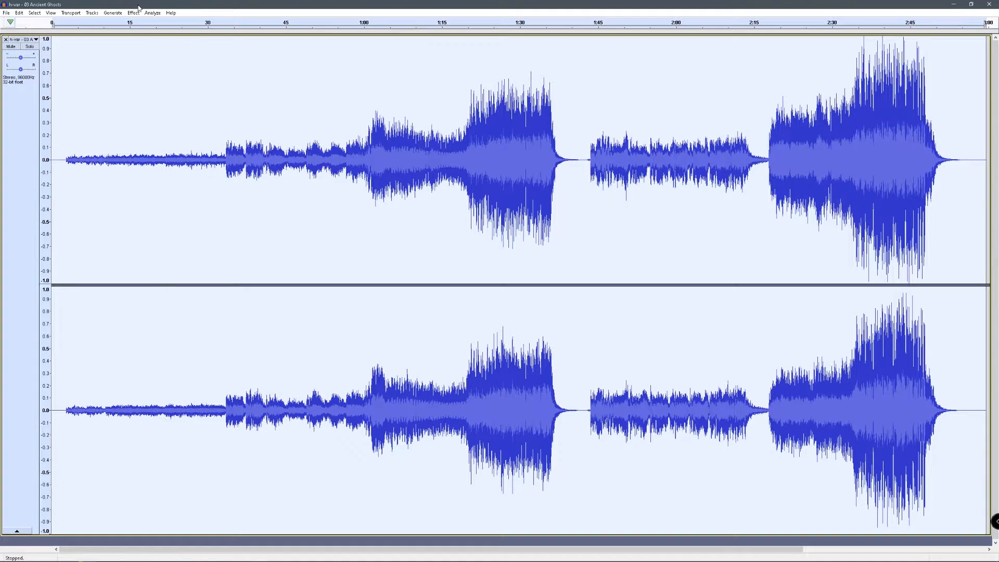
left_click(152, 13)
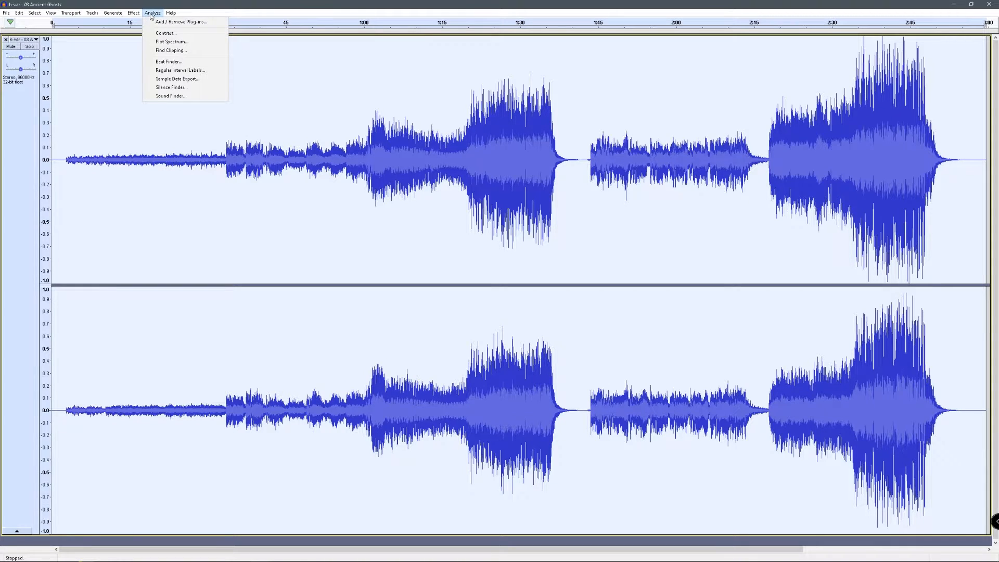
left_click(171, 50)
left_click(535, 263)
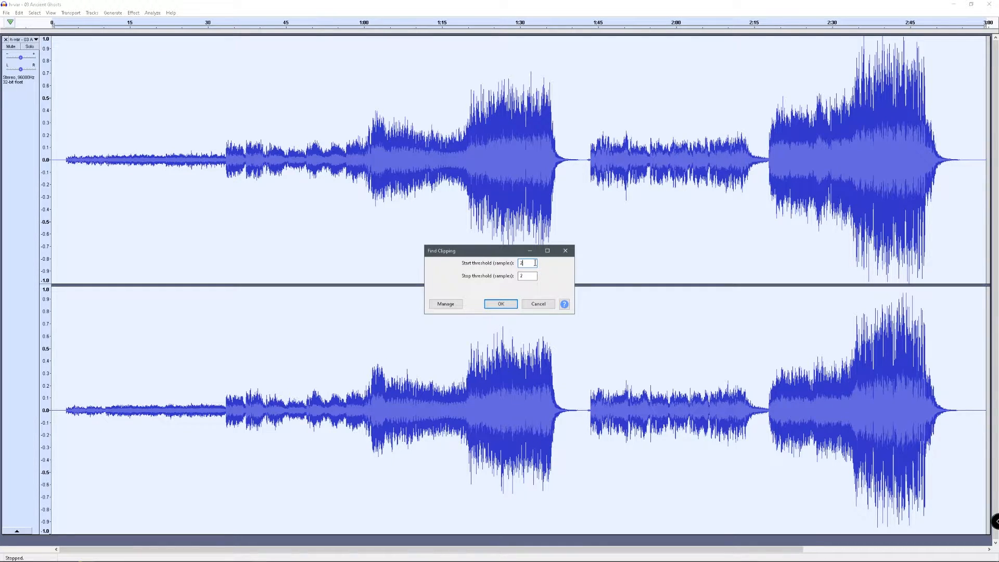
left_click(500, 304)
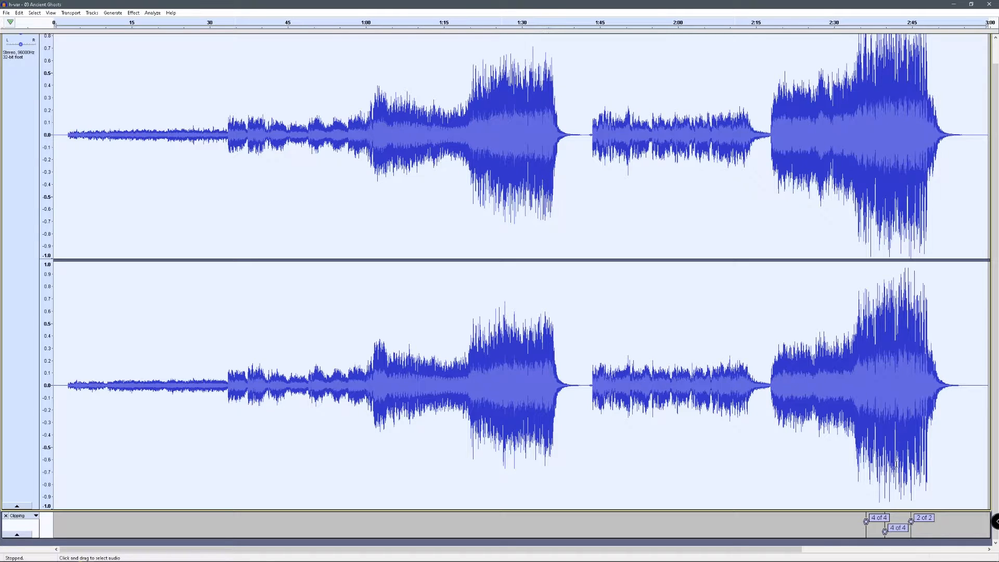
Examine the waveform at the first clipping label near 2:36.126 down to the individual samples.
scroll(710, 457, "up", 10)
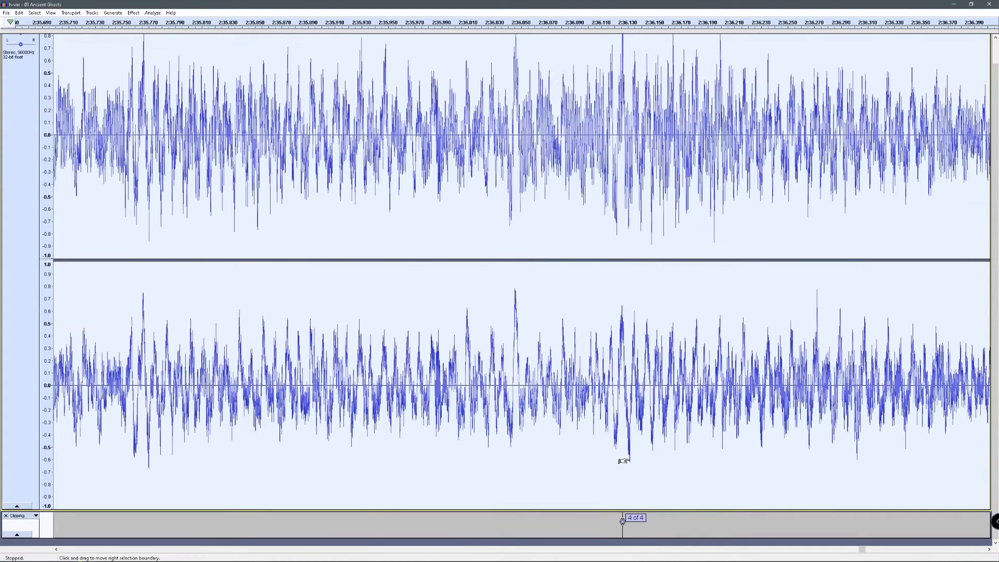
scroll(623, 461, "up", 1)
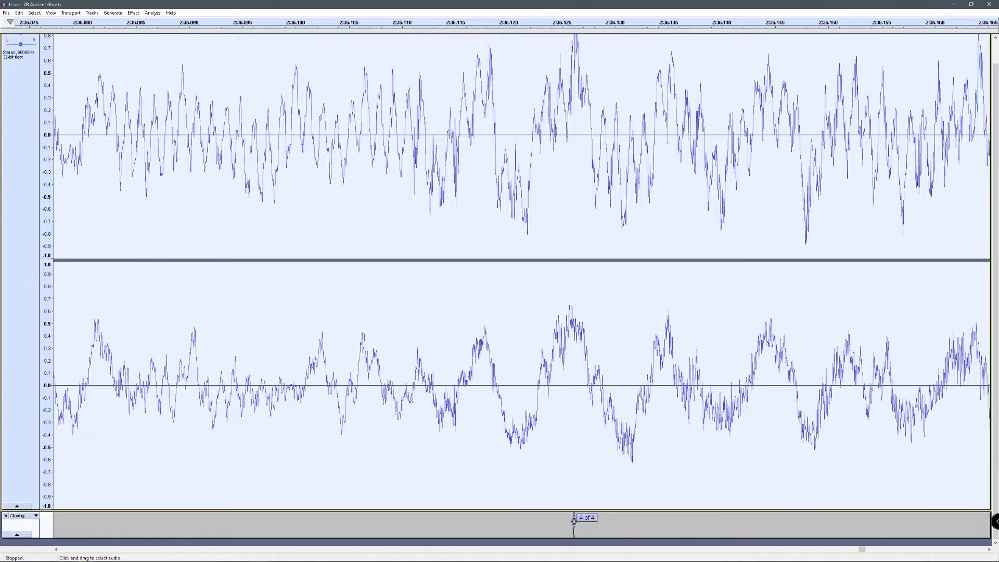
left_click(575, 530)
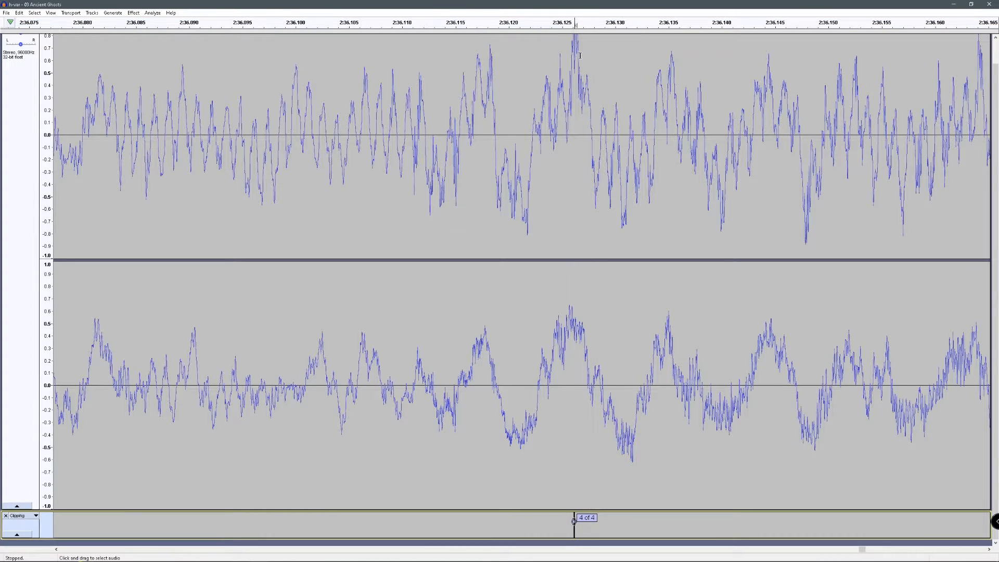
scroll(552, 46, "up", 3)
scroll(569, 108, "up", 1)
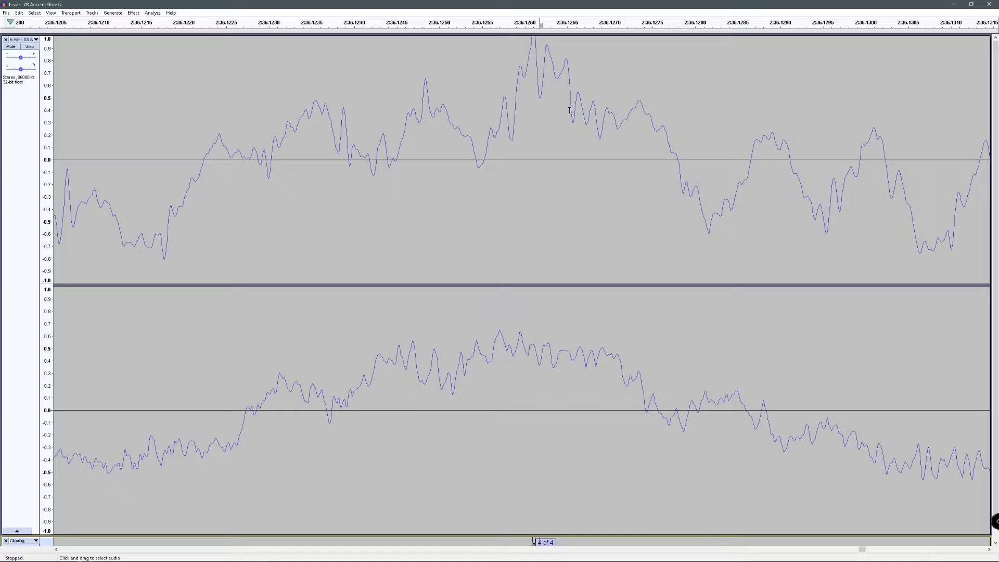
left_click(533, 47)
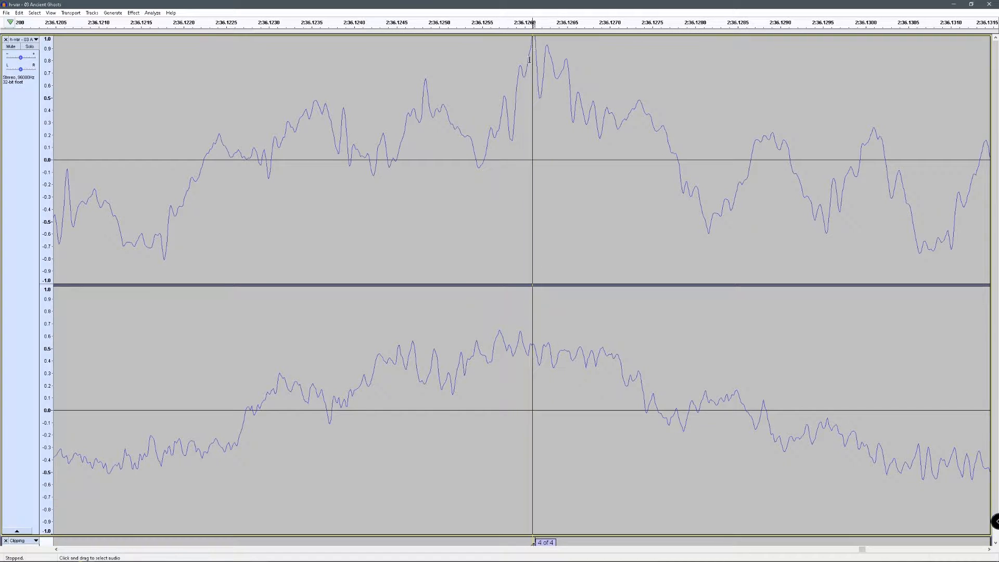
scroll(533, 47, "up", 4)
scroll(520, 364, "down", 1)
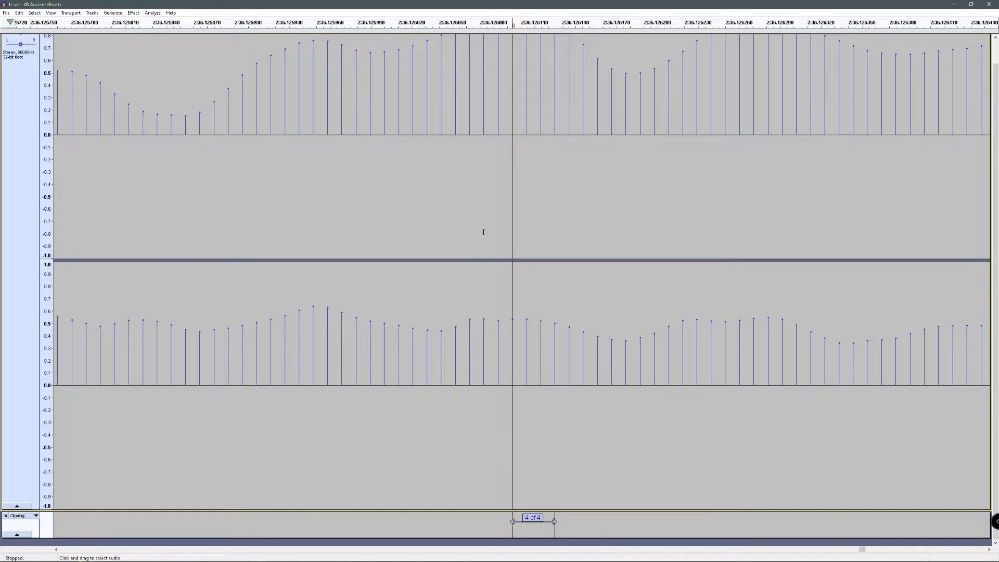
scroll(481, 230, "up", 1)
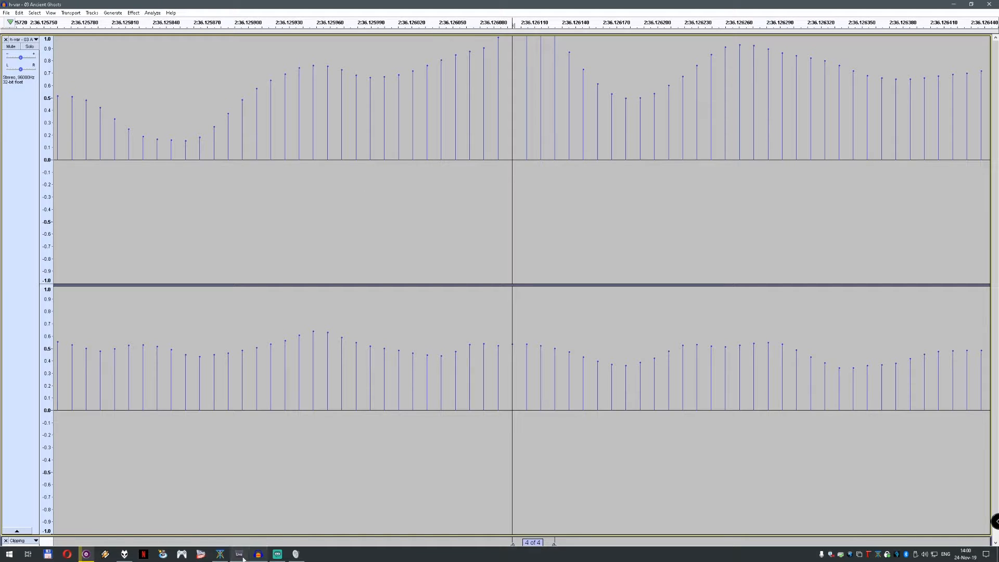
Switch to Ableton Live and place the insert marker in the Hip-Hop Sub Bass track's Volume automation lane near 2:36.126.
left_click(239, 555)
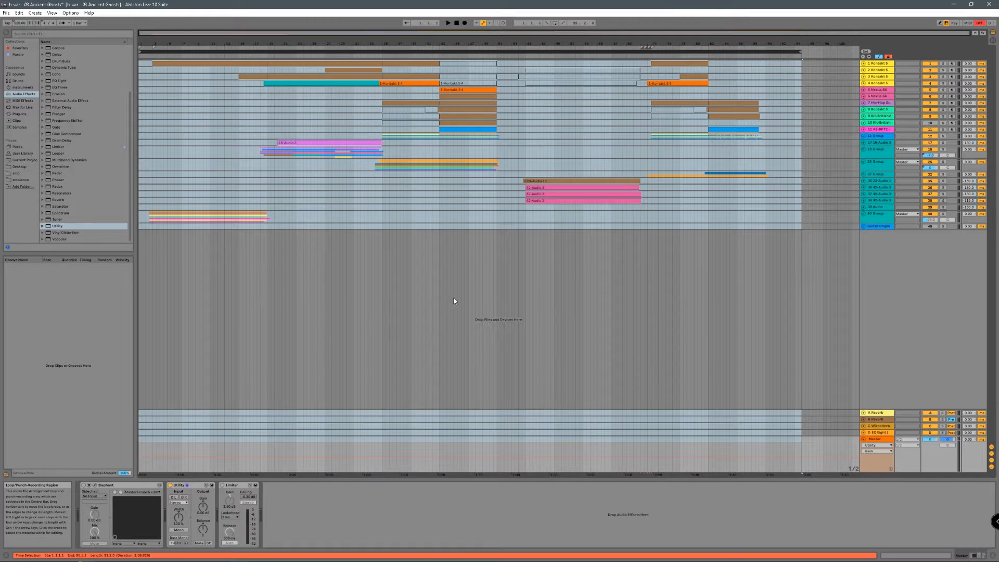
key("ctrl+a")
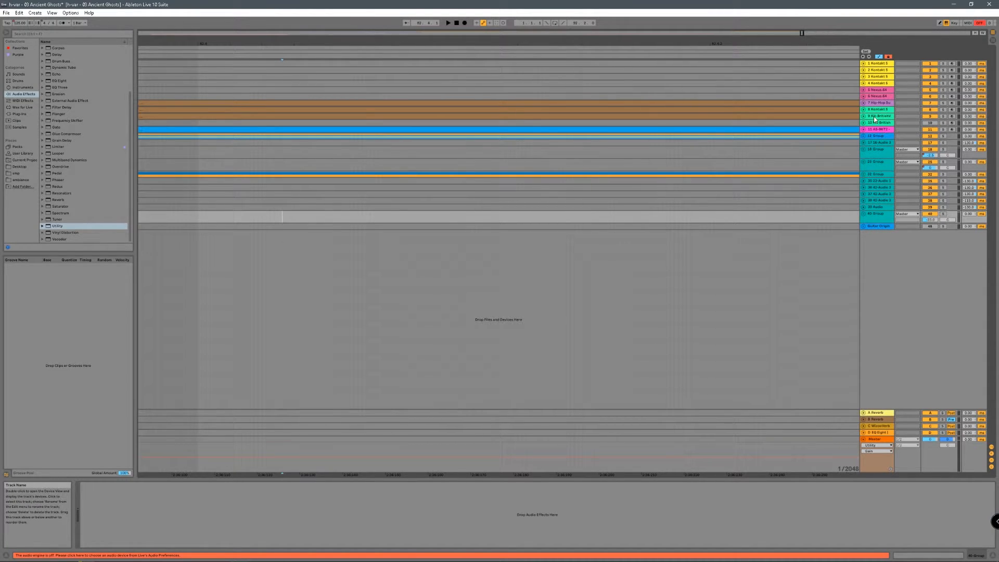
left_click(406, 206)
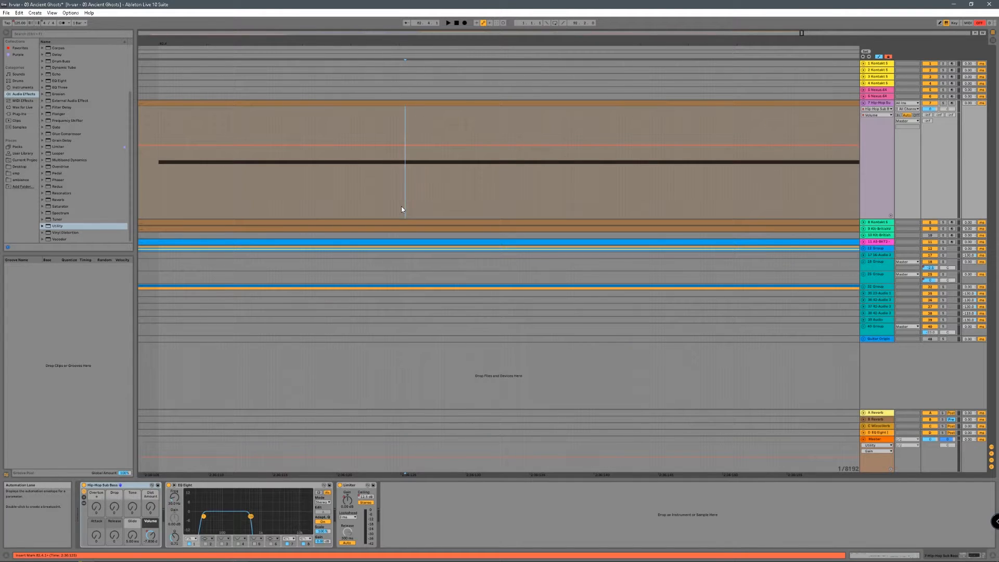
Create a very short dip in the Hip-Hop Sub Bass Volume automation at about 2:36.126.
left_click_drag(408, 212, 411, 208)
left_click(416, 212)
left_click(399, 210)
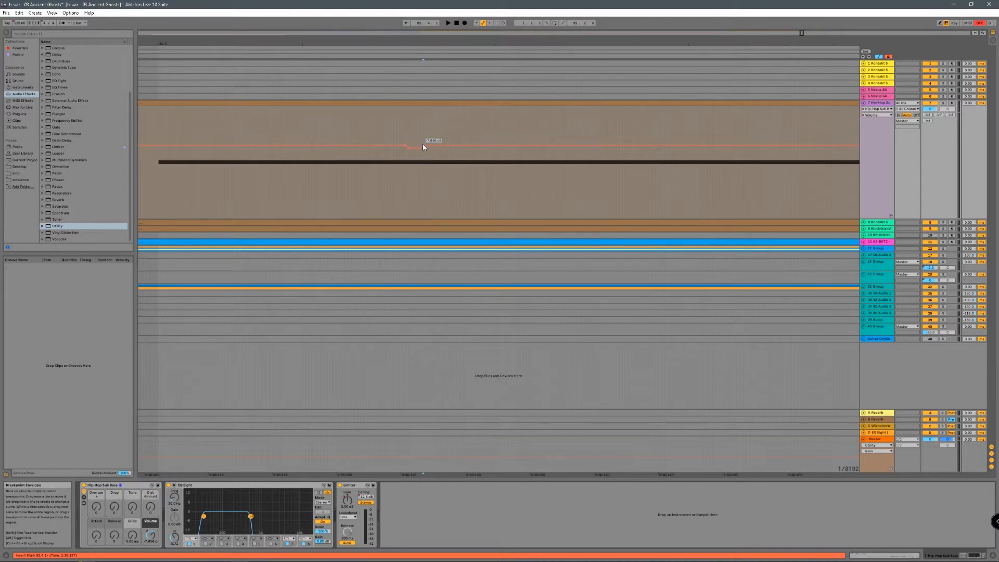
left_click_drag(423, 151, 397, 154)
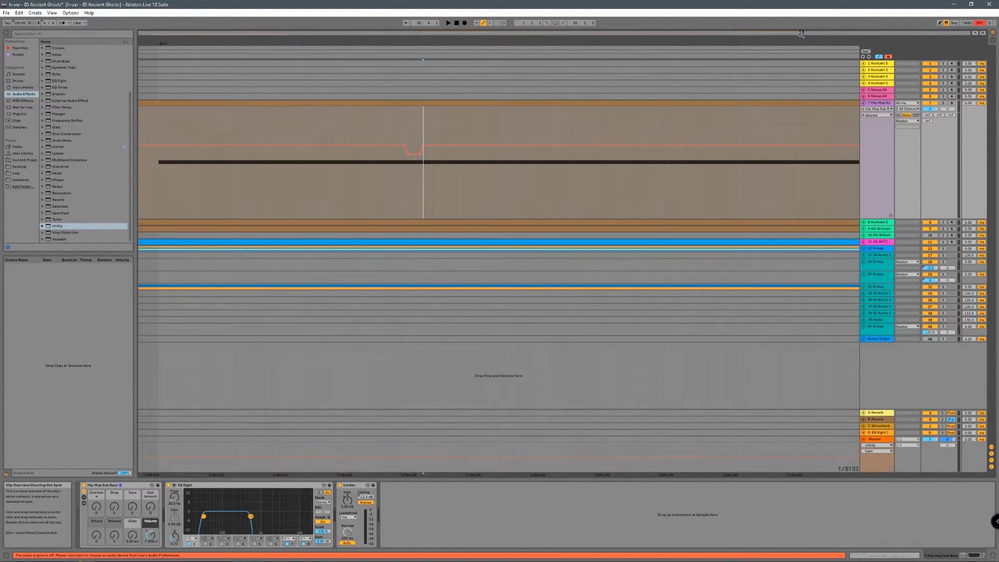
Highlight the short sub bass volume dip to inspect its width, and clear the selection.
left_click_drag(801, 34, 801, 33)
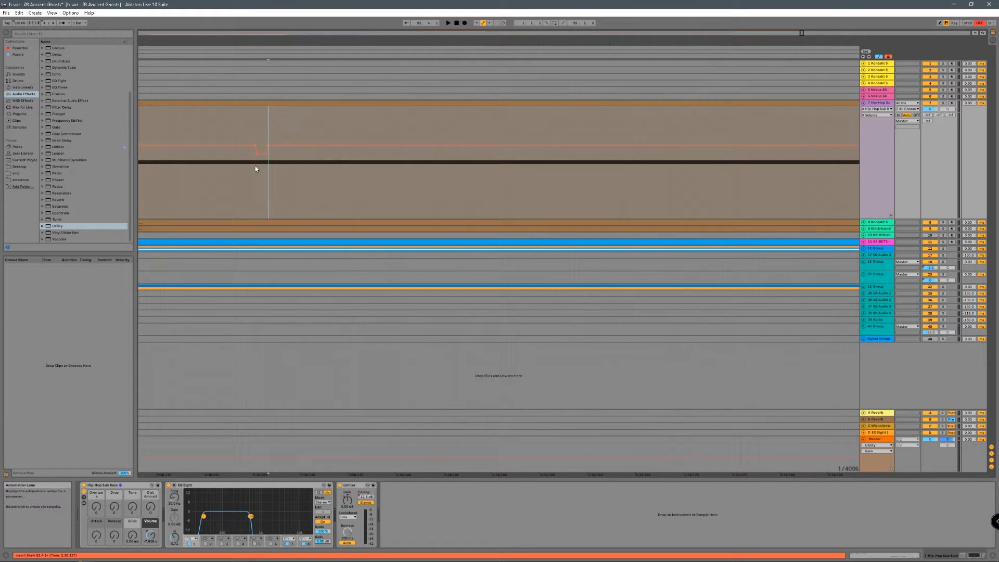
left_click_drag(255, 166, 269, 168)
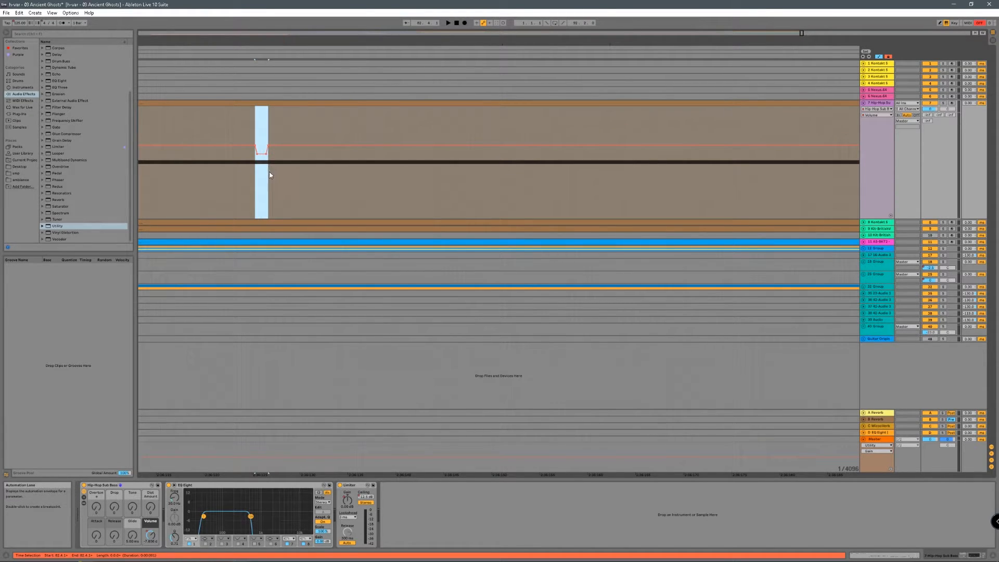
left_click(270, 175)
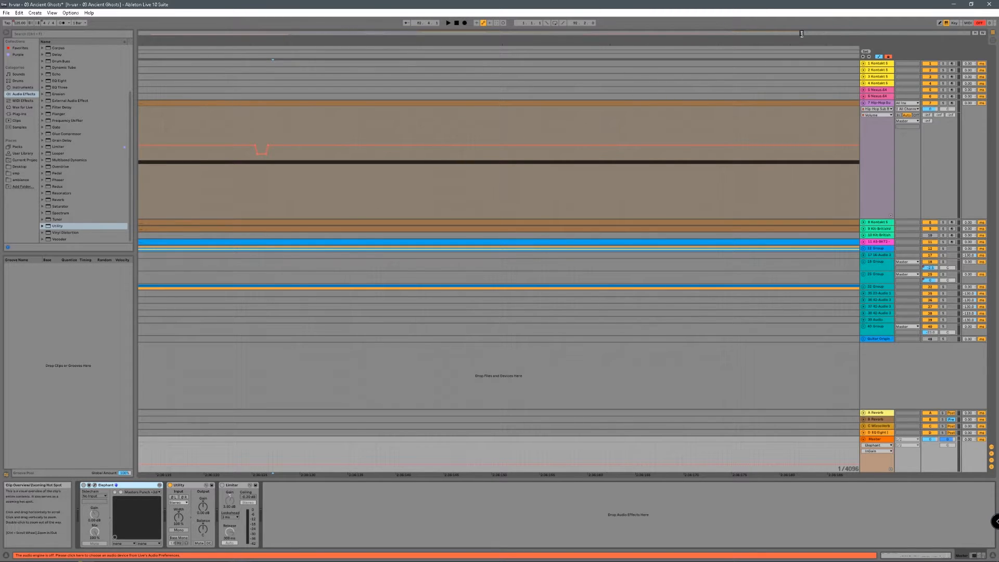
left_click_drag(801, 33, 802, 16)
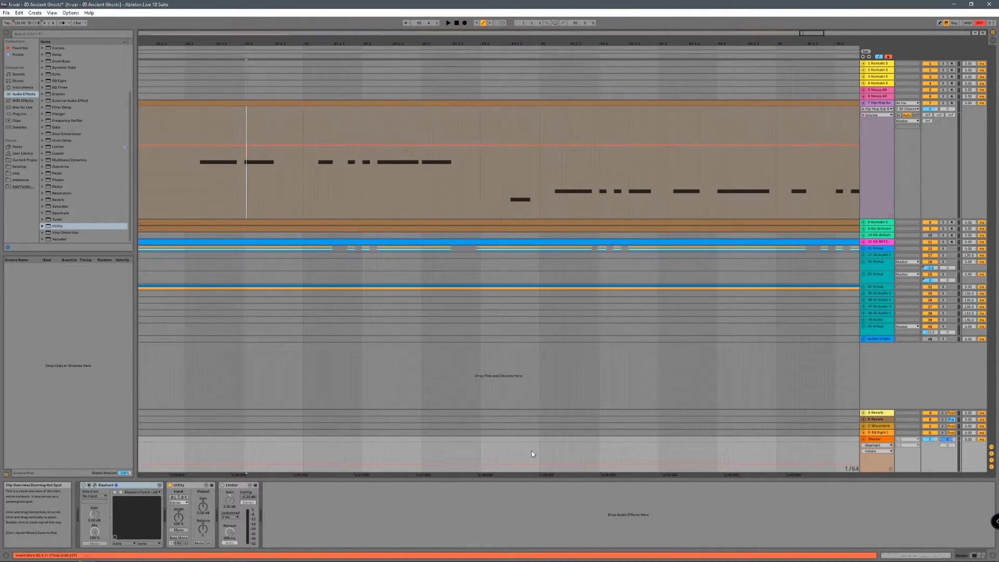
Switch to Audacity and import the re-exported 03 Ancient Ghosts recording as a second track.
mouse_move(297, 558)
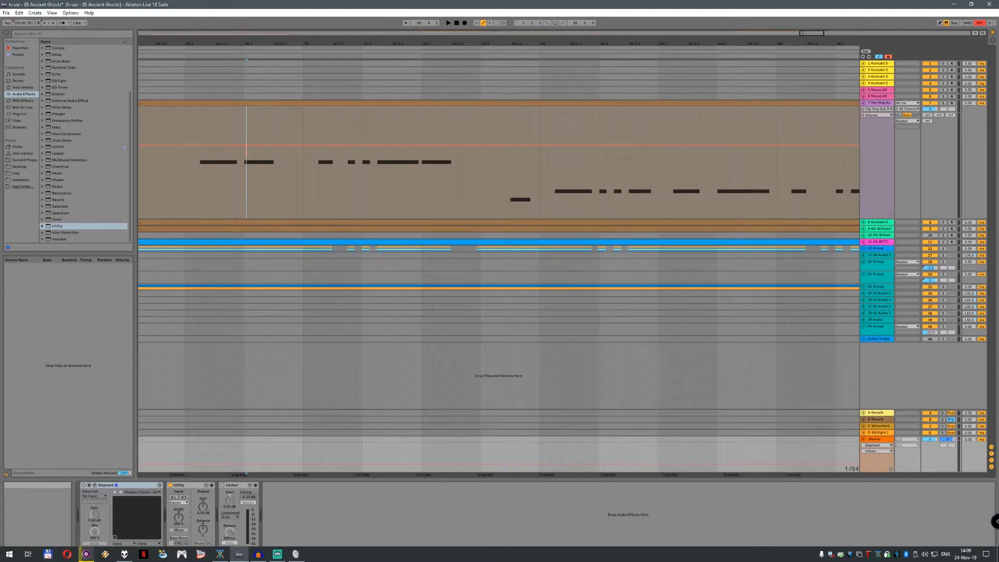
mouse_move(119, 555)
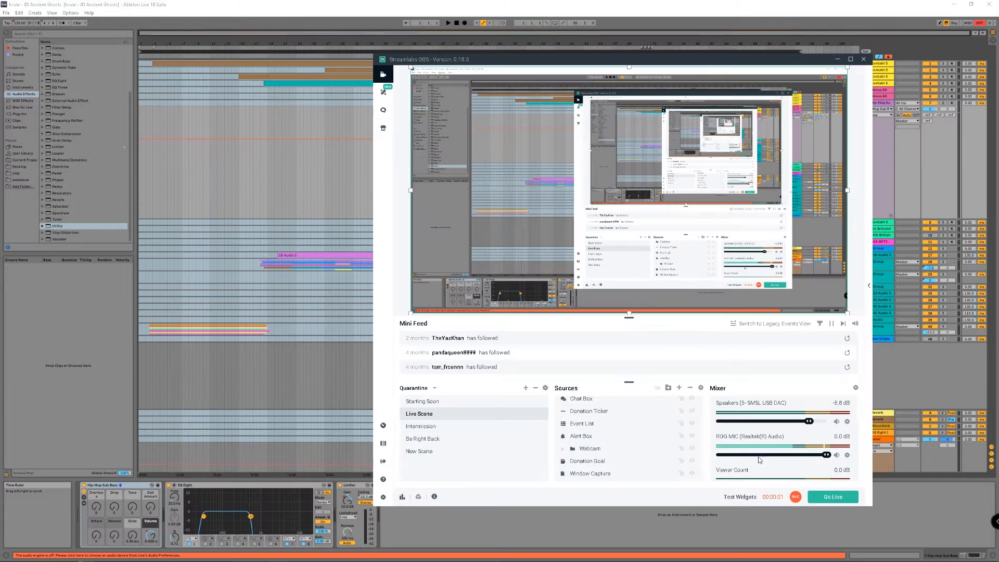
mouse_move(296, 558)
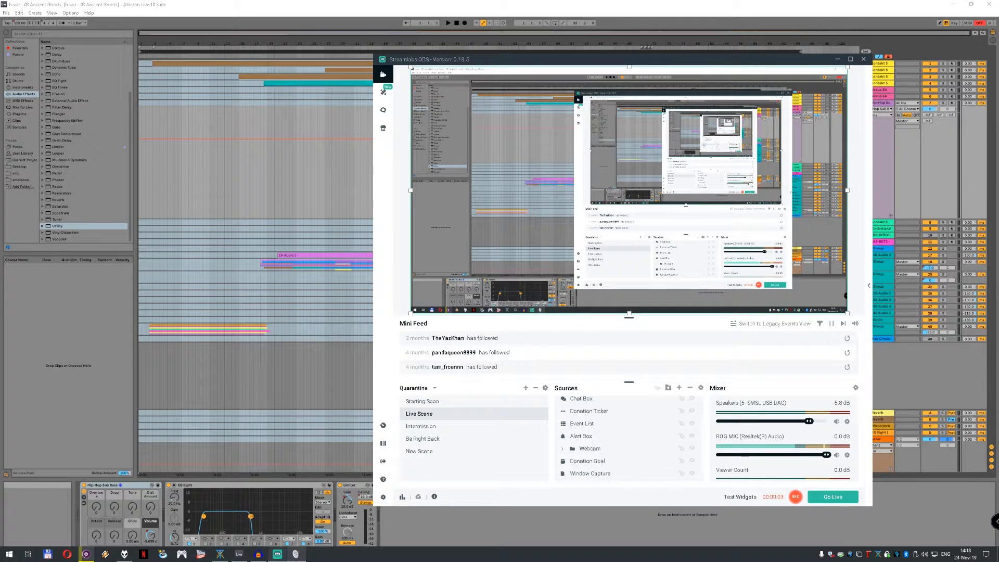
left_click(239, 556)
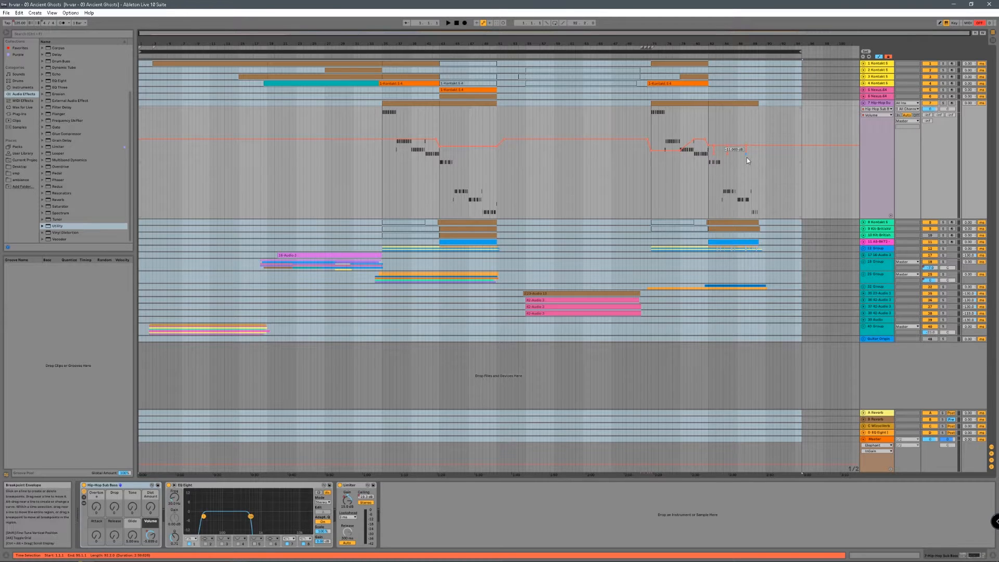
left_click(258, 554)
left_click(7, 13)
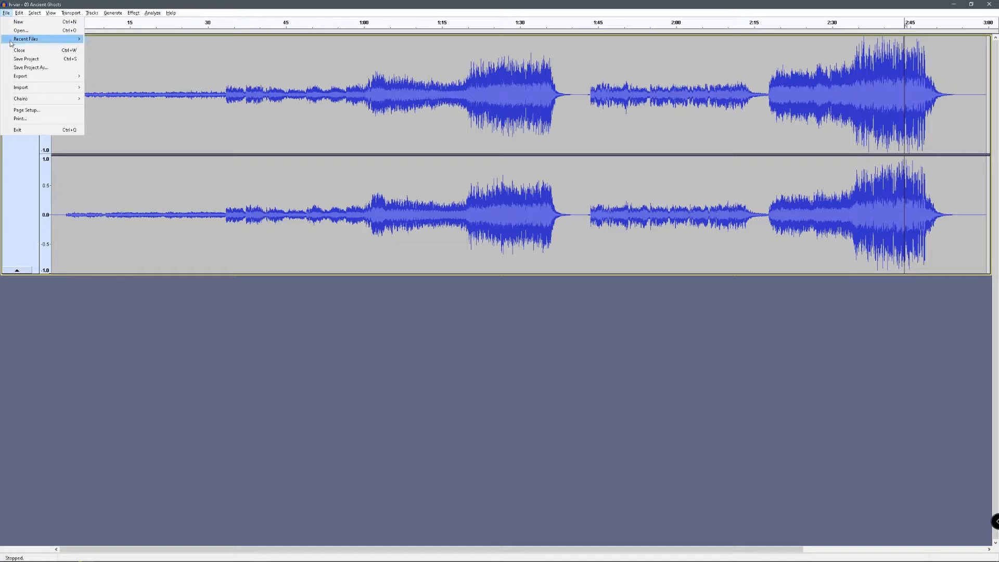
mouse_move(48, 86)
left_click(104, 88)
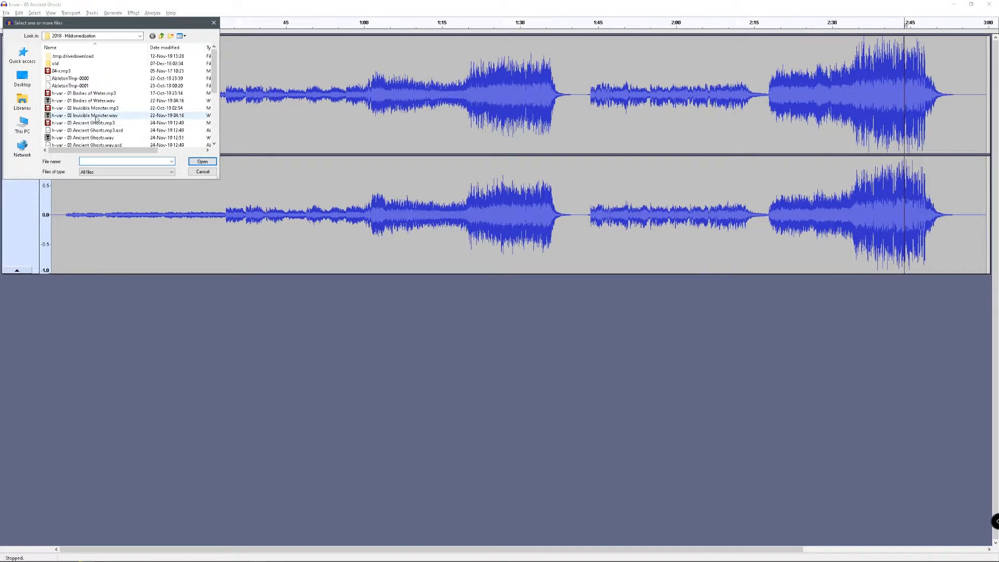
scroll(107, 125, "down", 2)
double_click(106, 123)
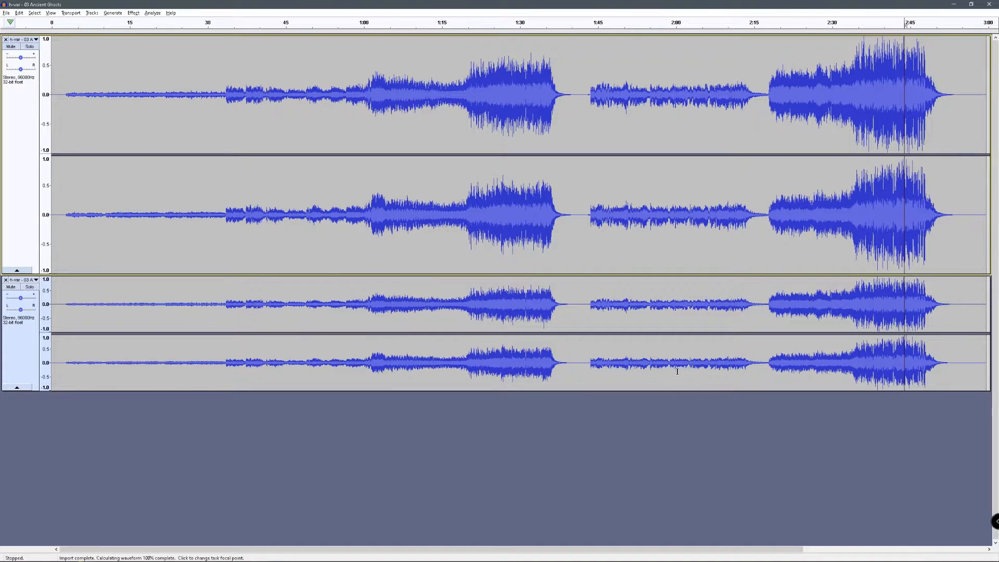
Check the second track at the clipping labels between about 2:36 and 2:45, and undo the last Find Clipping run.
left_click(785, 364)
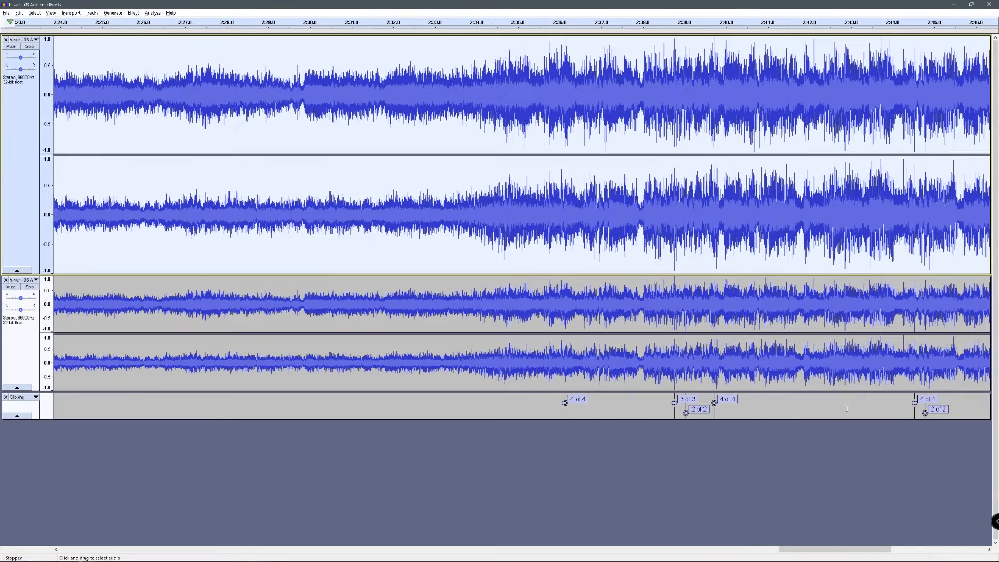
scroll(846, 408, "up", 1)
scroll(846, 409, "down", 2)
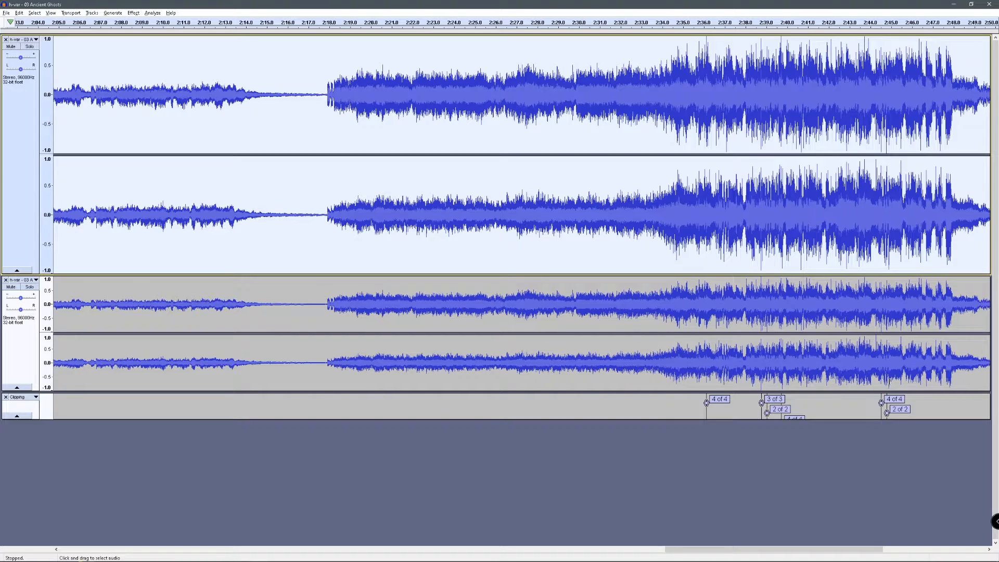
left_click_drag(784, 319, 466, 317)
left_click(837, 357)
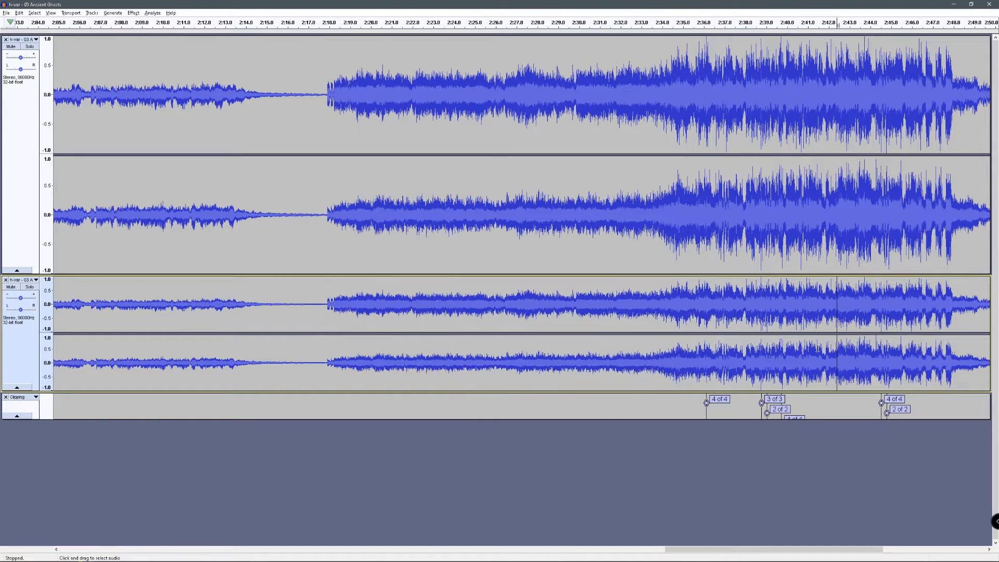
left_click(706, 373)
left_click(759, 372)
left_click(783, 371)
key("ctrl+z")
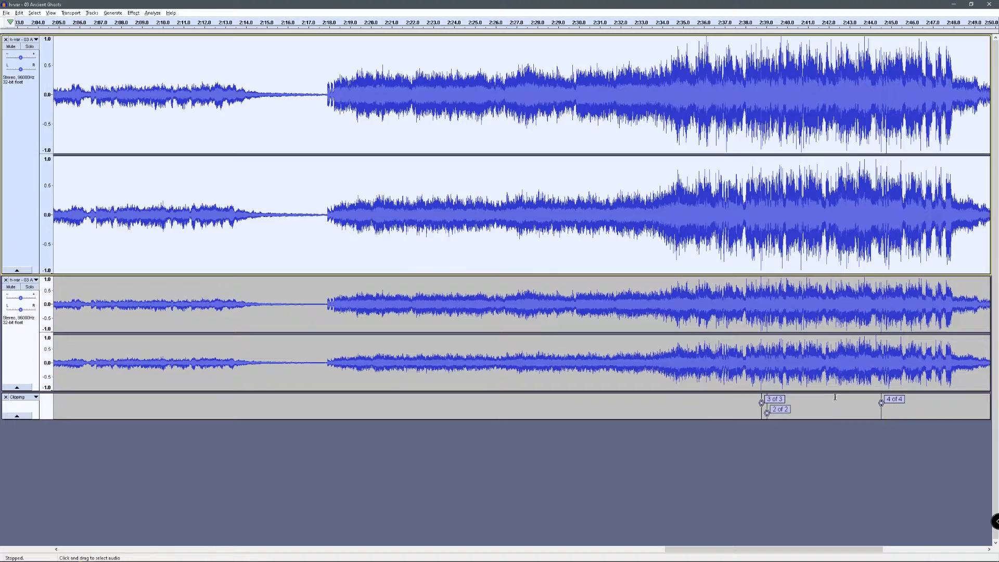
Examine the second track at the 3 of 3 clipping label near 2:38.758 down to the individual samples.
left_click(760, 383)
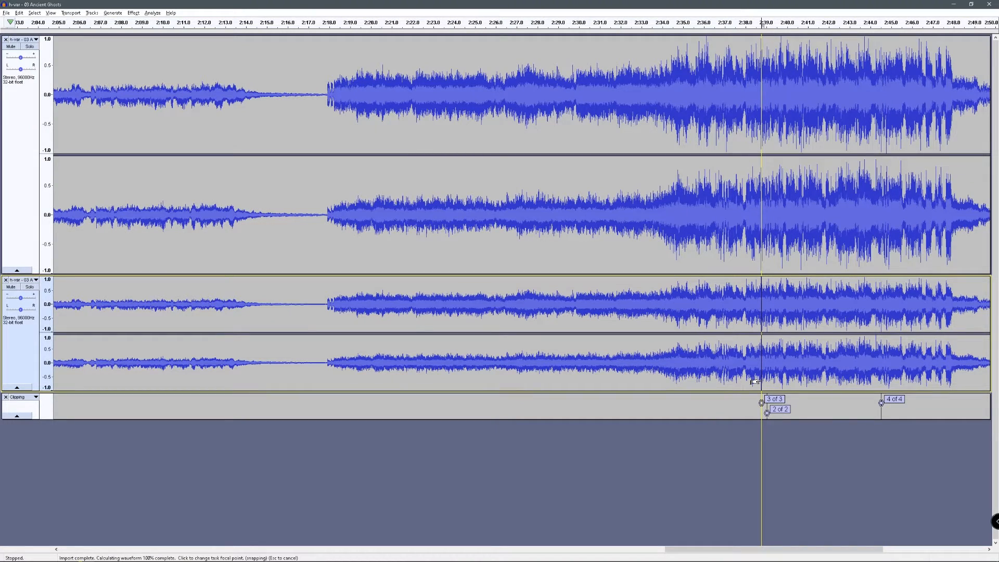
key("ctrl+1")
key("ctrl+1")
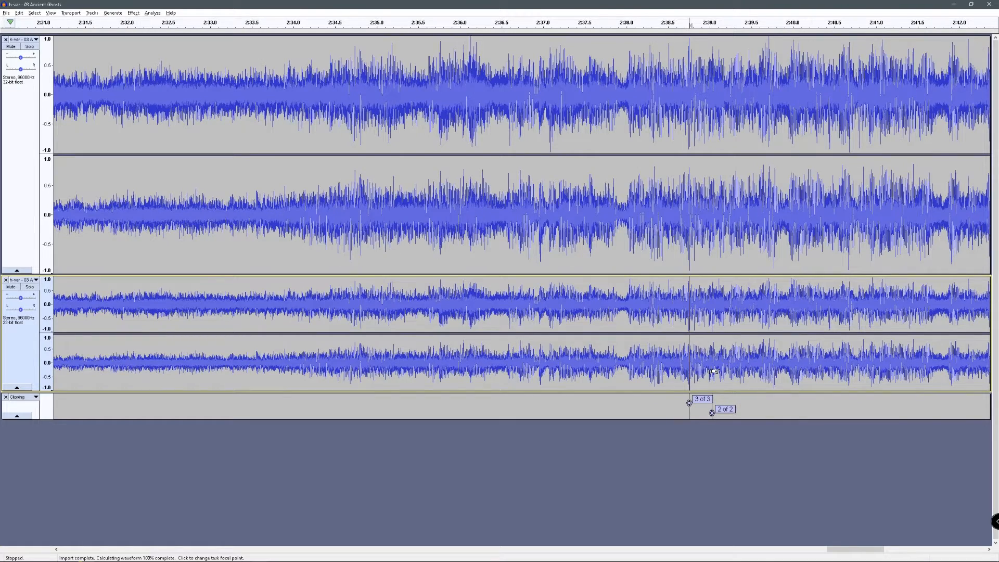
key("ctrl+1")
key("ctrl+1")
key("ctrl+1")
key("ctrl+1")
key("ctrl+1")
key("ctrl+1")
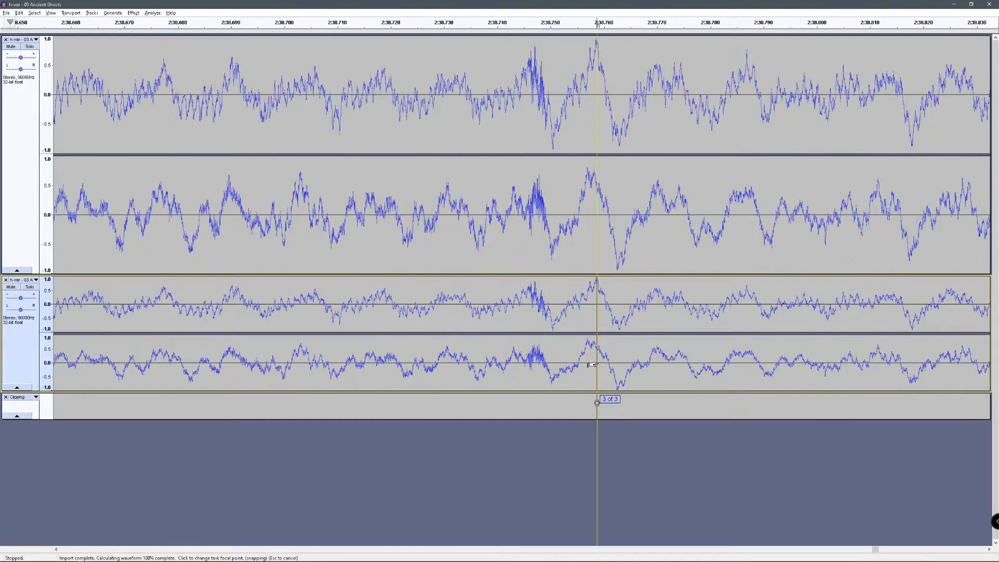
key("ctrl+1")
key("ctrl+1")
key("ctrl+1")
key("ctrl+1")
key("ctrl+1")
key("ctrl+1")
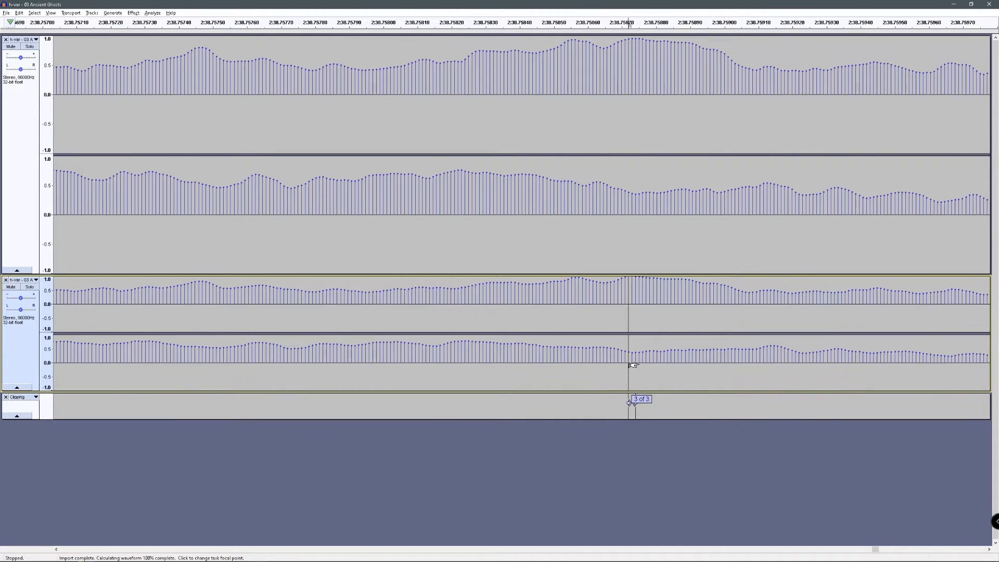
Enlarge the second track's height and place the cursor on the middle clipped sample at about 2:38.75873.
scroll(630, 357, "up", 2)
left_click_drag(476, 364, 469, 437)
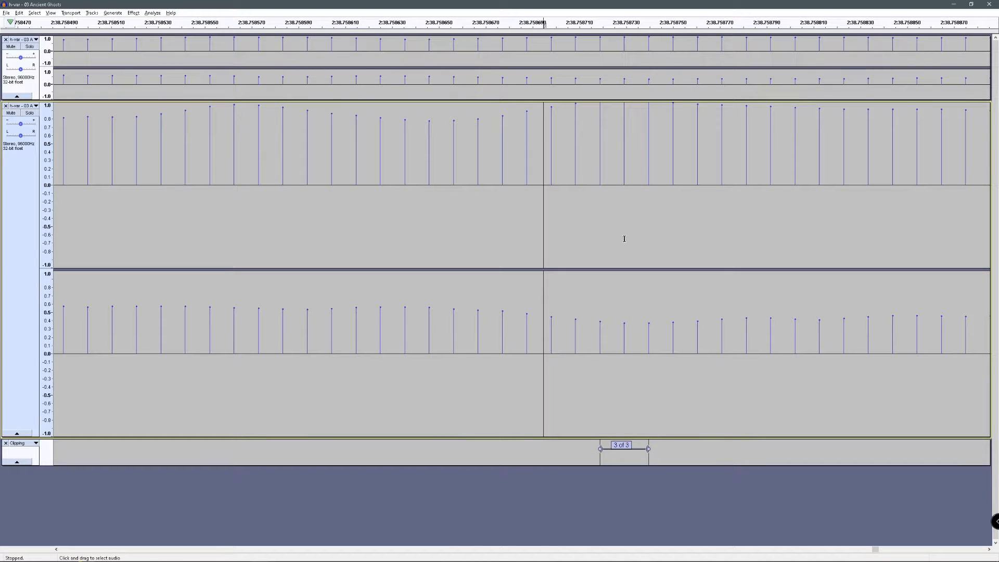
left_click(625, 156)
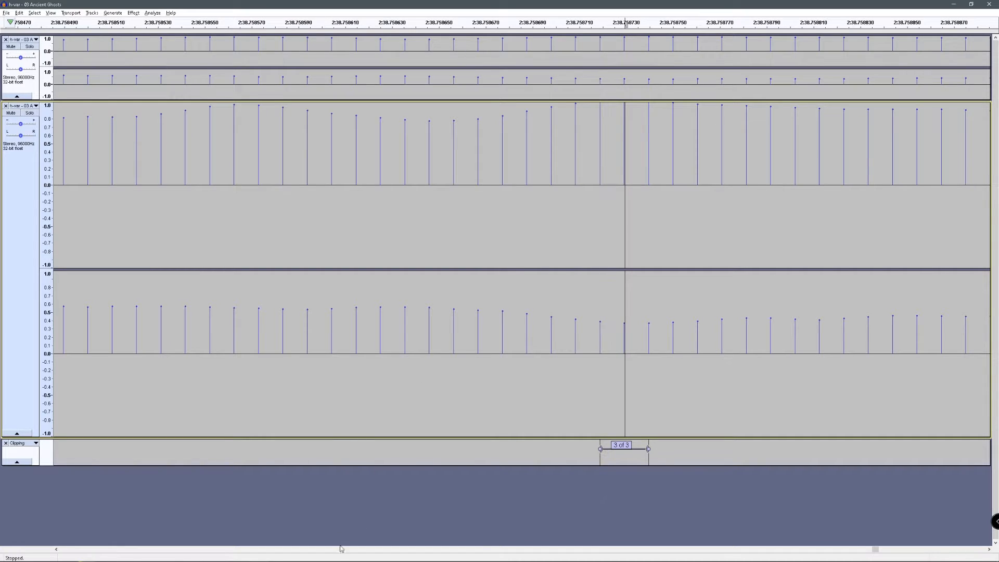
Switch to Ableton Live and unfold the Kontakt 5 track directly below the Hip-Hop Sub Bass track.
mouse_move(341, 556)
left_click(239, 553)
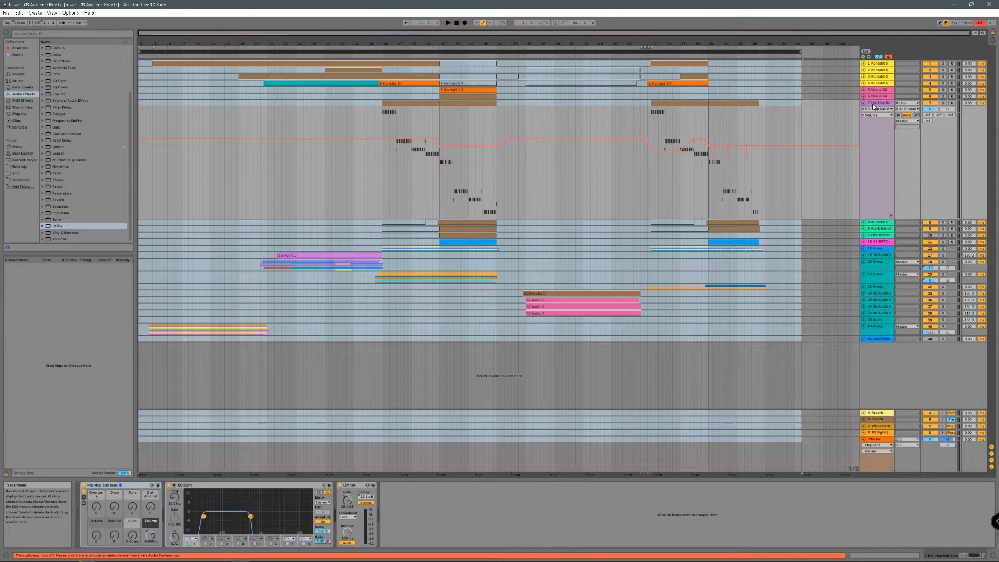
left_click(874, 222)
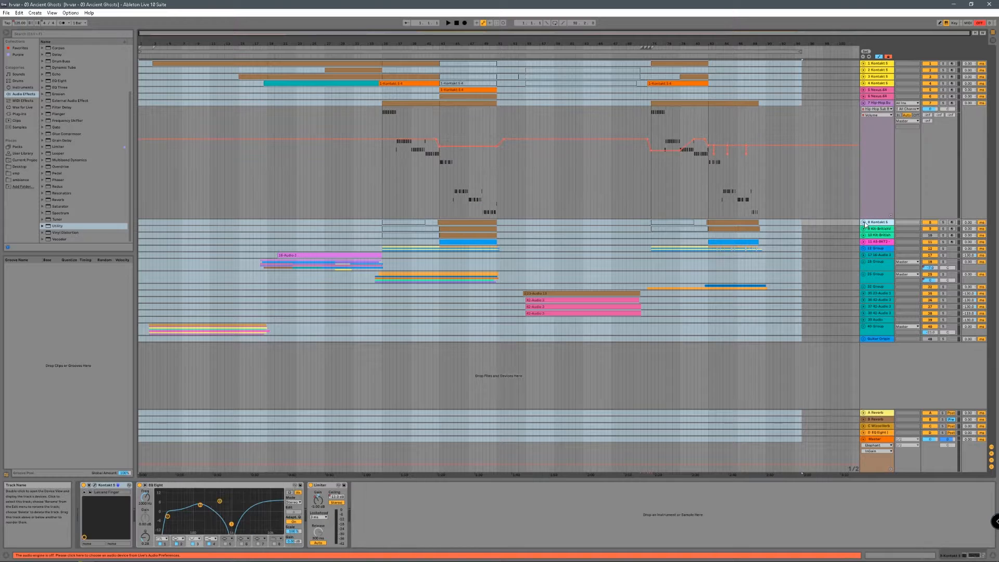
left_click(863, 223)
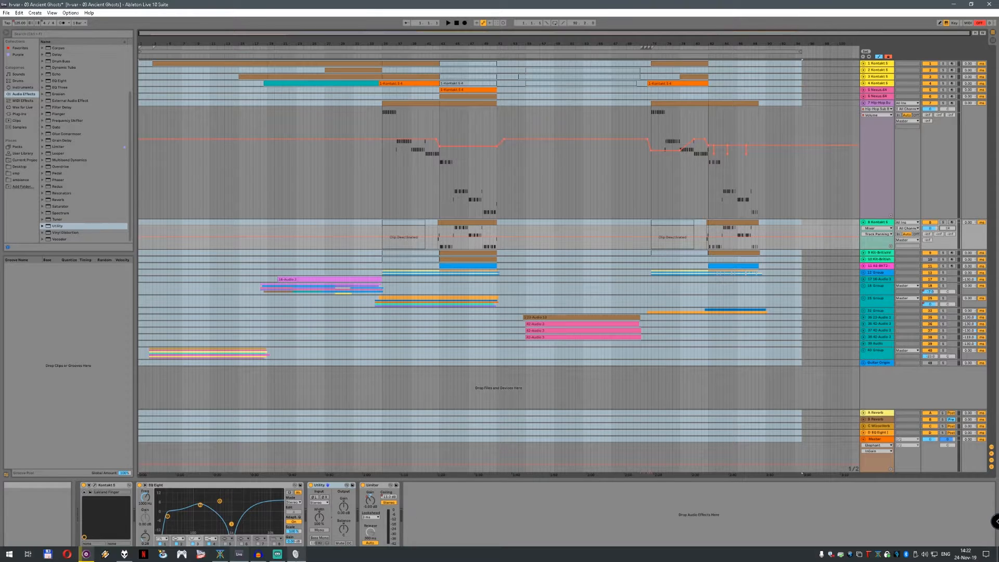
Select the song's full loop range and export it as audio with the current export settings.
mouse_move(256, 558)
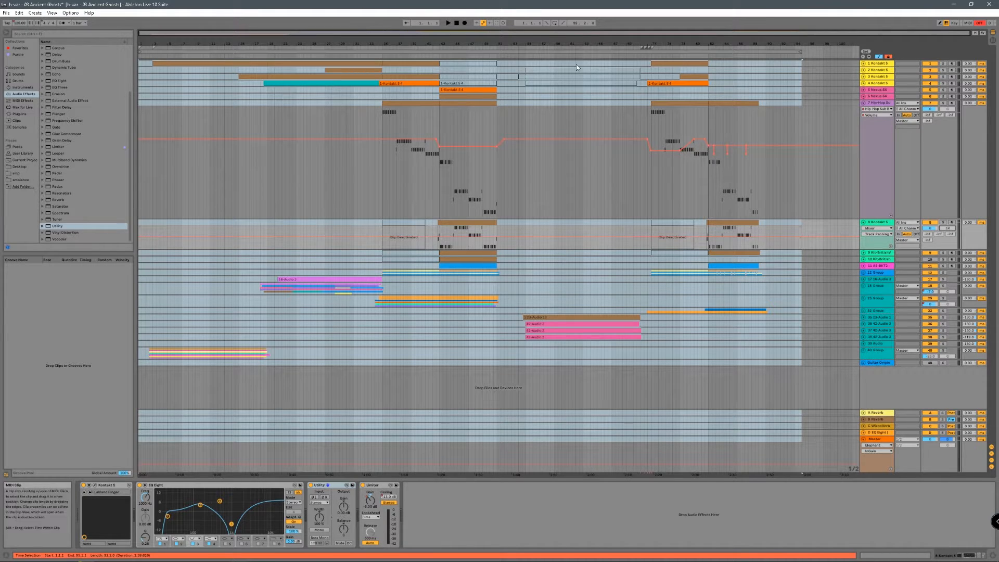
left_click(551, 53)
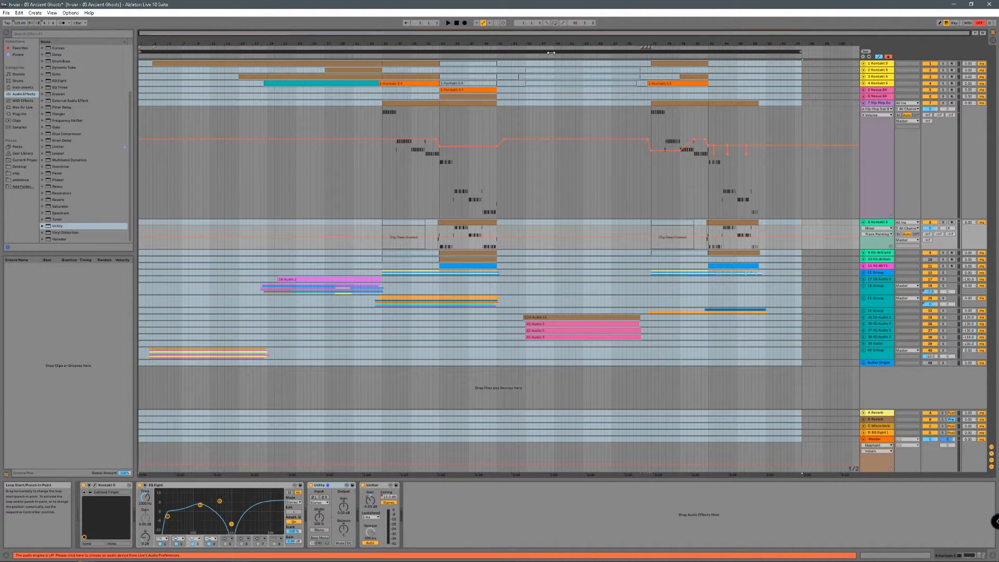
key("ctrl+shift+r")
key("Return")
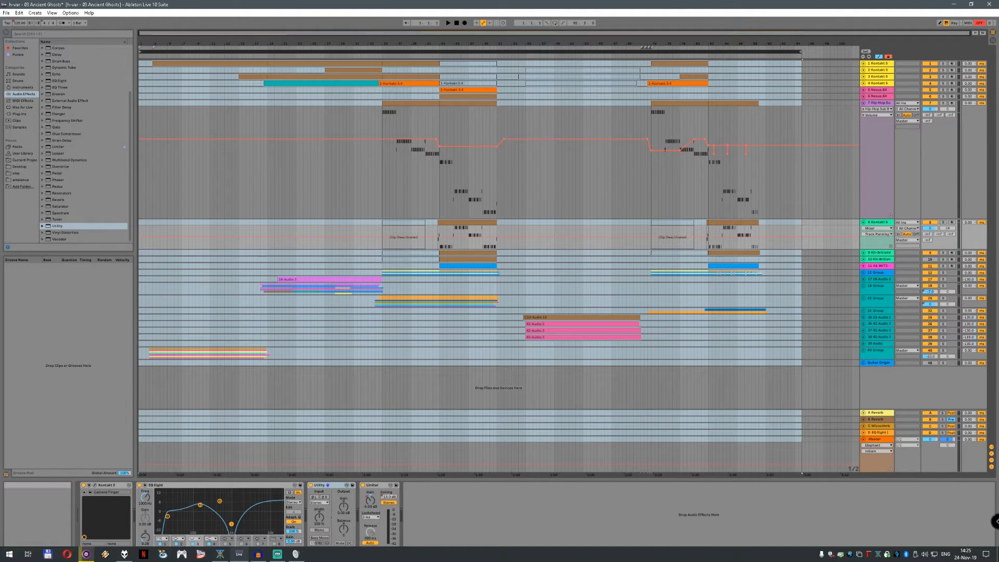
Bring the new export into Audacity and place the cursor at about 2:39, just before its first clipping label.
left_click(259, 554)
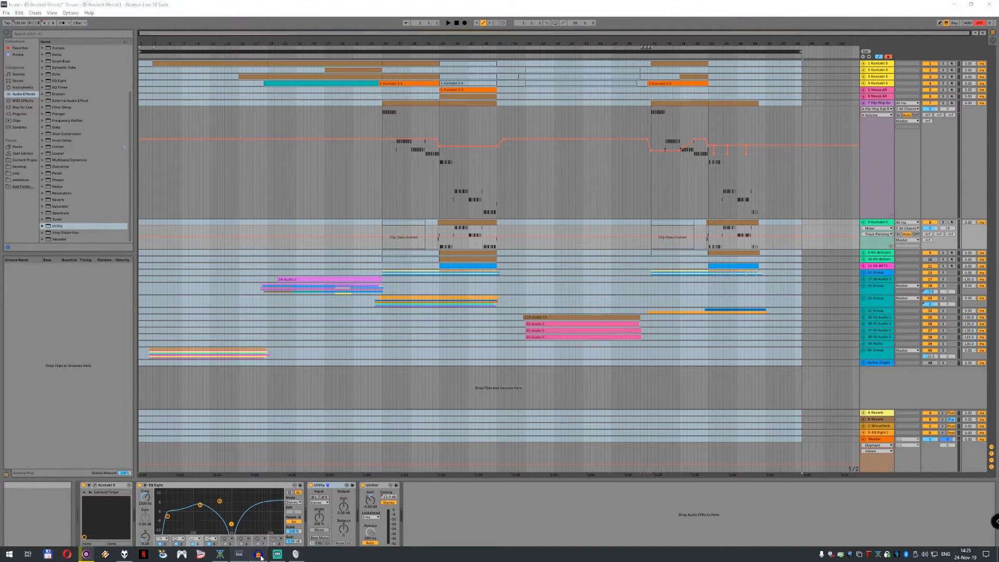
left_click(6, 12)
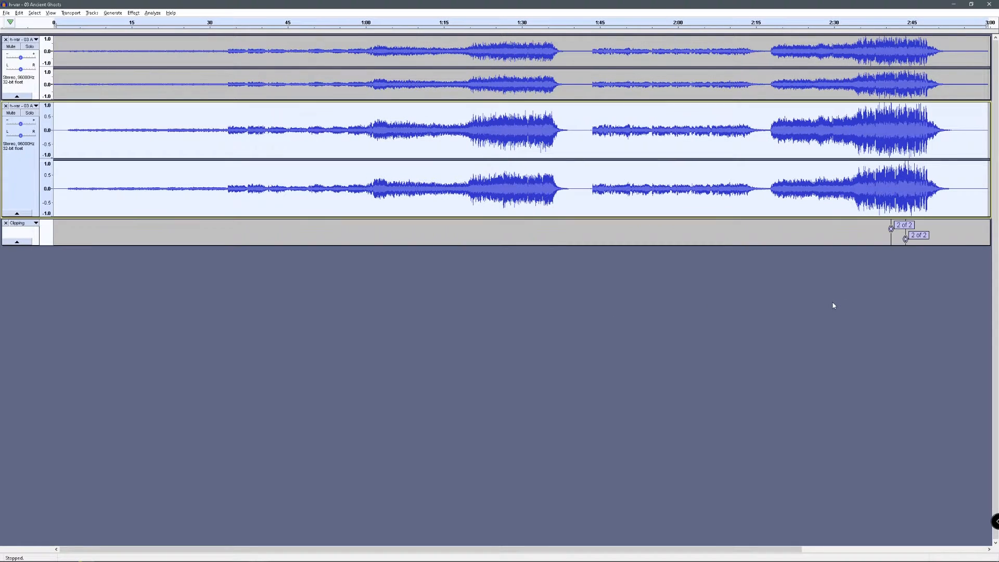
left_click(880, 240)
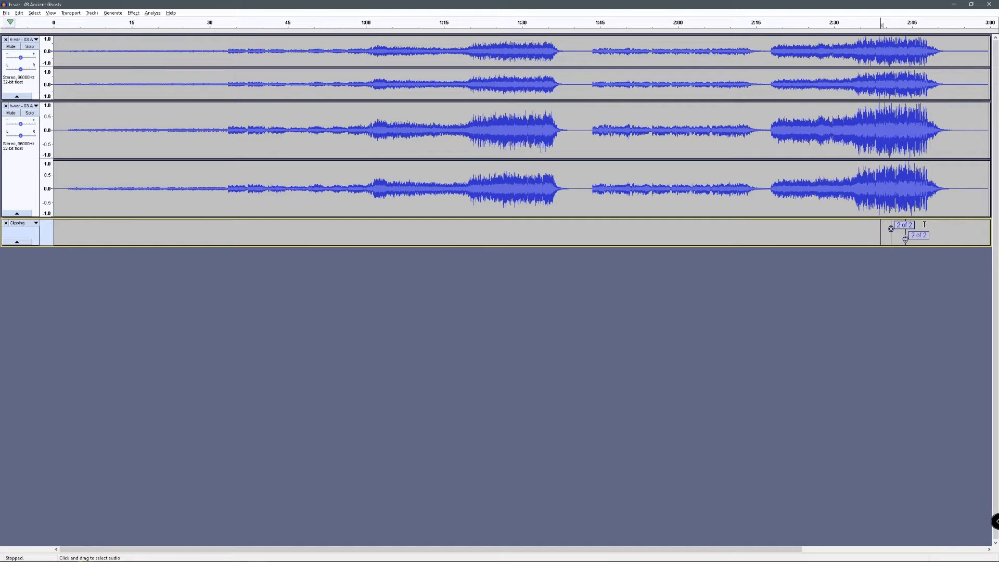
Examine the individual samples of the second track at the second clipping label, around 2:43.7249.
scroll(894, 224, "up", 2)
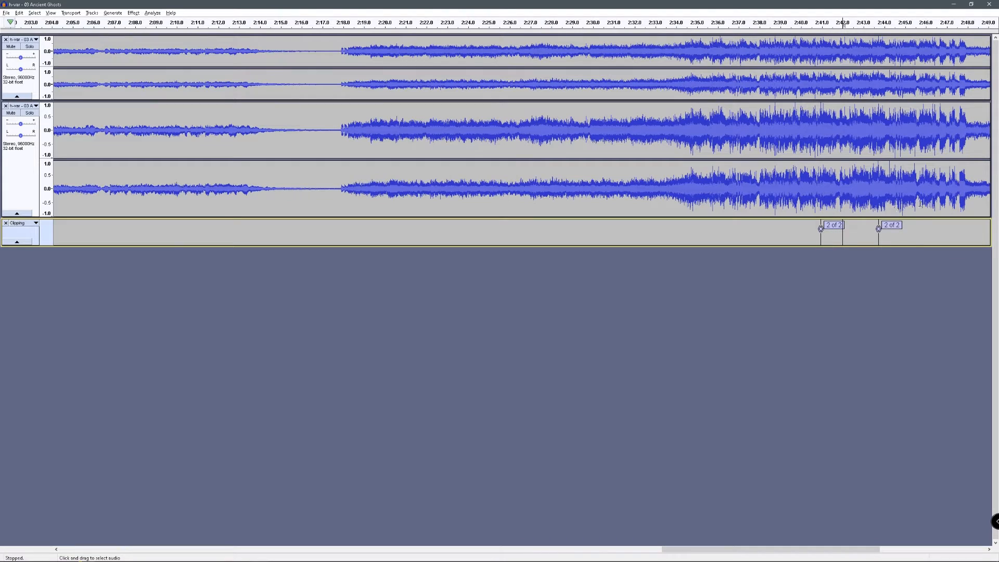
scroll(920, 203, "up", 1)
scroll(876, 204, "up", 1)
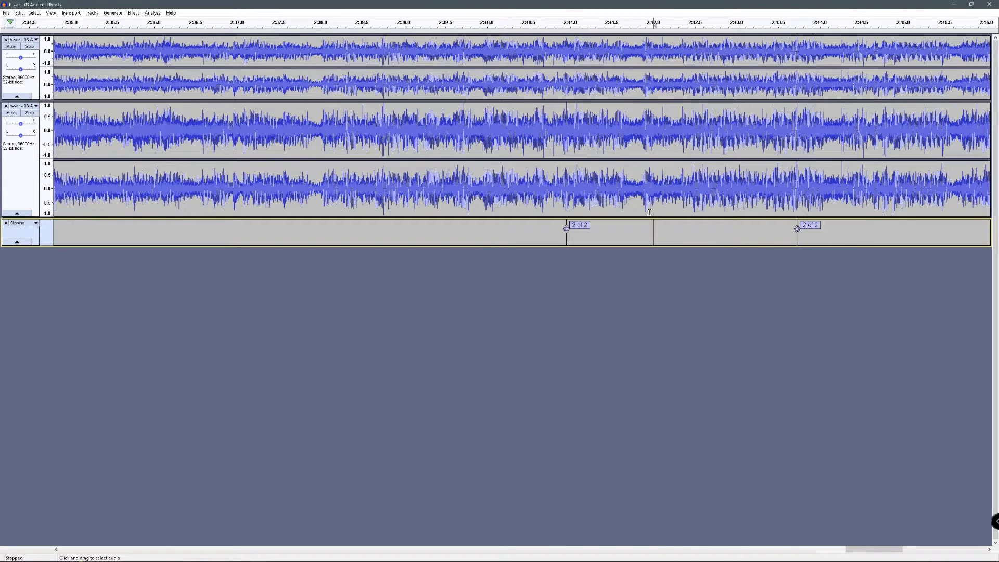
scroll(909, 183, "up", 5)
scroll(910, 184, "up", 6)
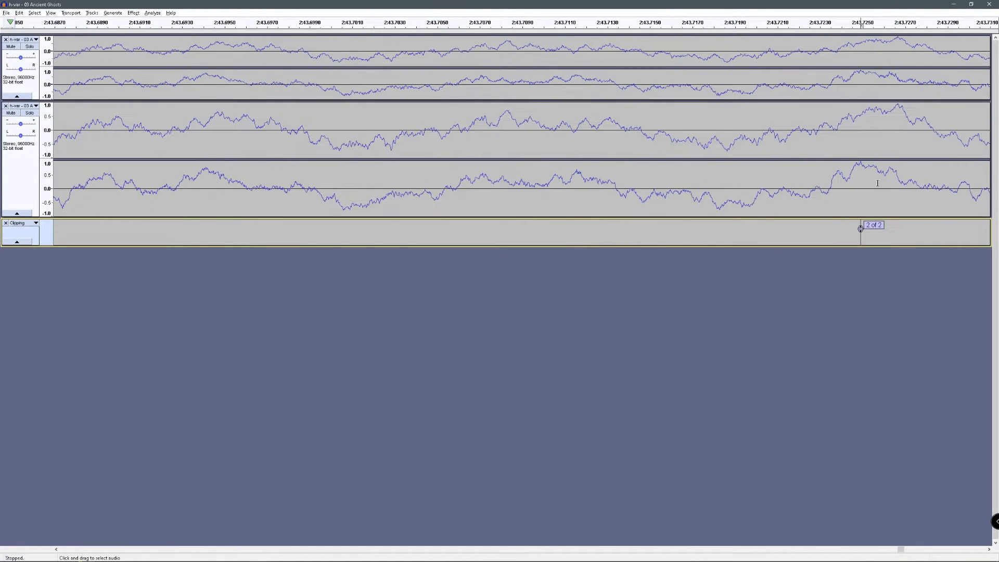
scroll(805, 176, "up", 3)
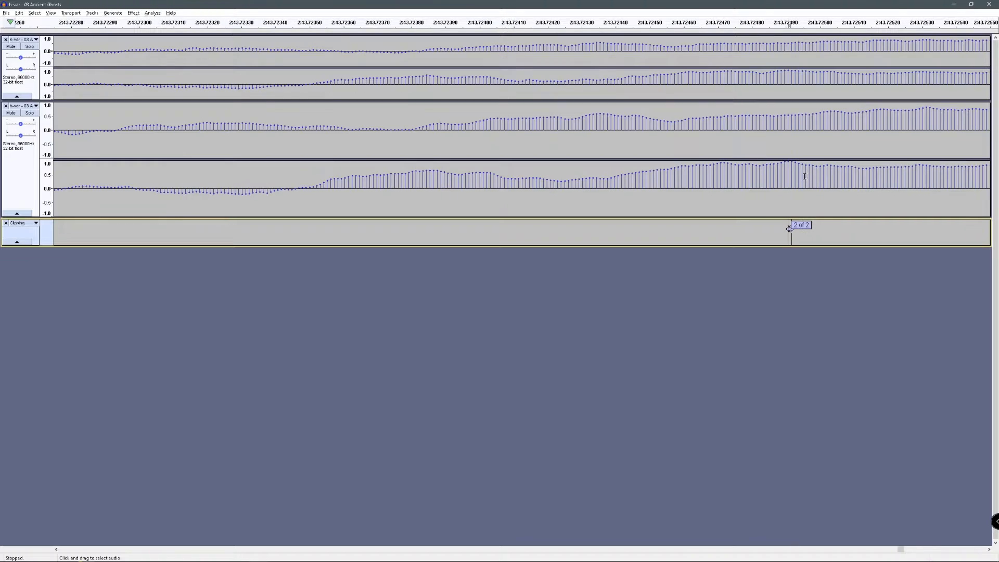
scroll(767, 171, "up", 1)
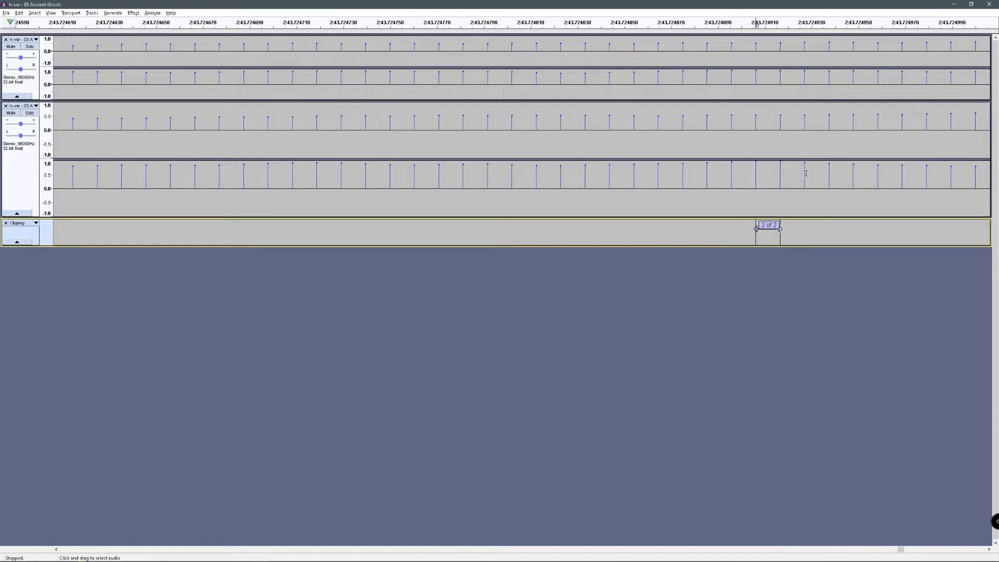
Compare the track peaks of Tick-Tock and Ancient Ghosts2 in foobar2000, and return to Audacity's clipped samples without opening a file.
key("ctrl+o")
left_click(145, 555)
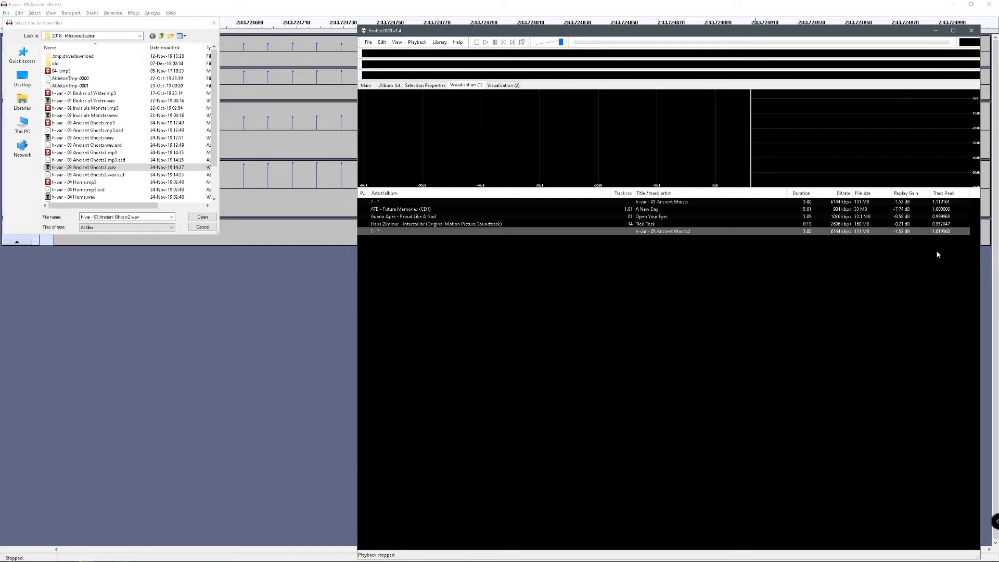
left_click(938, 225)
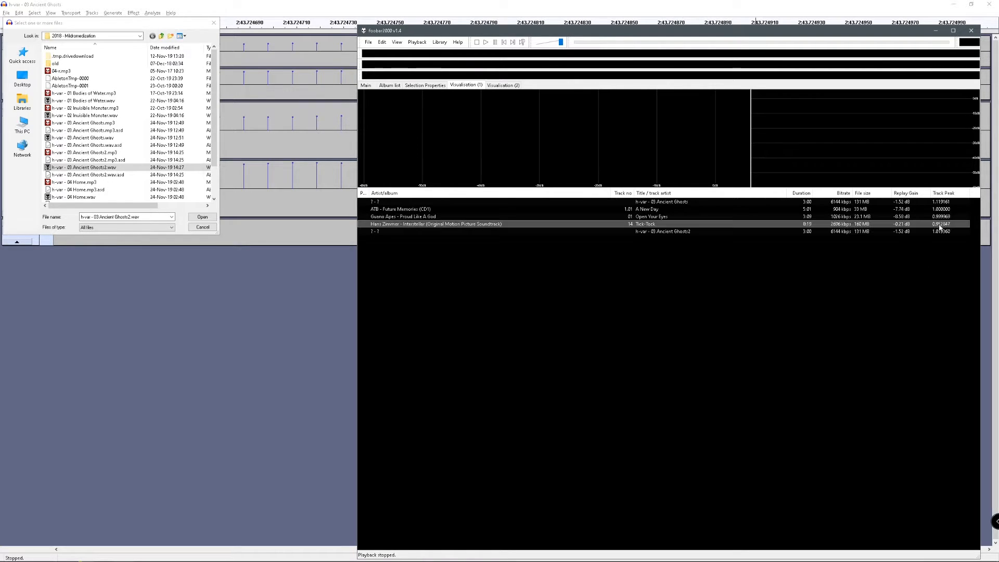
left_click(941, 232)
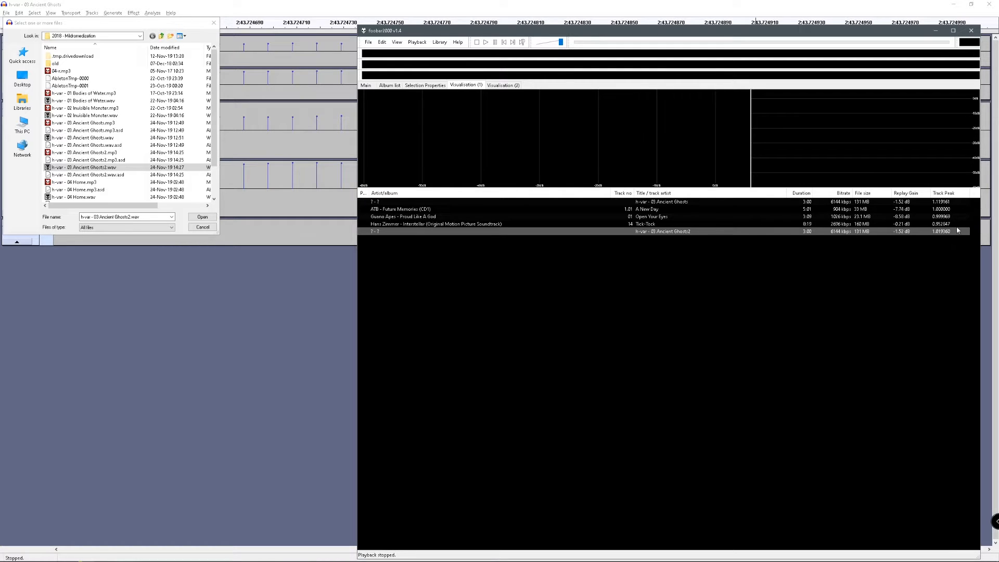
key("alt+Tab")
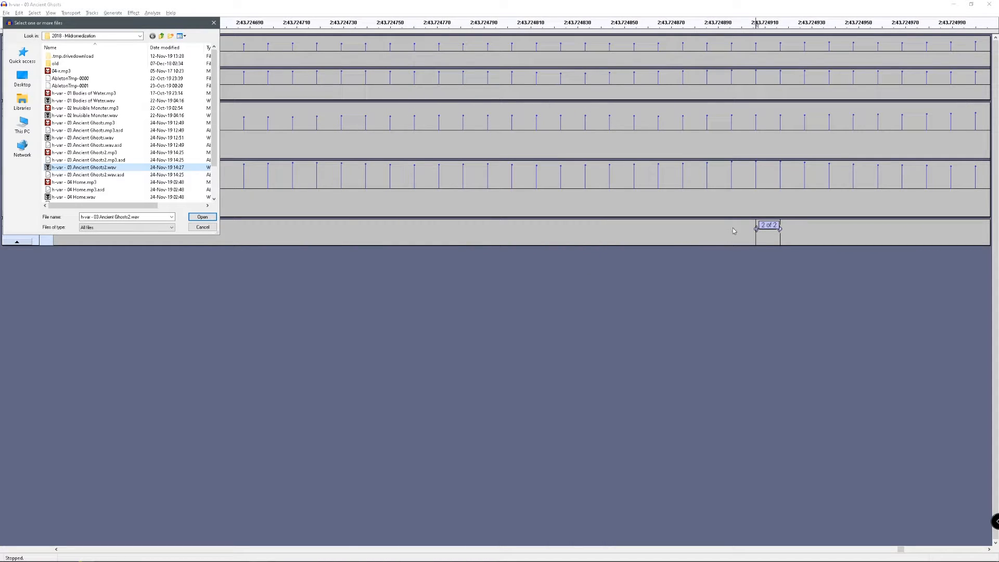
left_click(203, 227)
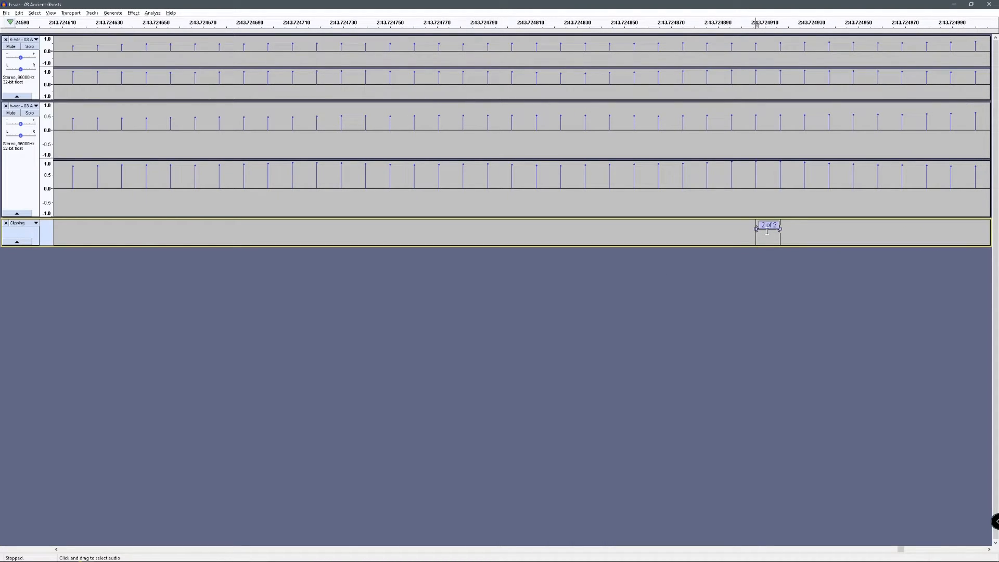
left_click(759, 181)
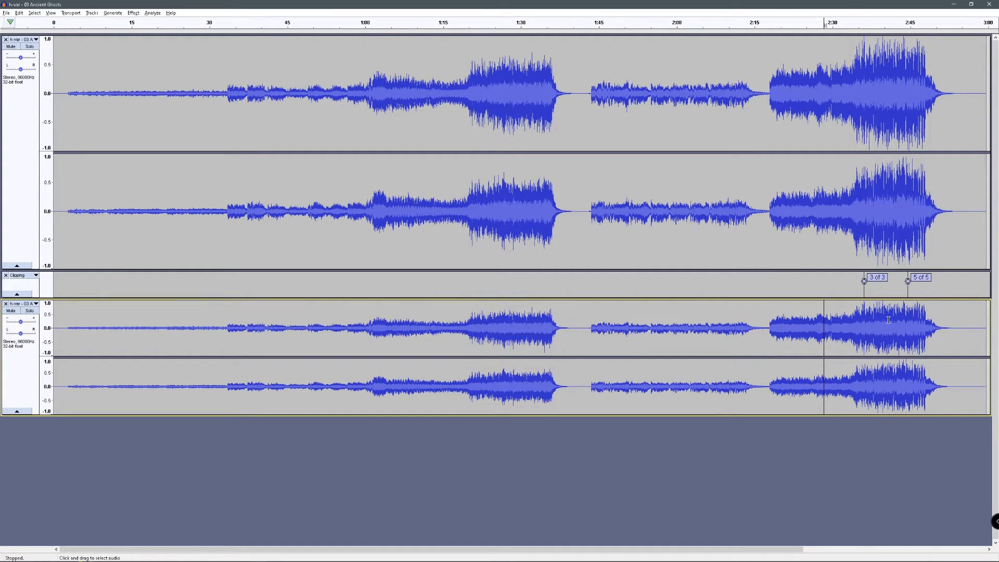
Run Find Clipping on the whole newly imported track with the current settings.
double_click(865, 330)
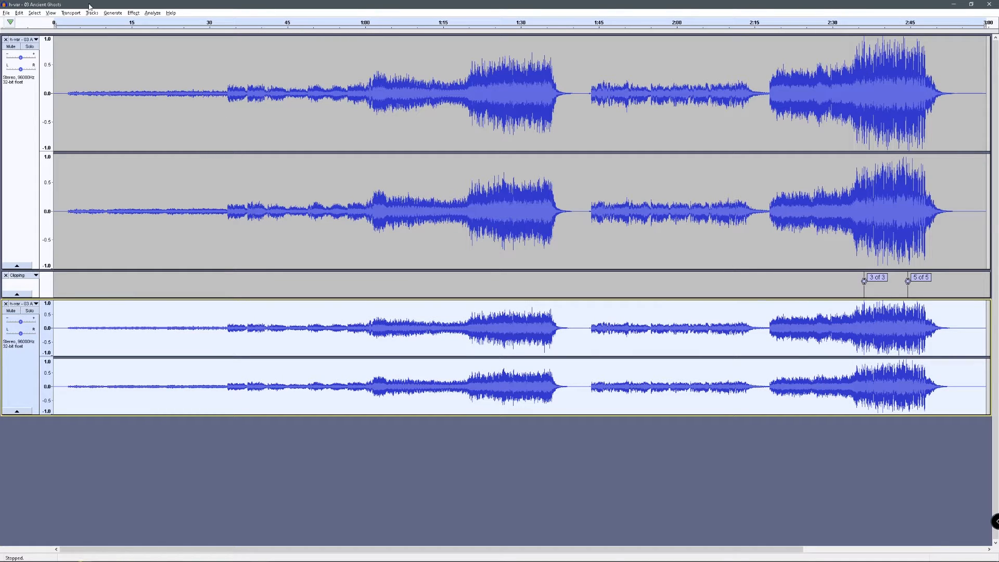
left_click(152, 12)
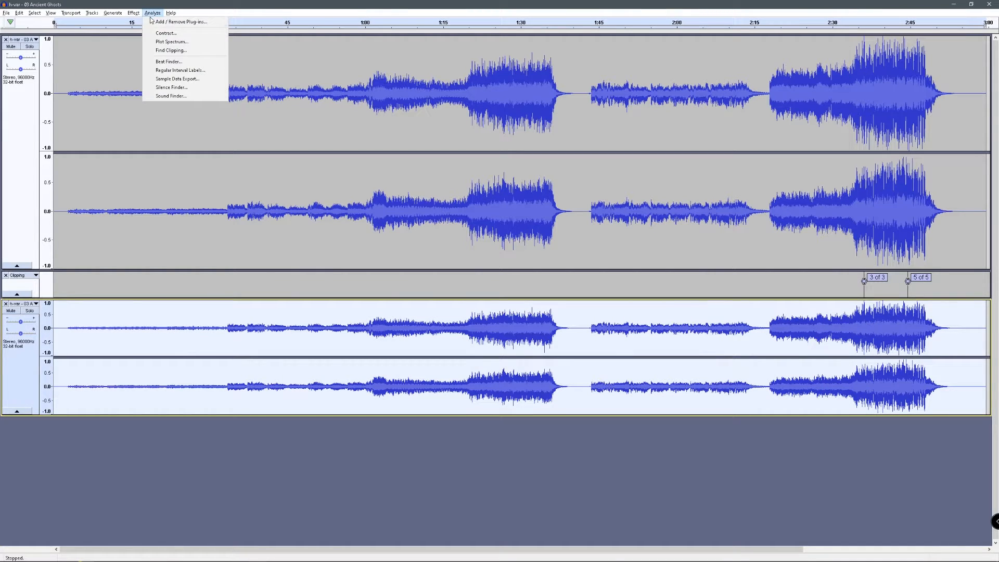
left_click(180, 54)
left_click(505, 305)
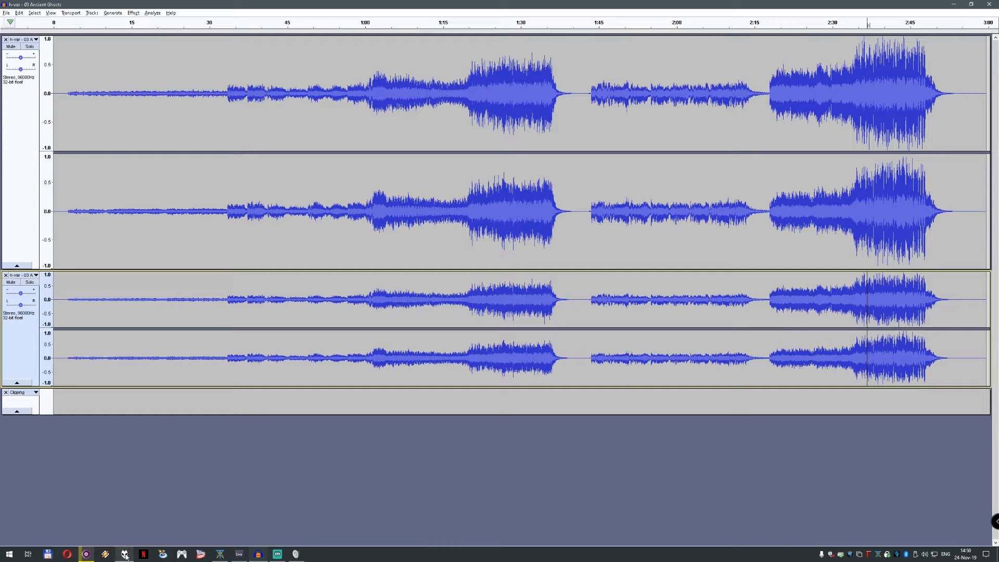
Switch to foobar2000 and rescan h-var - 03 Ancient Ghosts2 for per-file ReplayGain track gain, overriding its existing info.
left_click(124, 554)
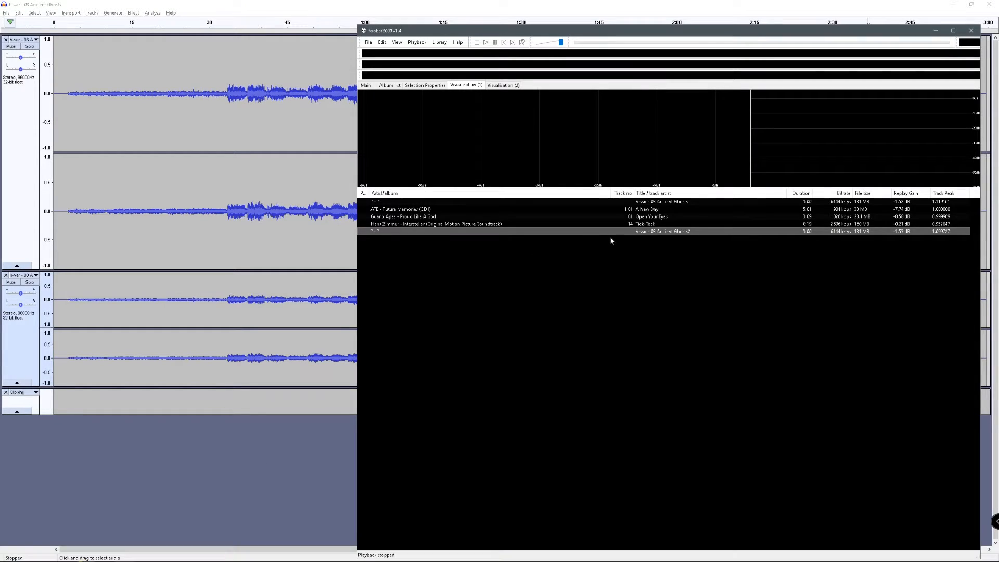
right_click(634, 231)
mouse_move(711, 351)
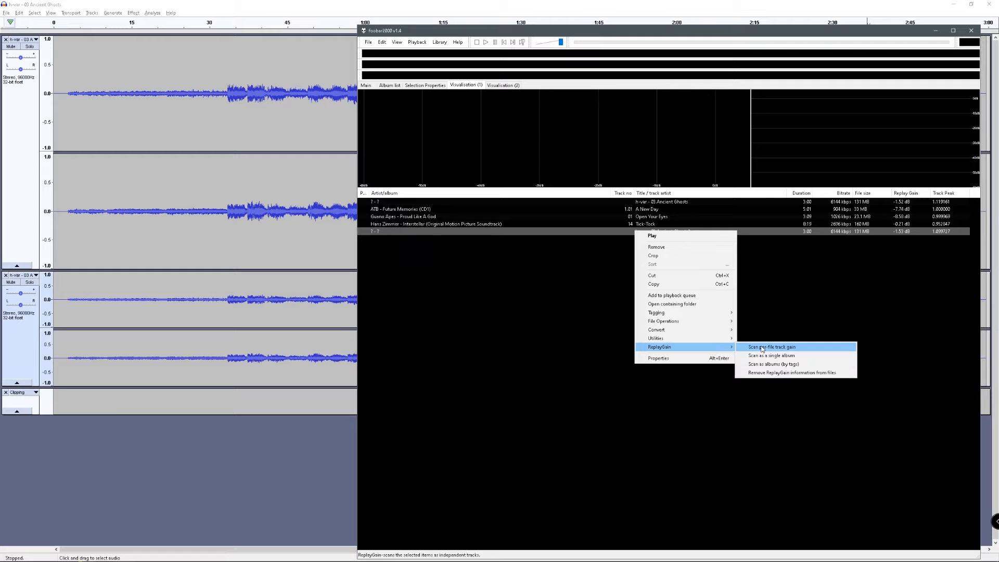
left_click(762, 347)
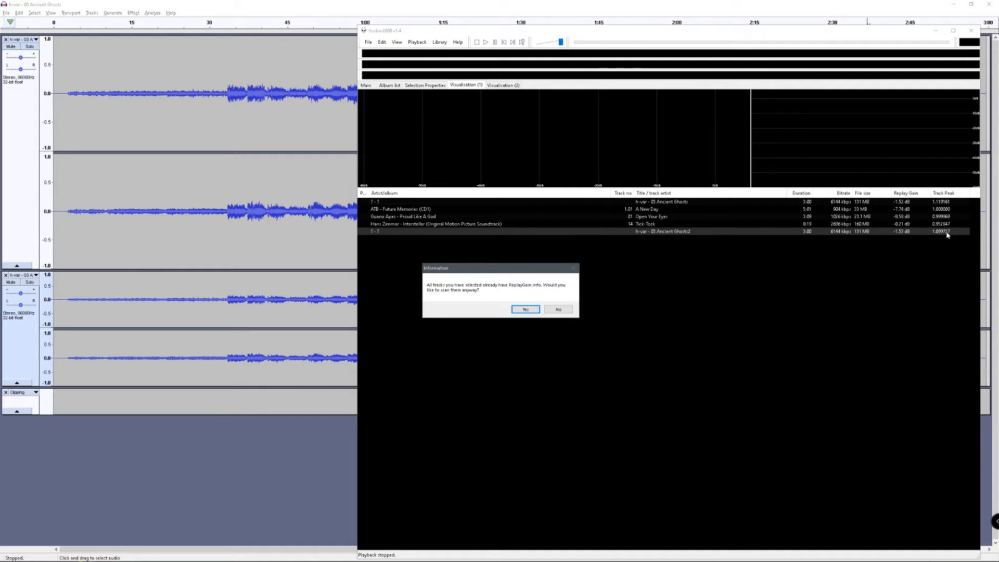
left_click(525, 309)
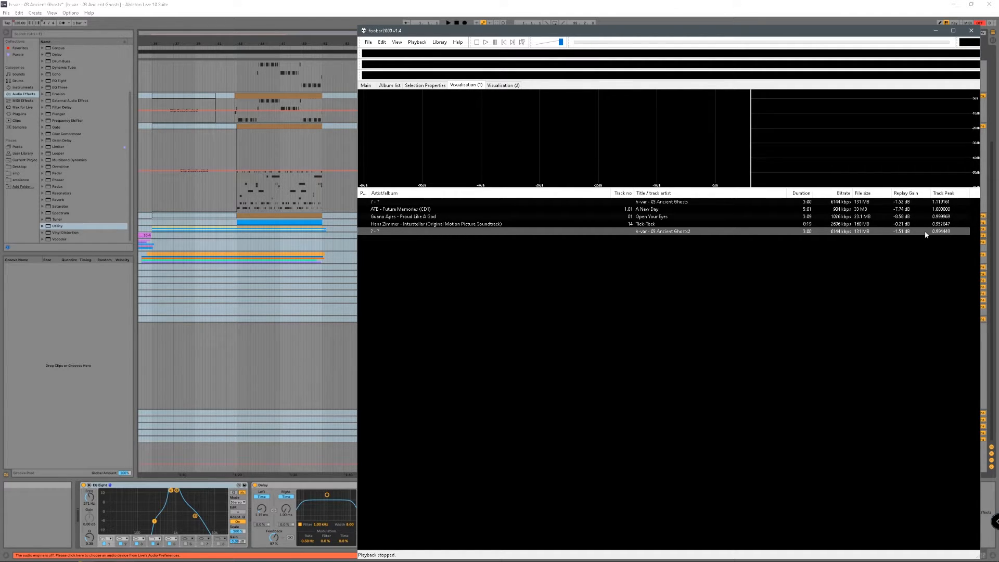
Return to Audacity, delete the Clipping label track and fit the two audio tracks vertically to the window.
left_click(759, 13)
left_click(257, 554)
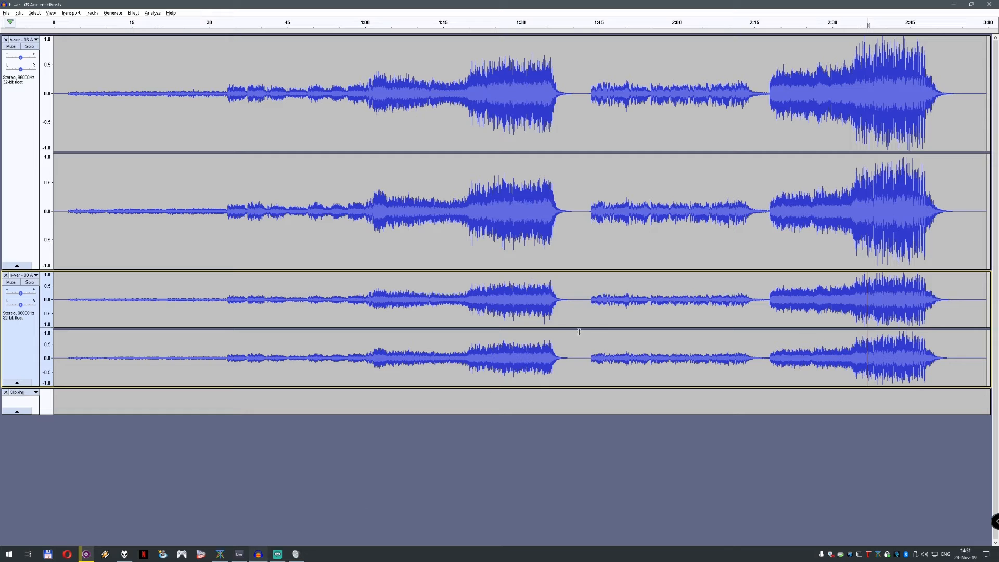
left_click(765, 310)
left_click(5, 393)
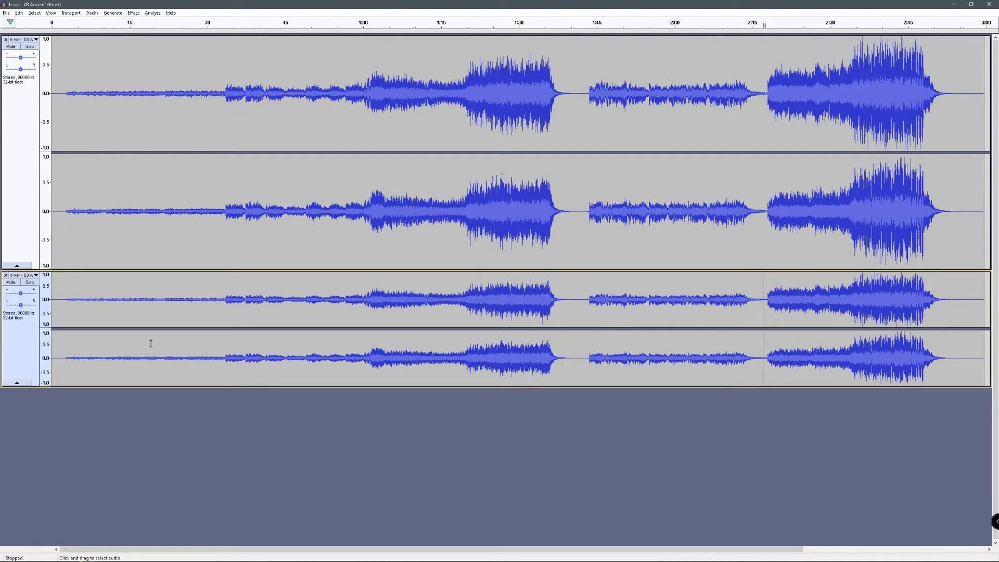
key("ctrl+shift+f")
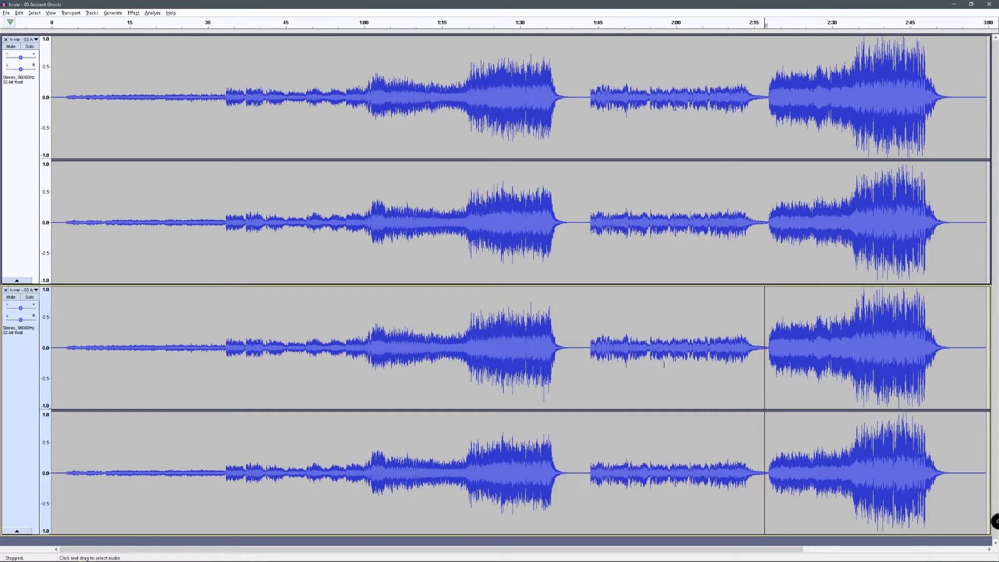
Compare the second track's loud sections by selecting about 1:20 to 1:37 and about 2:35 to 2:49.
mouse_move(443, 561)
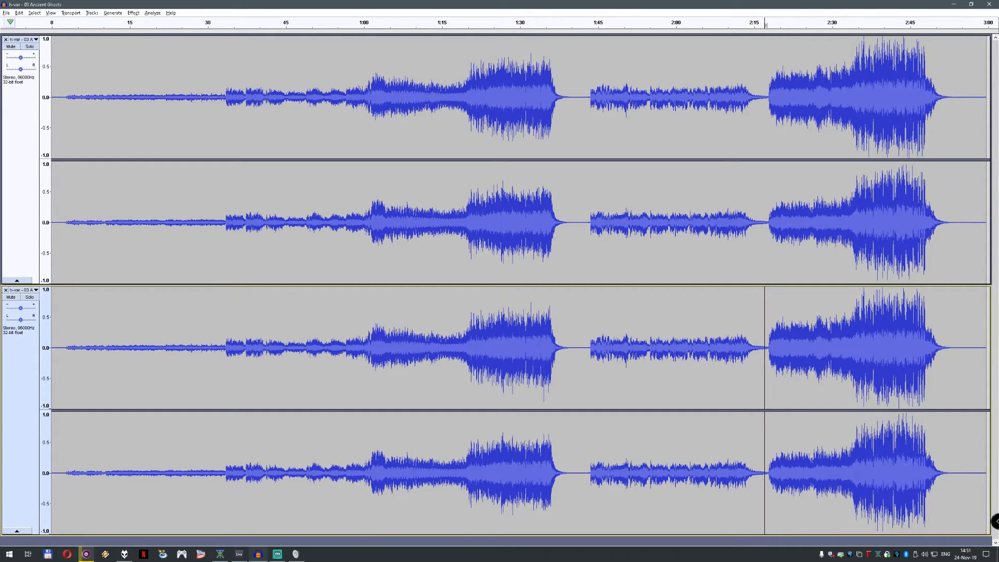
left_click_drag(467, 333, 554, 335)
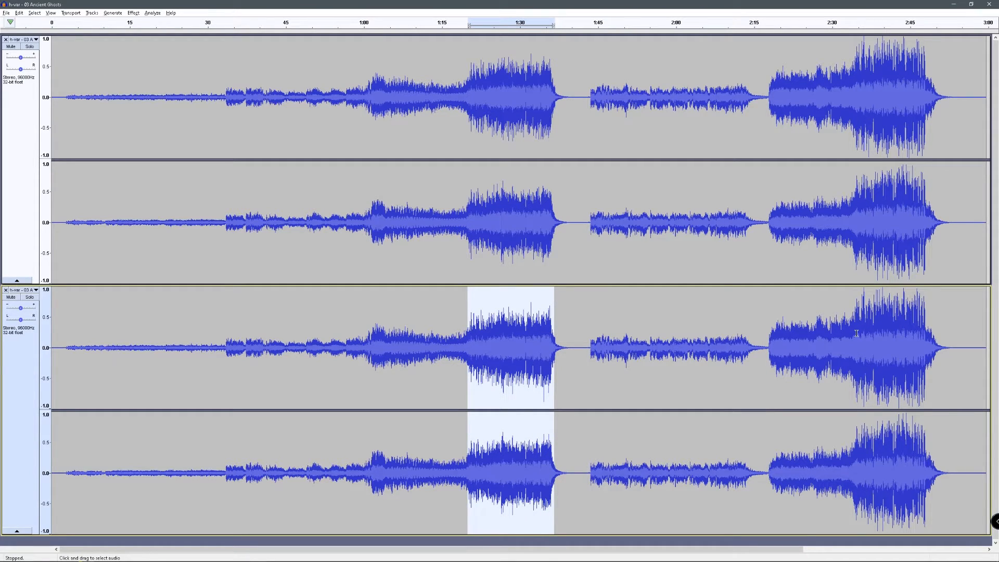
left_click_drag(856, 333, 931, 338)
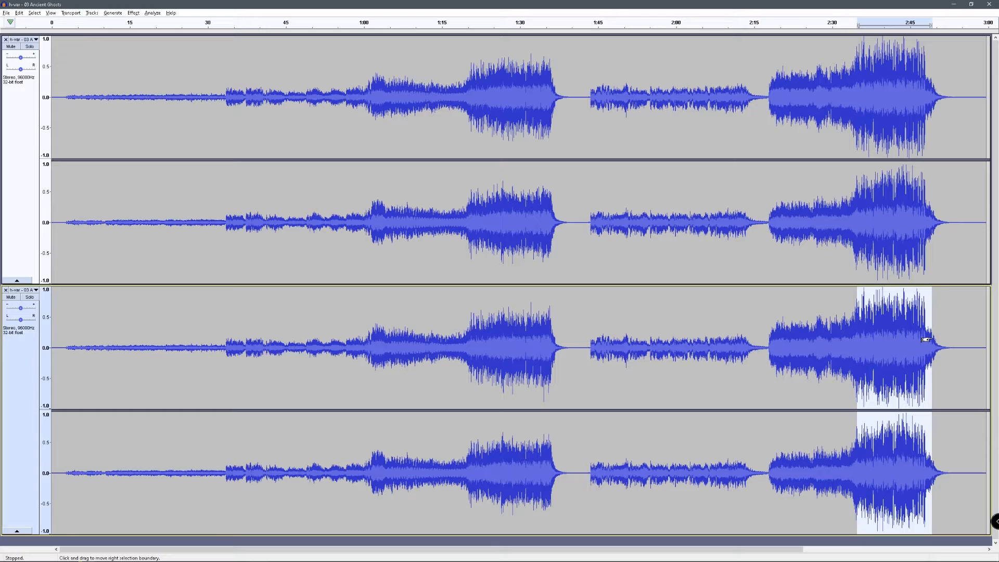
left_click_drag(463, 339, 559, 339)
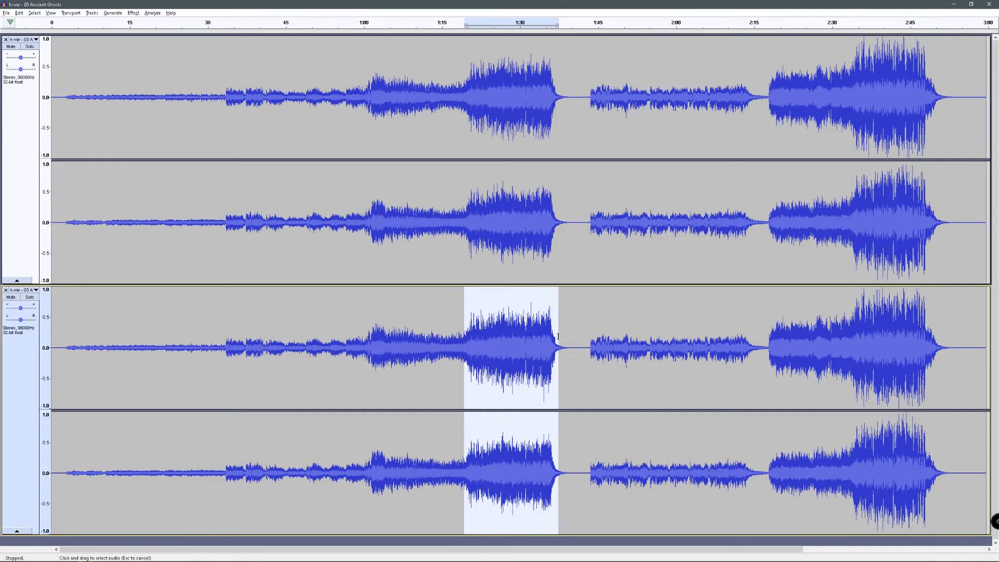
Switch to Ableton Live and fold the expanded tracks from Hip-Hop Sub Bass through track 9.
left_click(238, 555)
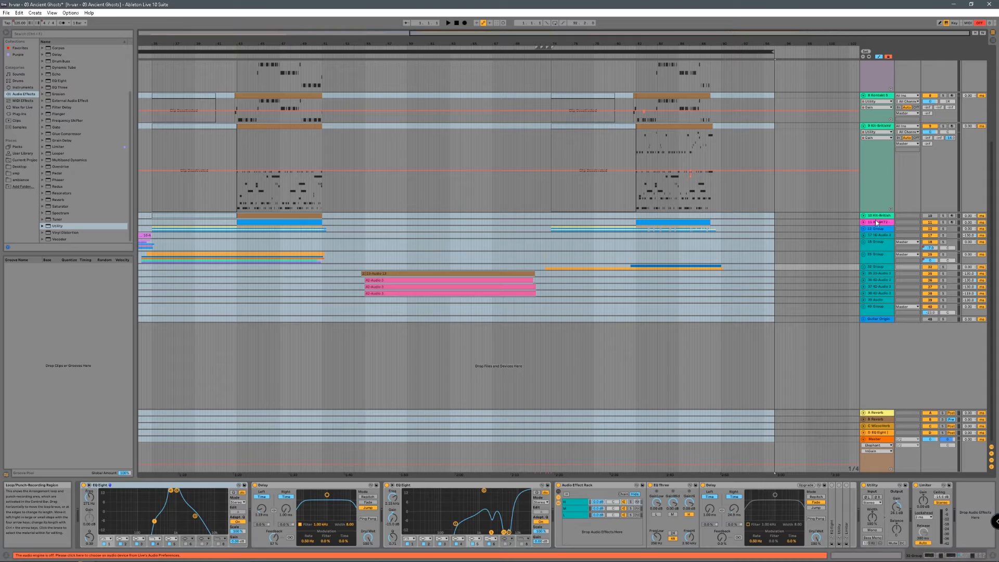
left_click_drag(993, 259, 993, 180)
left_click(863, 103)
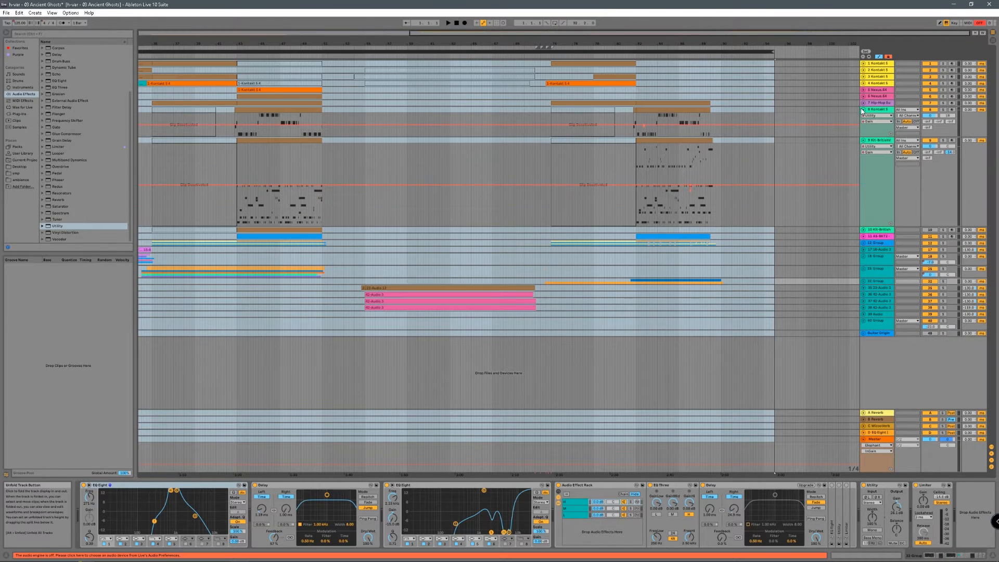
left_click(863, 110)
left_click(863, 116)
Check the device chains of the Kontakt 5 tracks and the first Nexus track.
left_click(878, 69)
left_click(878, 77)
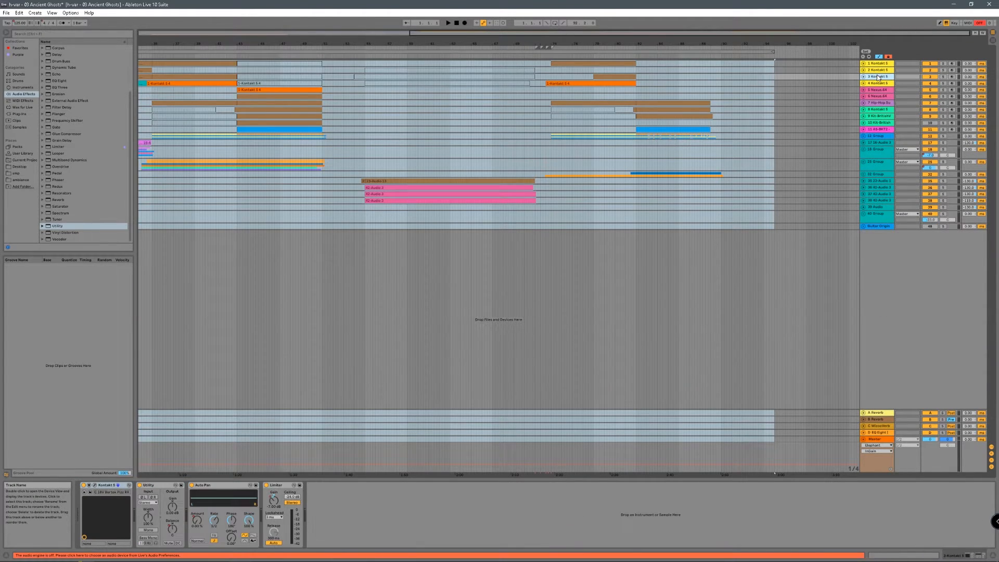
left_click(876, 83)
left_click(874, 91)
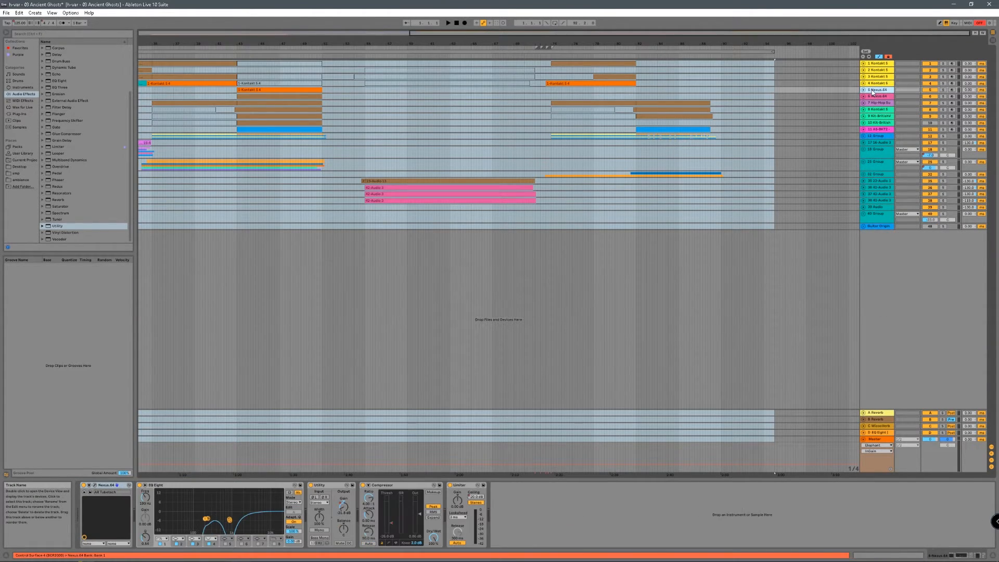
Unfold the first Kontakt 5 track and add a Utility with 1 dB gain to the end of the Hip-Hop Sub Bass chain.
left_click(876, 103)
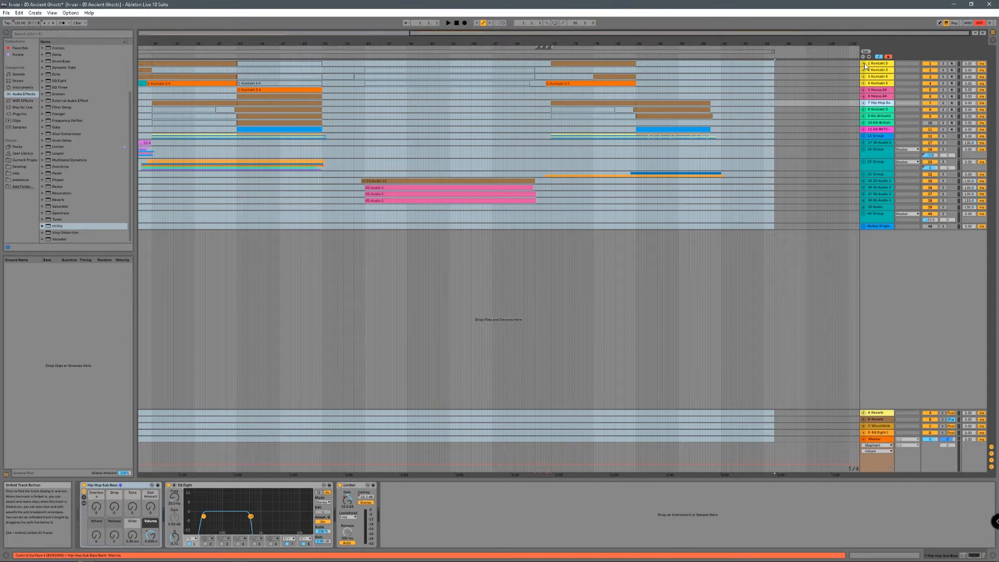
left_click(863, 63)
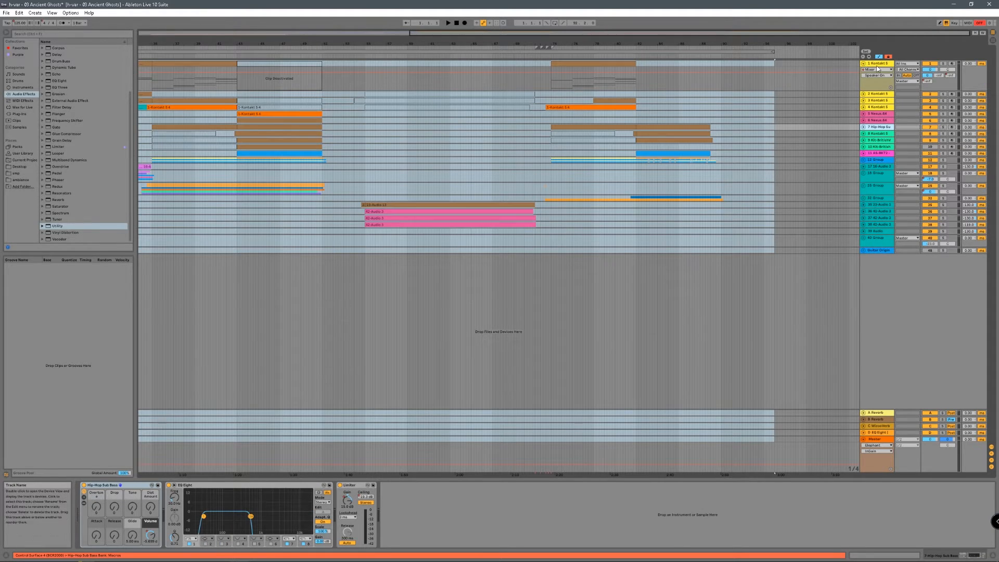
double_click(76, 226)
left_click(417, 507)
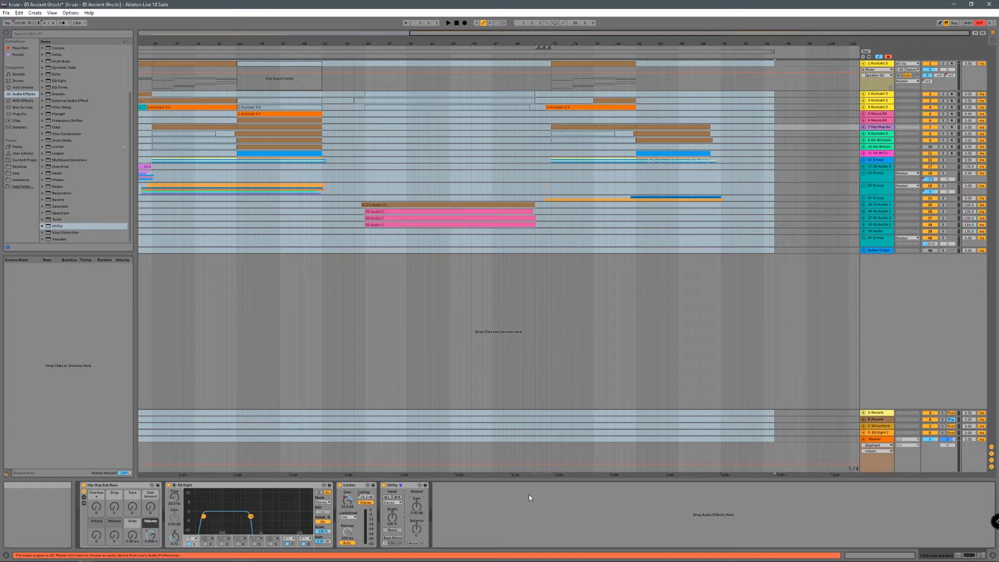
type("1")
key("Return")
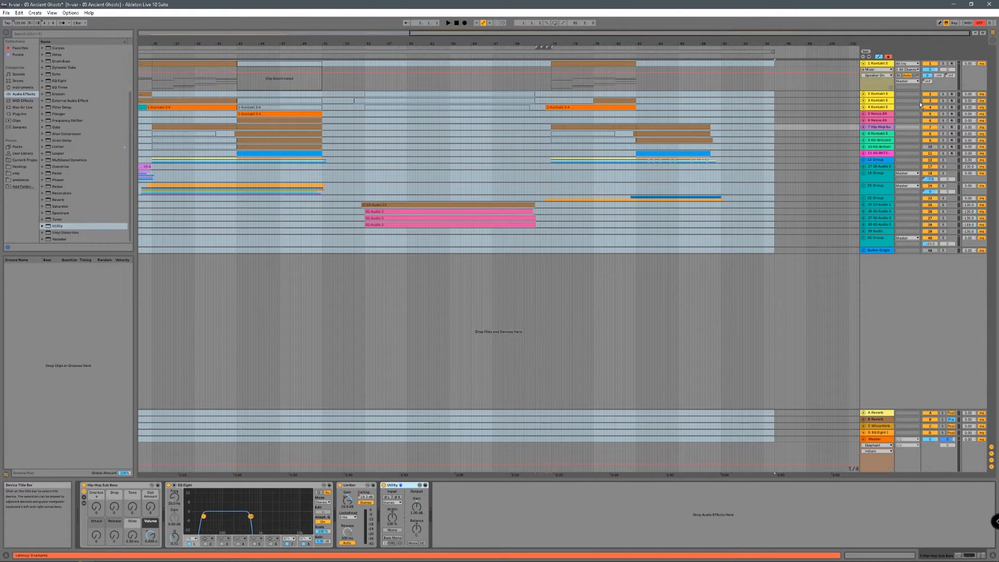
Copy the 1 dB Utility to the end of the device chains on the folded Kontakt 5 and Nexus tracks.
left_click(878, 95)
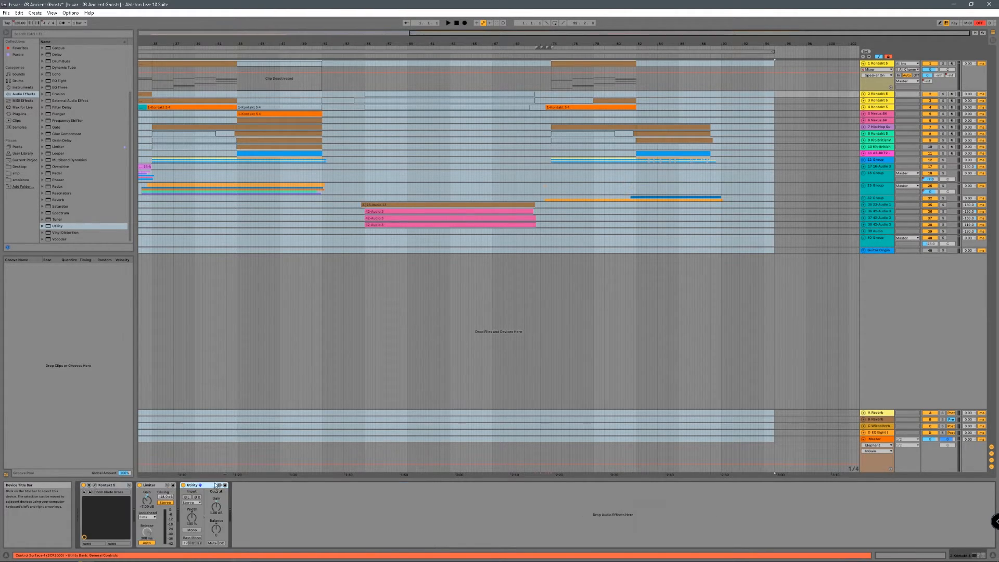
key("ctrl+v")
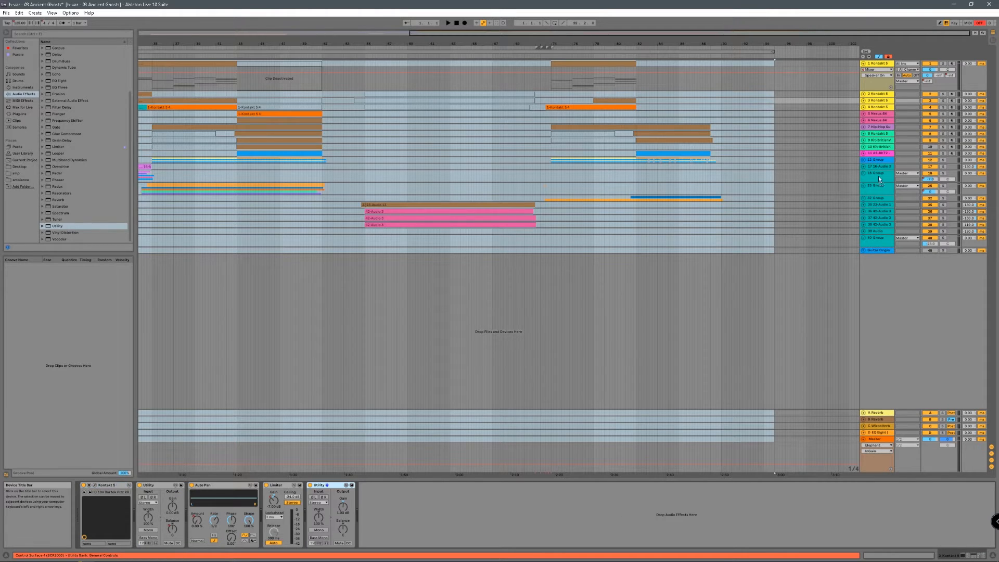
left_click(878, 107)
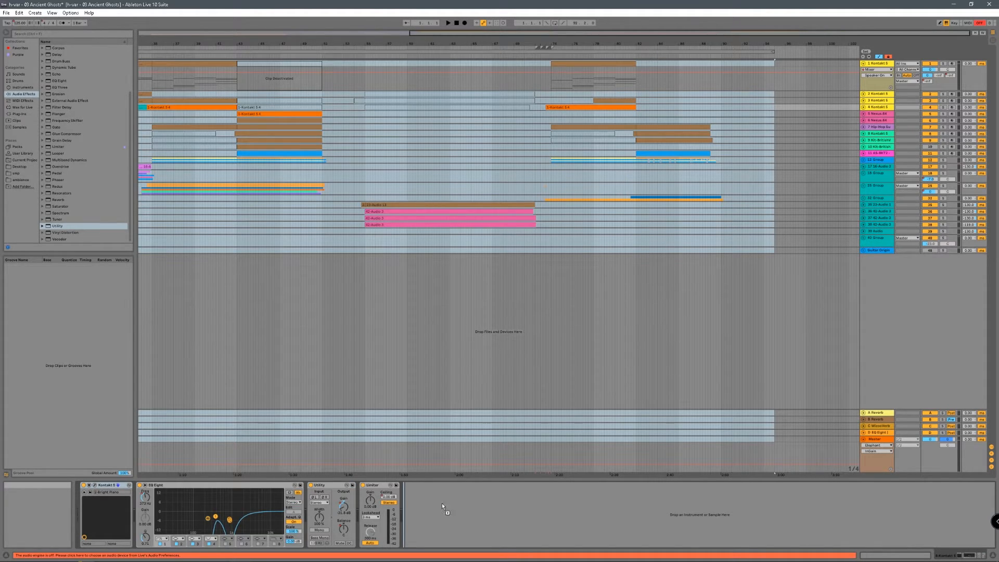
left_click(876, 120)
left_click(873, 121)
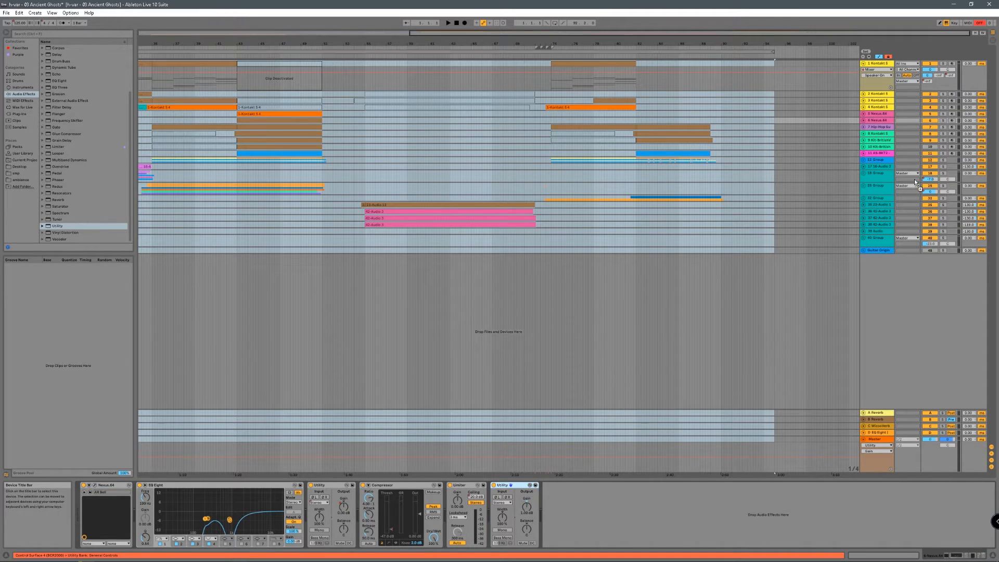
Copy the Utility onto the remaining instrument, group and audio tracks, and check the A Reverb return's chain.
left_click(882, 126)
left_click_drag(858, 154, 882, 134)
left_click_drag(423, 485, 879, 153)
left_click_drag(523, 484, 879, 186)
left_click_drag(970, 486, 879, 205)
left_click_drag(373, 485, 879, 413)
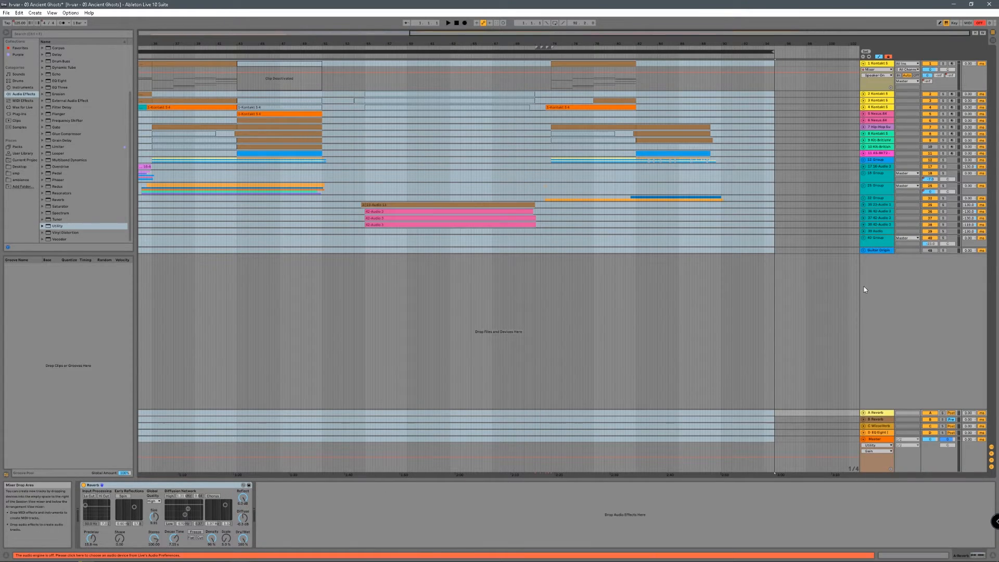
Check the device chains of the guitar track and the Master.
left_click(779, 281)
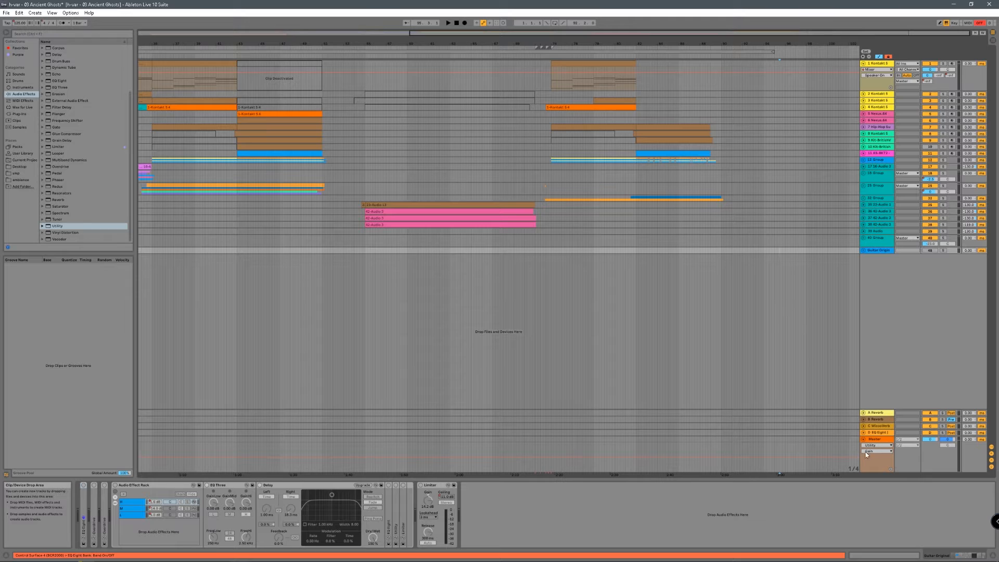
left_click(741, 446)
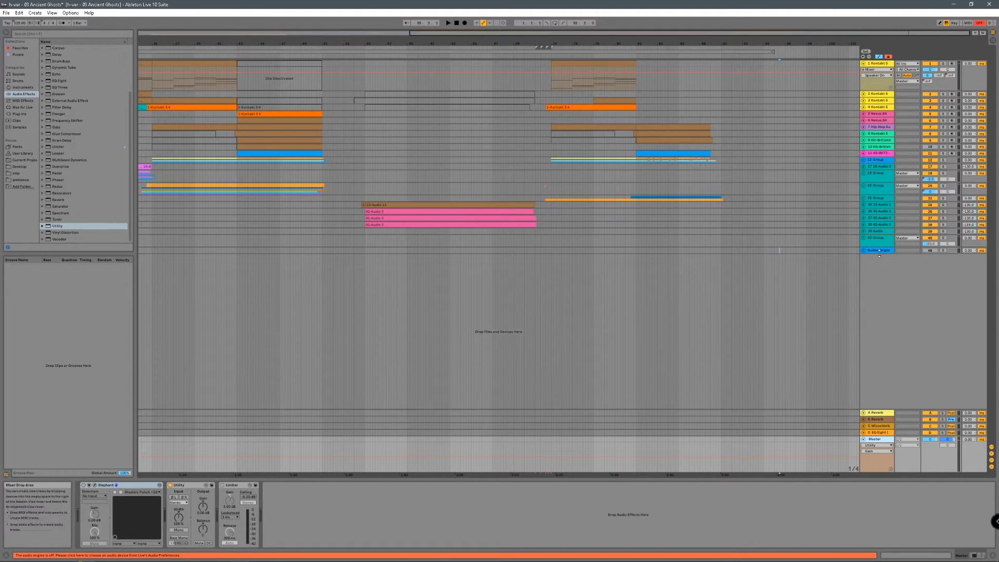
left_click(643, 250)
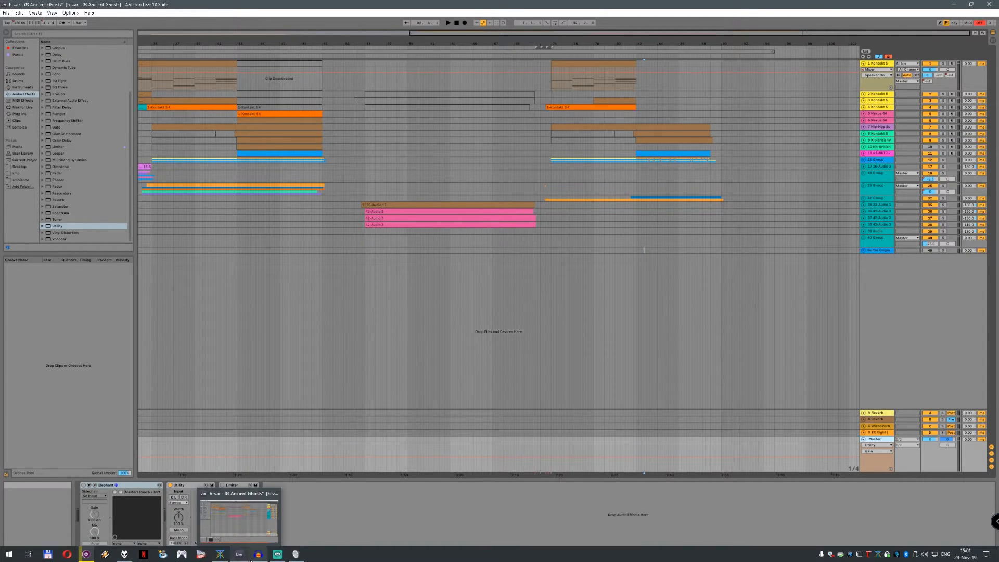
Switch to Audacity and reduce the height of the first track.
left_click(254, 560)
left_click(571, 440)
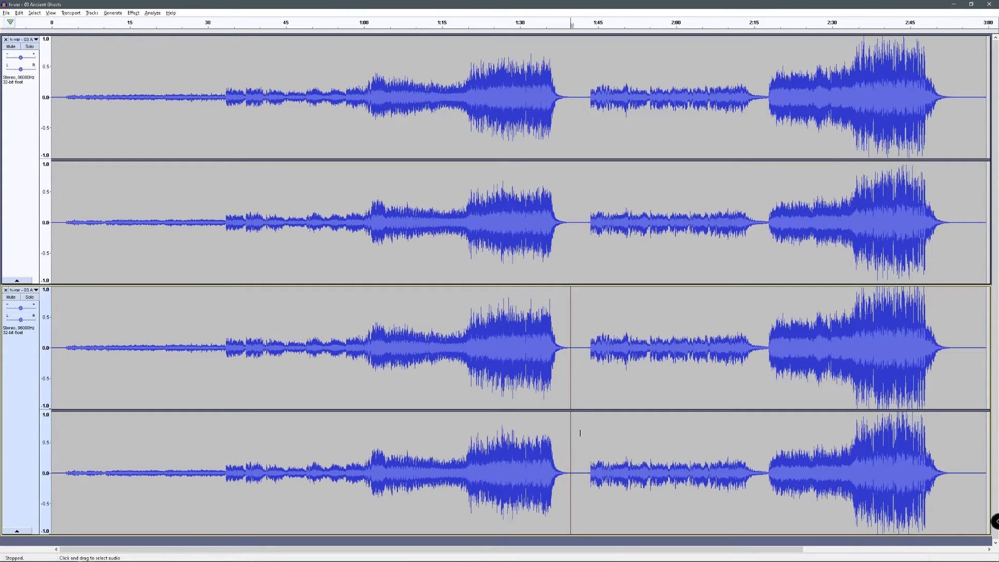
left_click(583, 435)
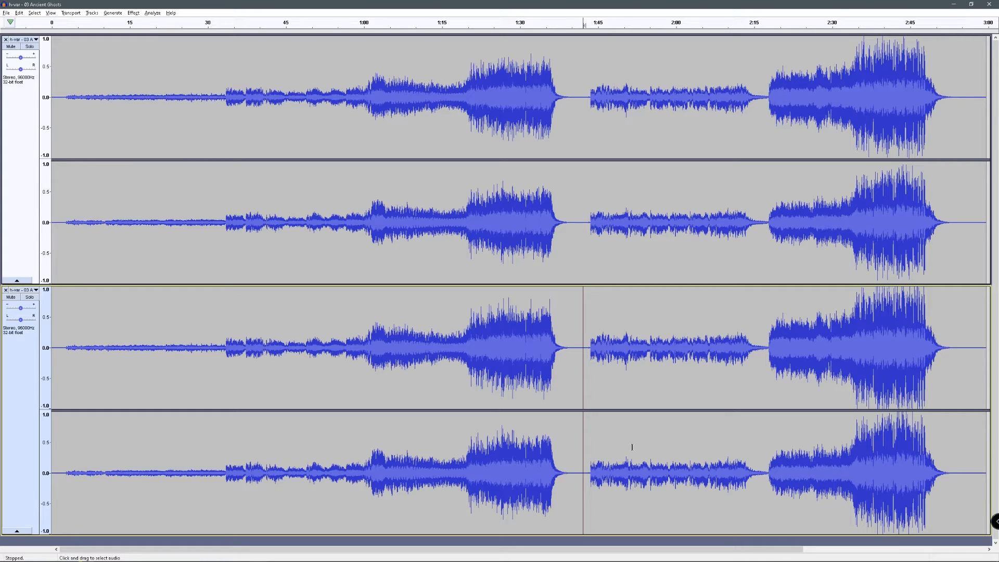
left_click(589, 280)
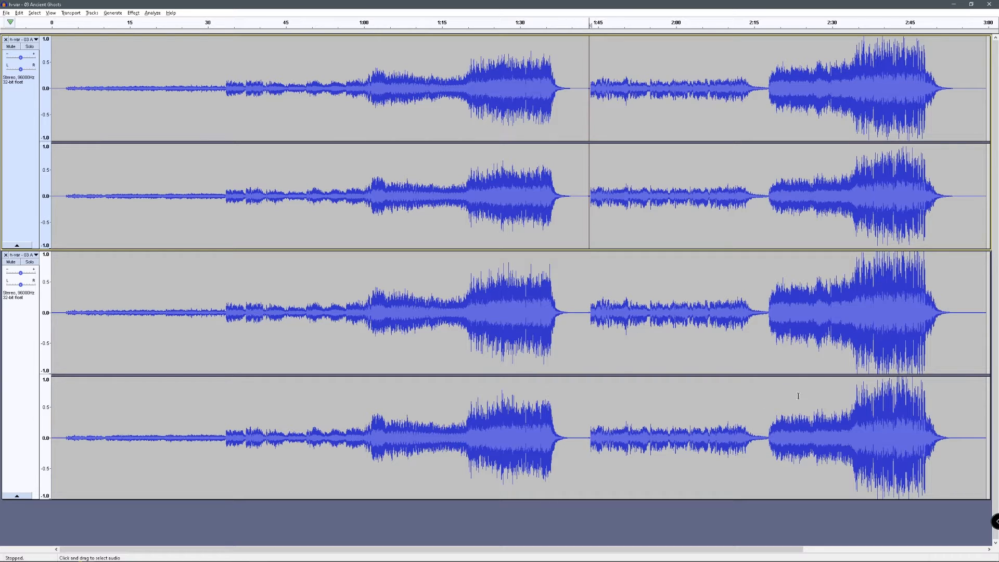
Compare the second track's loud sections by selecting about 2:33 to 2:49 and about 1:20 to 1:37.
left_click_drag(848, 307, 928, 309)
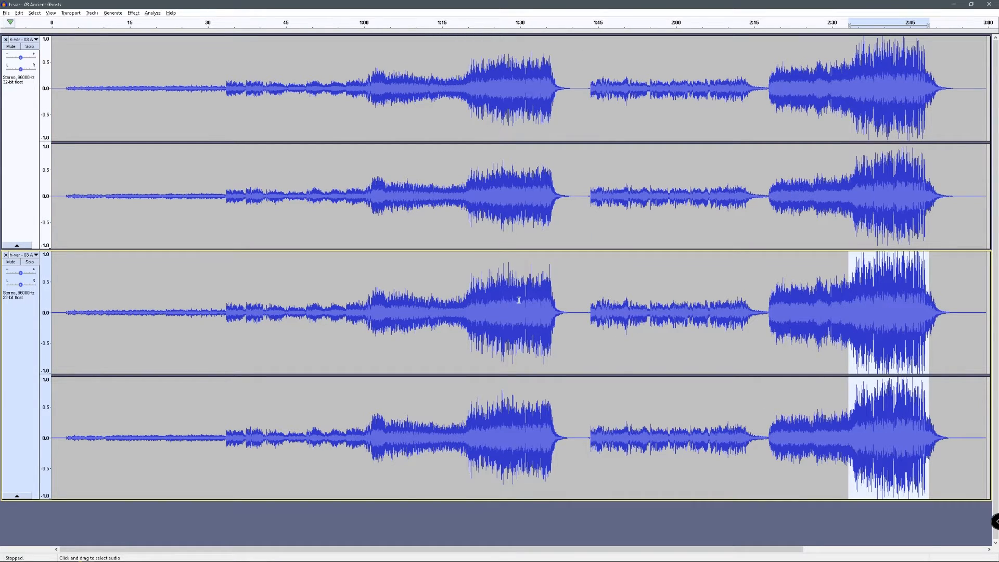
left_click_drag(465, 295, 554, 304)
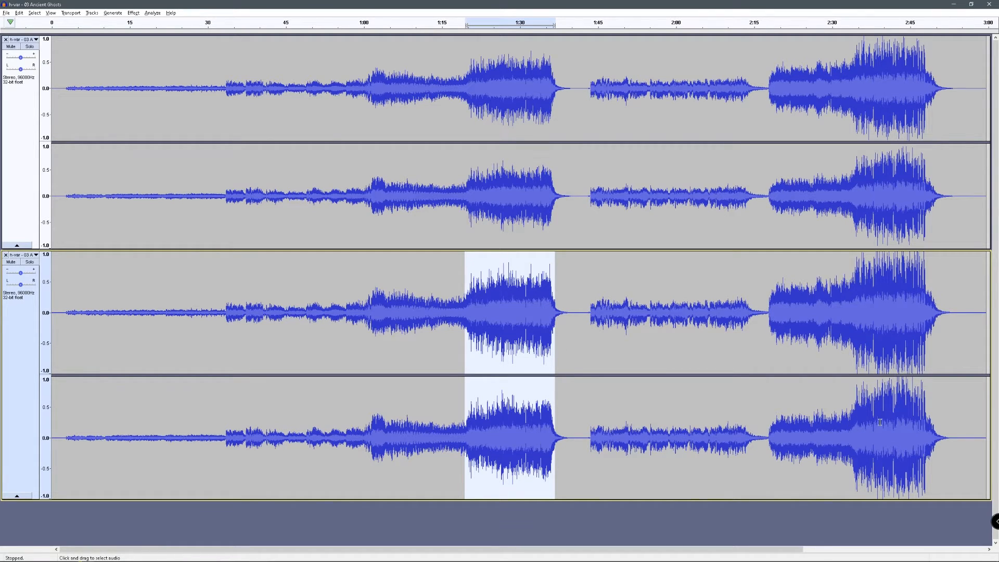
left_click(861, 414)
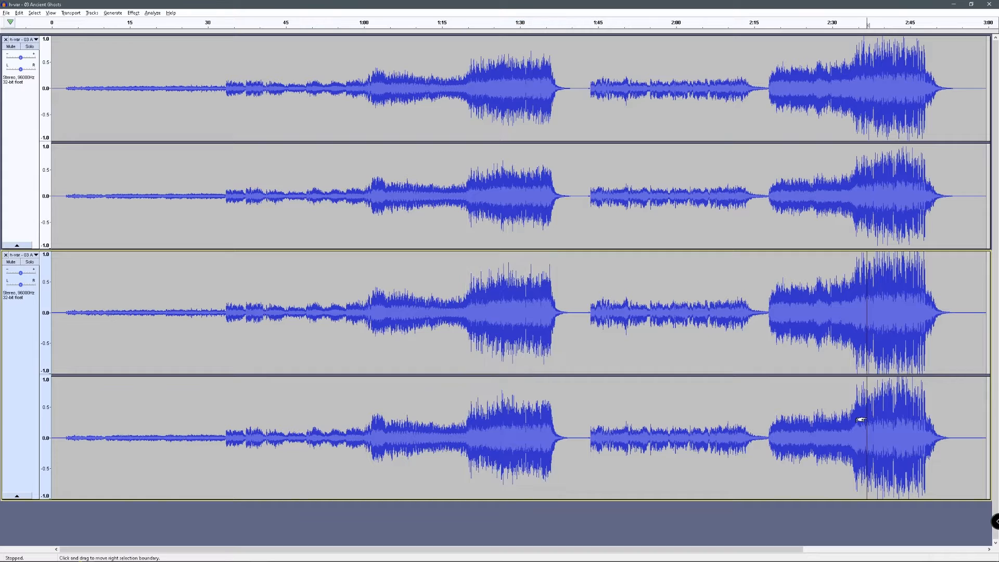
left_click(501, 429)
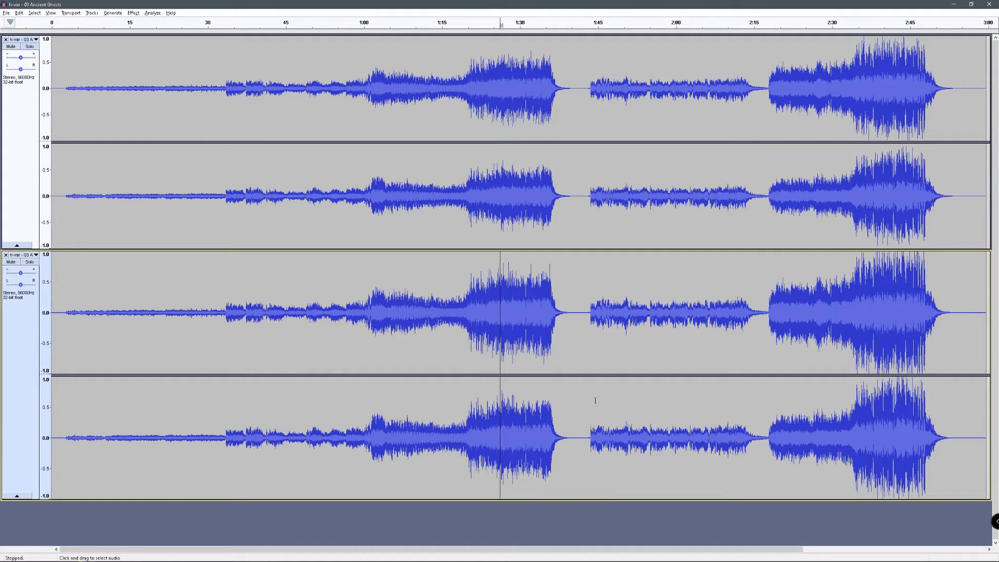
Examine the labels on the Clipping track around the final loud section, between about 2:27 and 2:50.
mouse_move(251, 560)
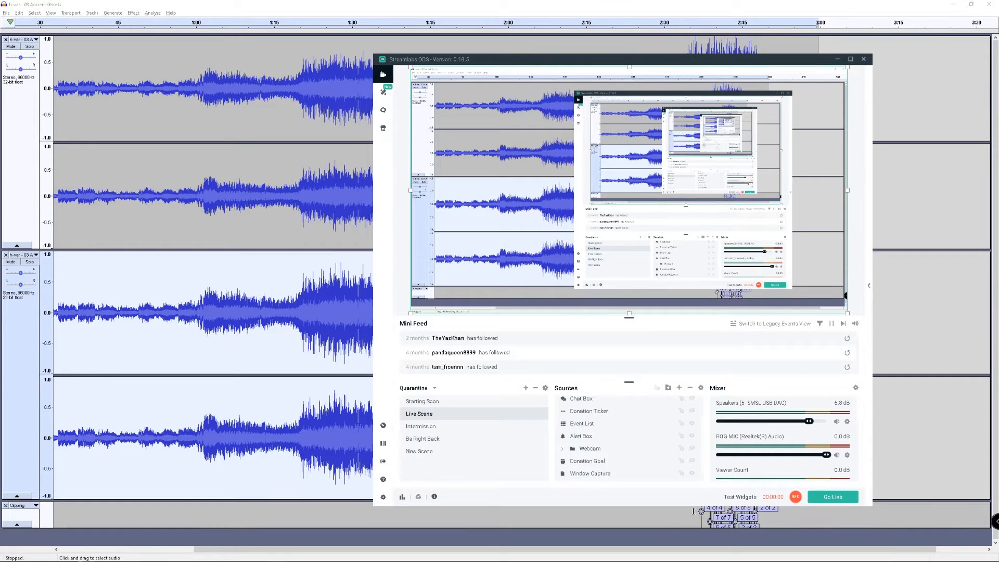
left_click(675, 526)
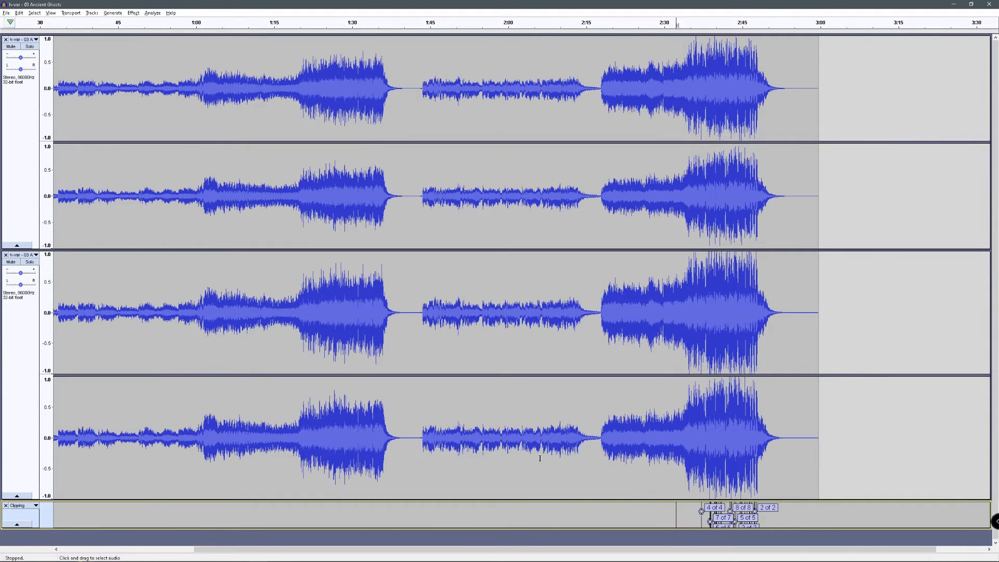
scroll(540, 458, "down", 1)
scroll(309, 466, "up", 1)
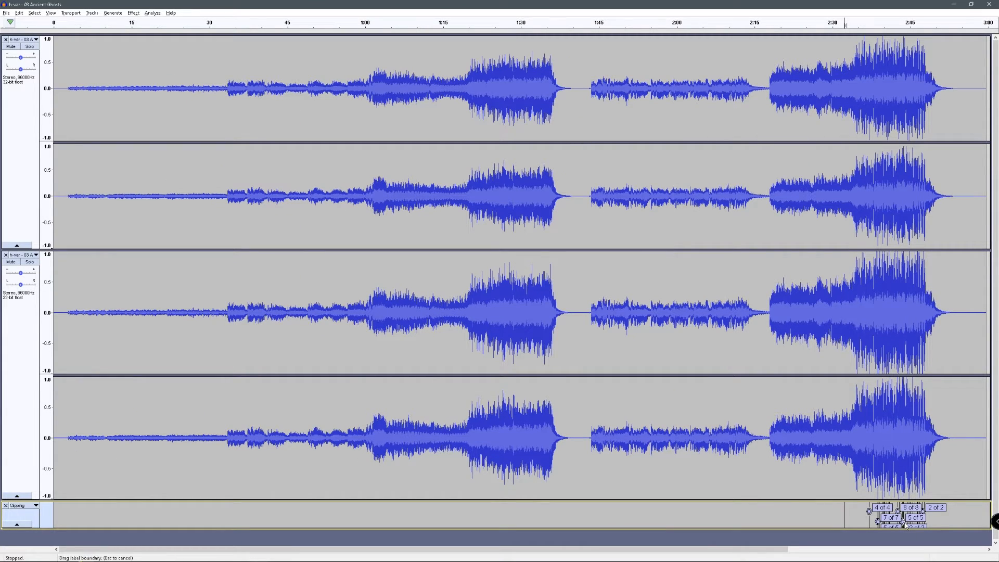
scroll(931, 488, "up", 2)
scroll(908, 488, "up", 1)
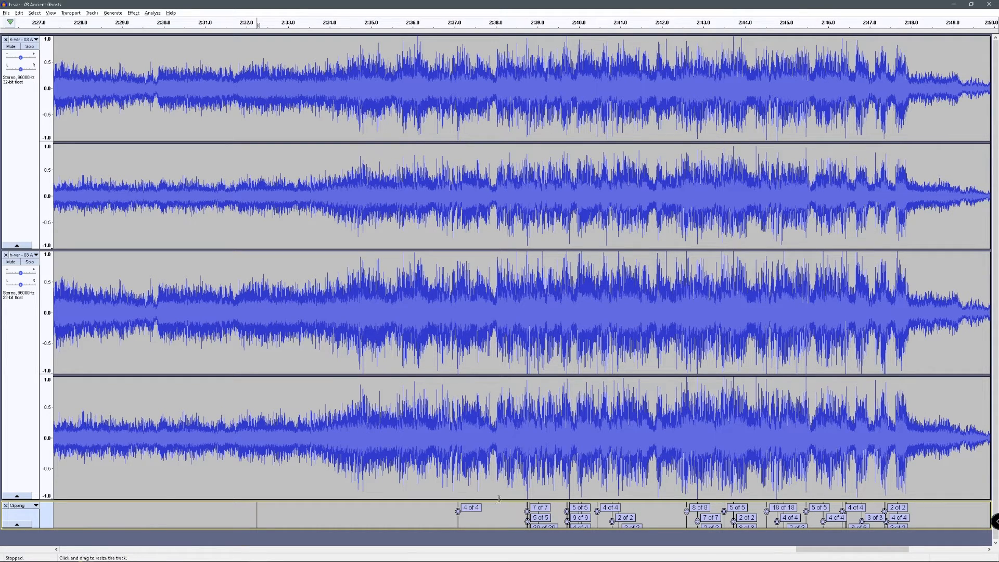
scroll(752, 474, "down", 2)
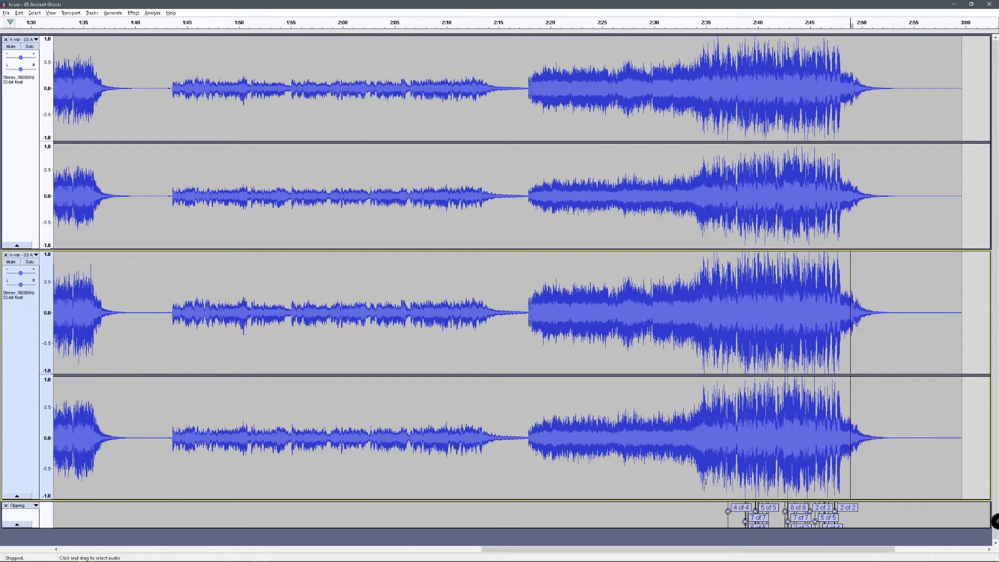
Inspect the clipped passage of the second track by selecting about 2:36 to 2:48 and checking it against the Clipping labels.
left_click_drag(719, 486, 846, 489)
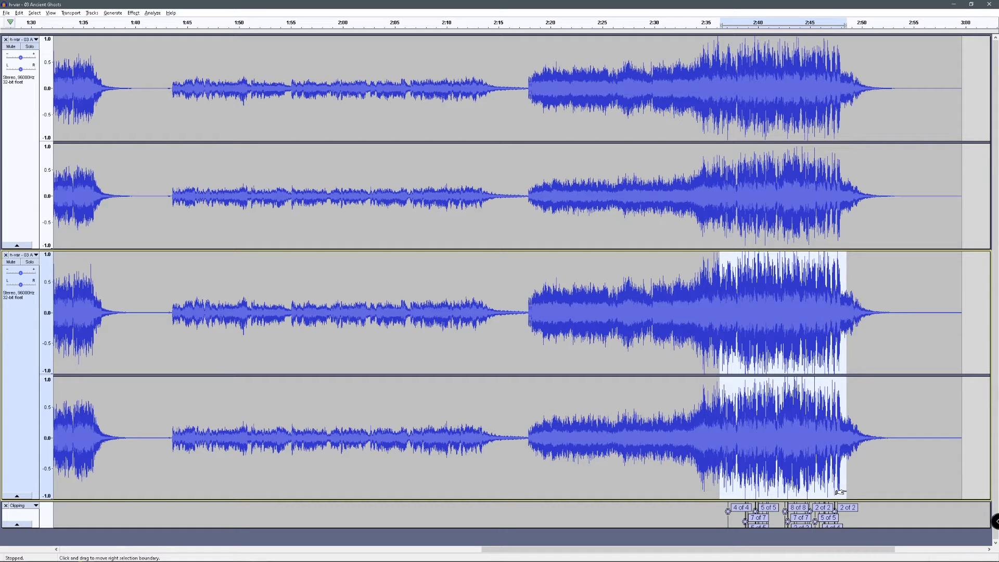
left_click(868, 467)
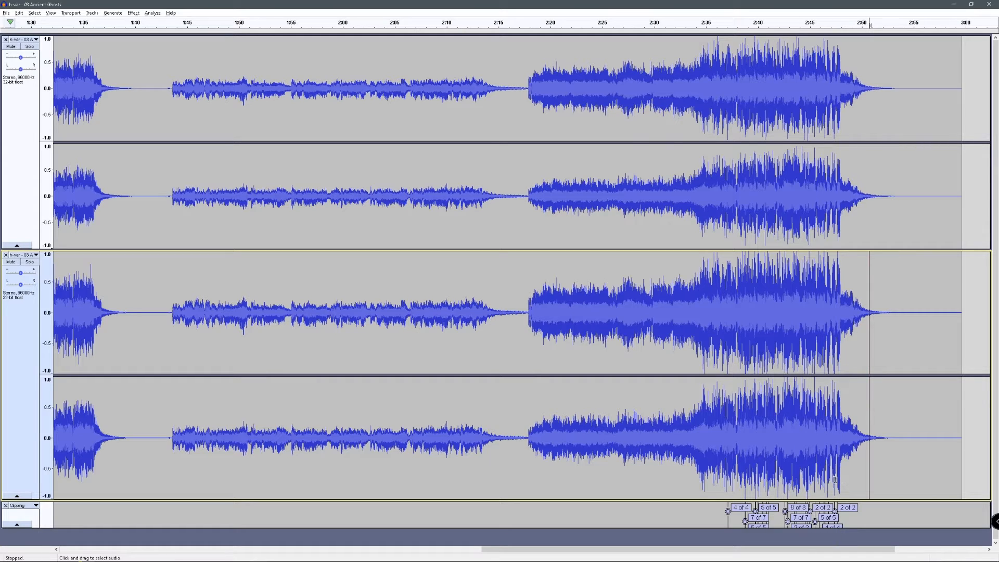
scroll(845, 475, "up", 3, "ctrl")
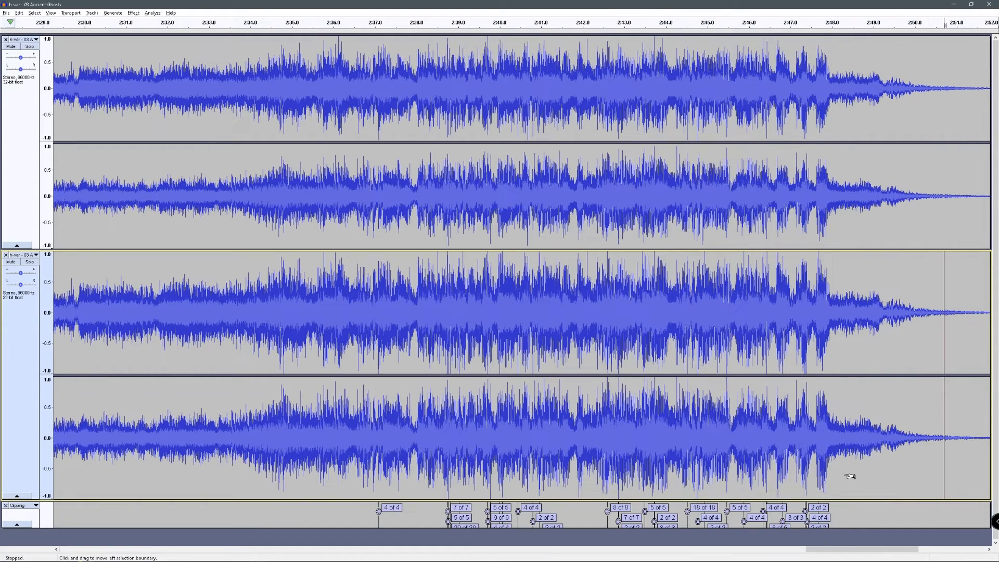
left_click_drag(347, 472, 833, 494)
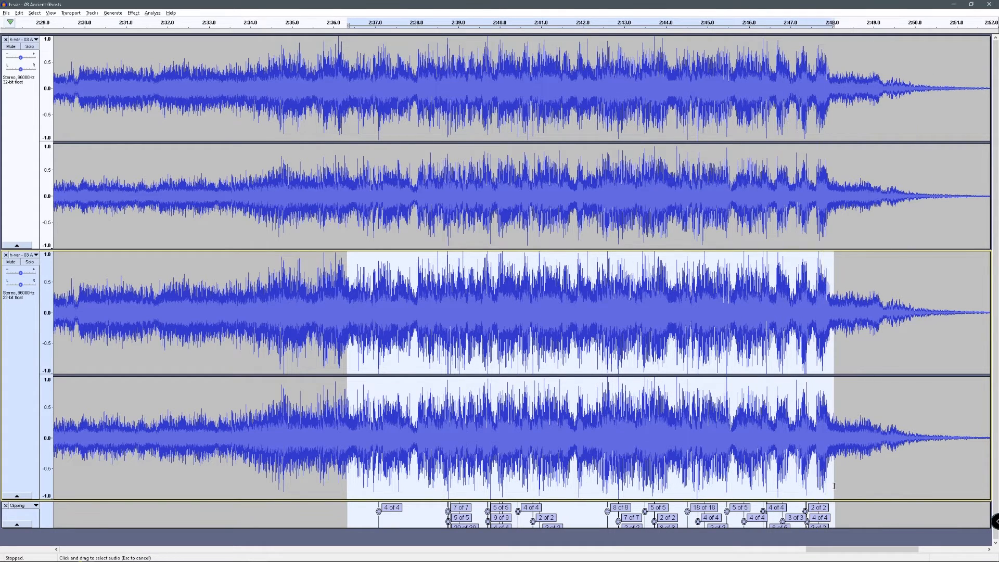
scroll(834, 494, "down", 3, "ctrl")
left_click_drag(917, 476, 905, 478)
scroll(929, 479, "up", 2, "ctrl")
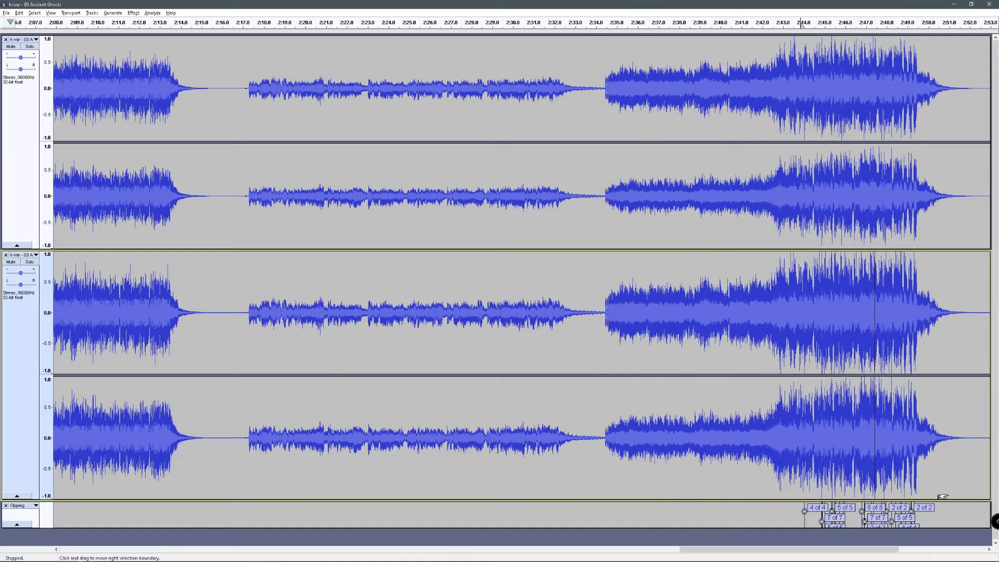
scroll(931, 480, "up", 2, "ctrl")
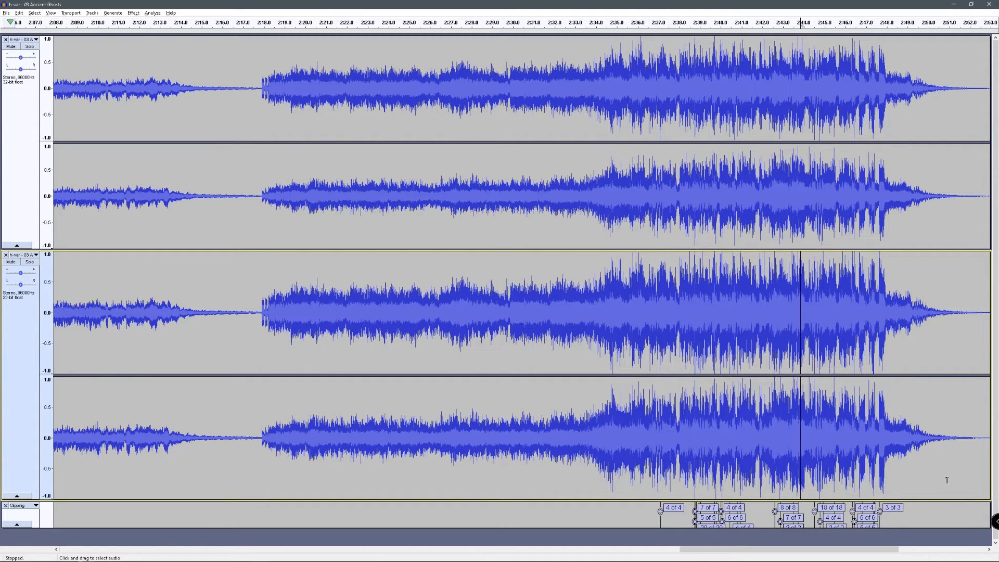
scroll(936, 476, "down", 4, "ctrl")
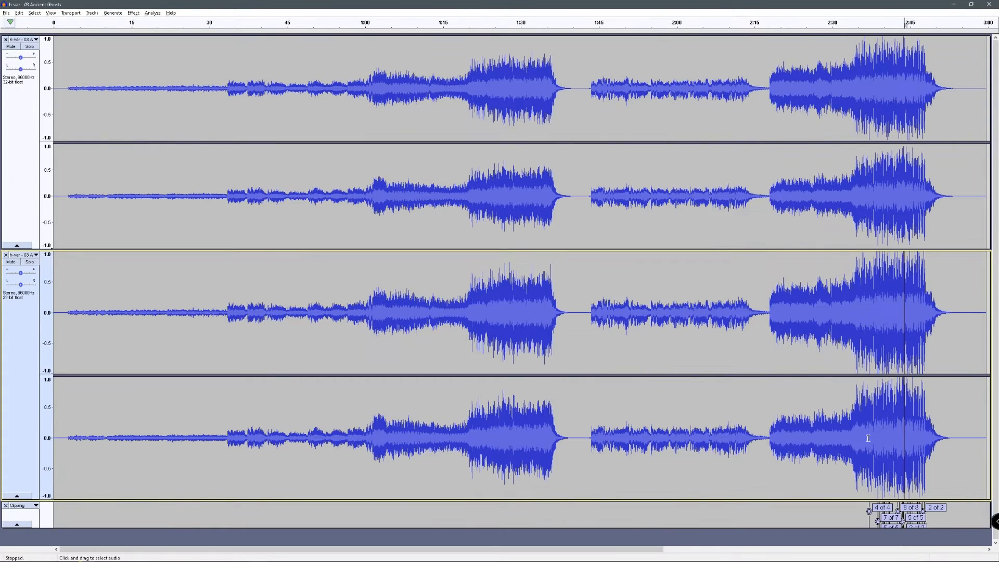
Compare the second track's section at about 1:20 to 1:37 with the one at about 2:34 to 2:48.
left_click_drag(946, 426, 554, 426)
left_click(469, 415)
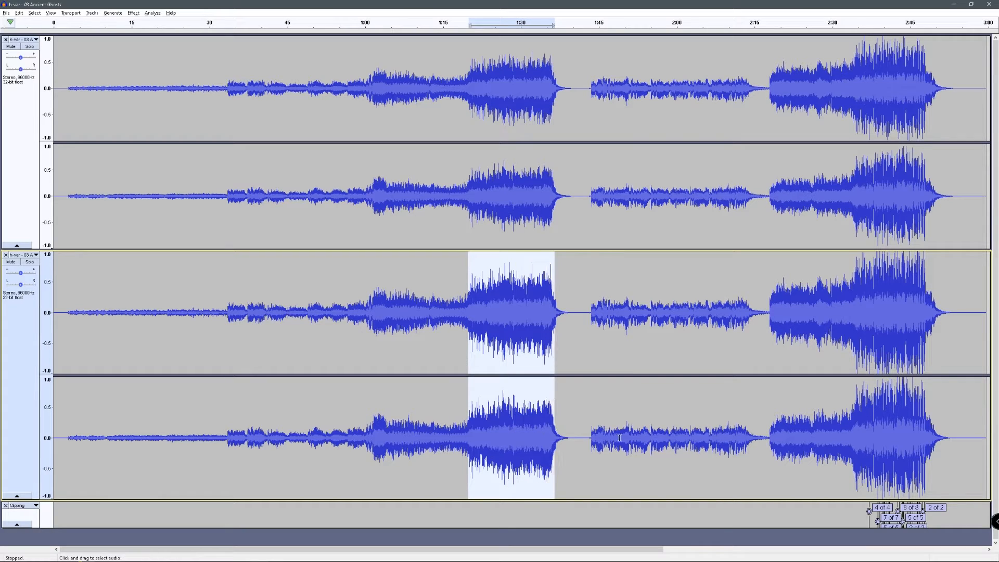
left_click_drag(855, 417, 925, 431)
left_click(933, 433)
scroll(916, 455, "up", 2)
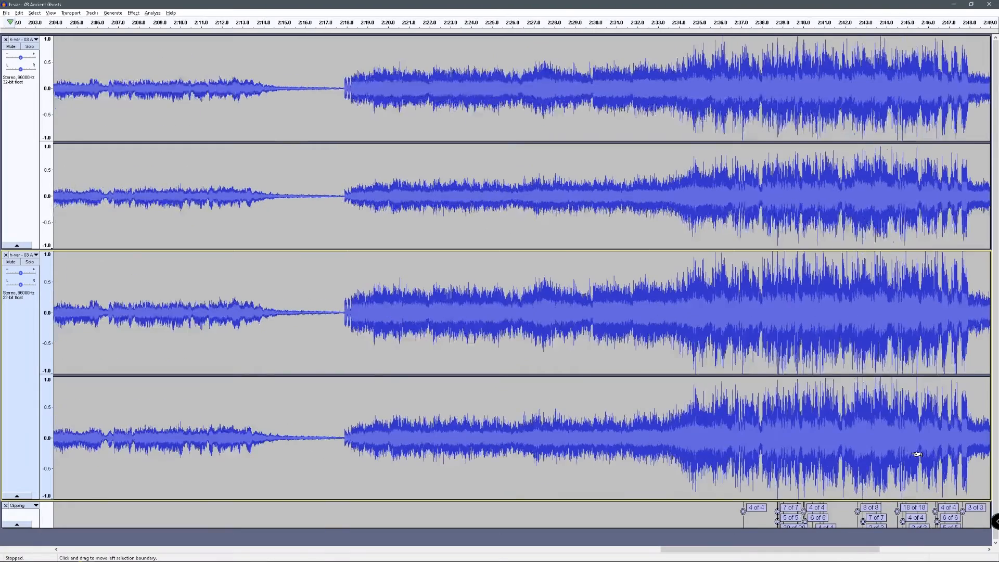
Examine individual clipped samples in the second track by selecting about 2:38.7624 to 2:38.7630.
left_click_drag(809, 550, 859, 548)
scroll(572, 487, "up", 13)
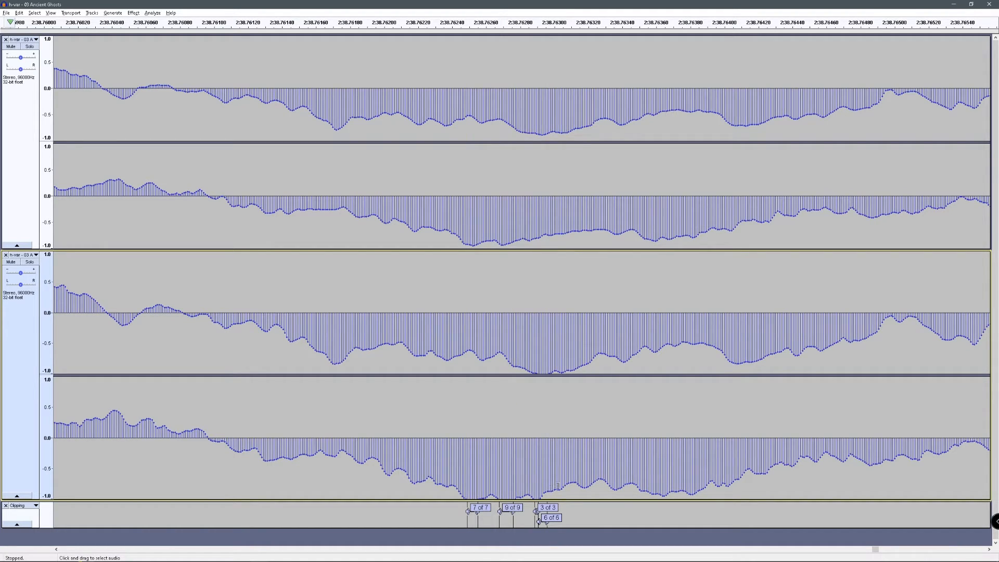
mouse_move(557, 486)
left_mouse_down()
mouse_move(452, 483)
mouse_move(459, 493)
mouse_move(551, 498)
left_mouse_up()
left_click(448, 488)
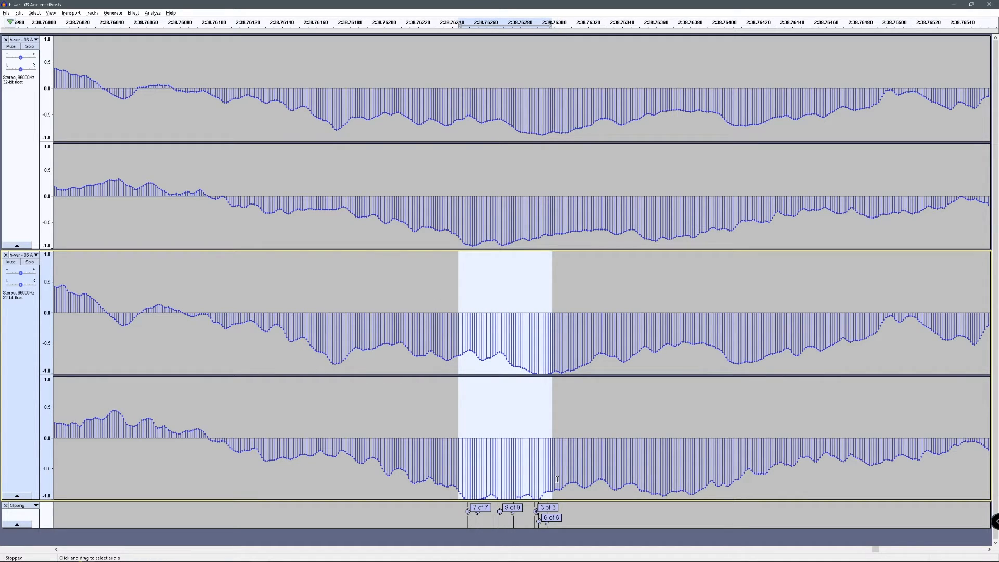
left_click(453, 482)
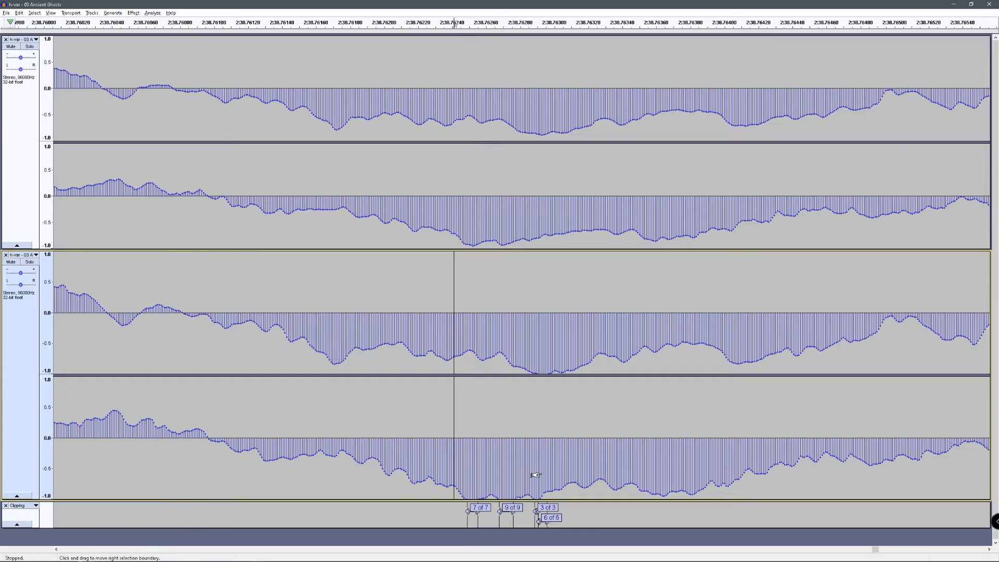
Review the clipped spot near 2:38.8 in the context of the whole final loud section.
key("ctrl+3")
key("ctrl+3")
scroll(536, 474, "down", 7)
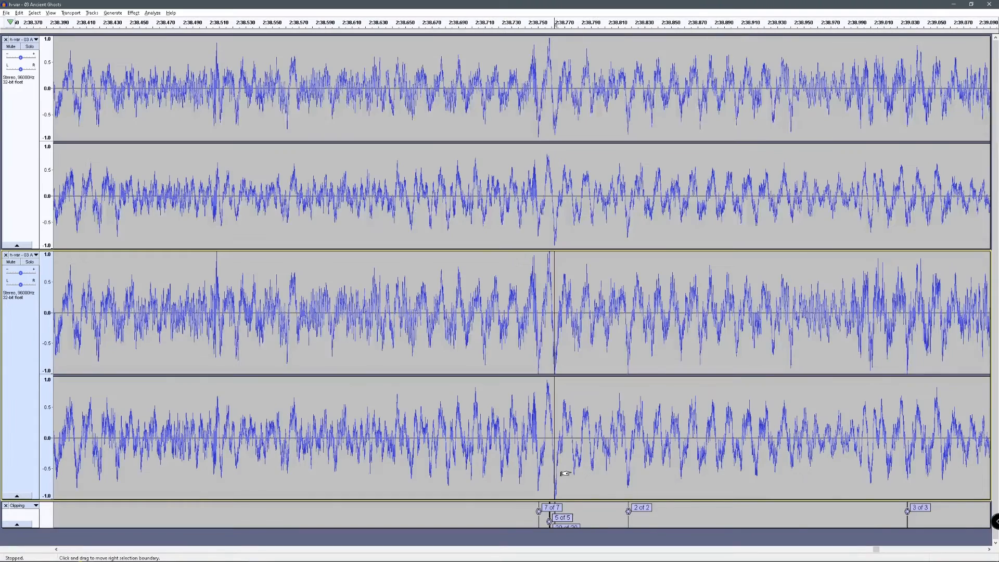
scroll(566, 474, "down", 3)
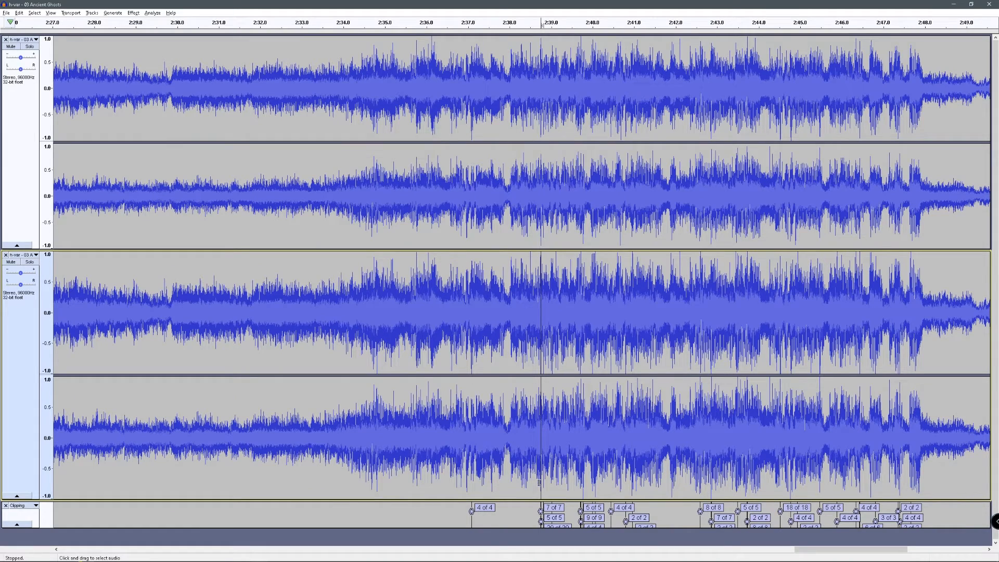
left_click(542, 485)
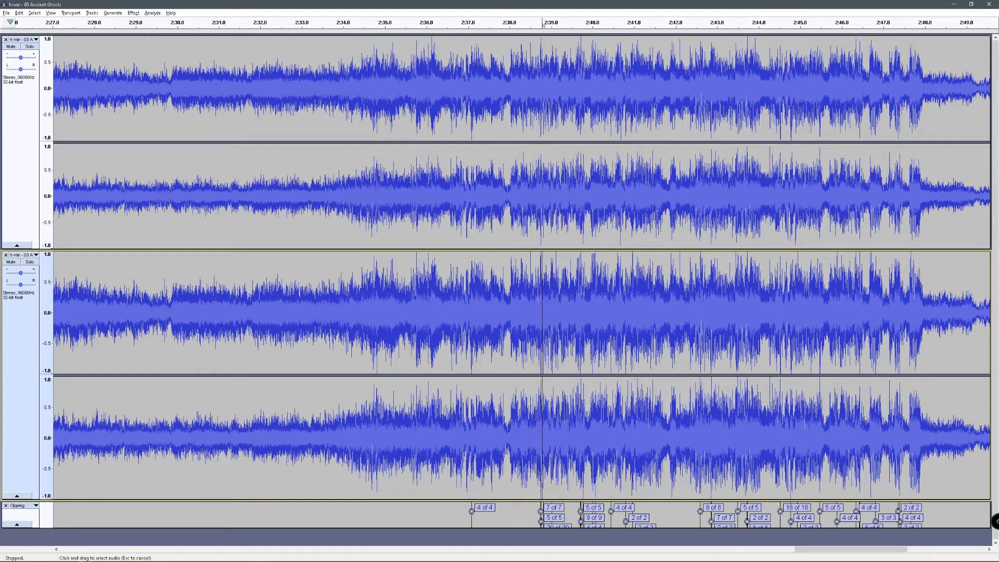
View the tracks at full length and inspect the second track's final loud section from about 2:34 to 2:51.
left_click(540, 485)
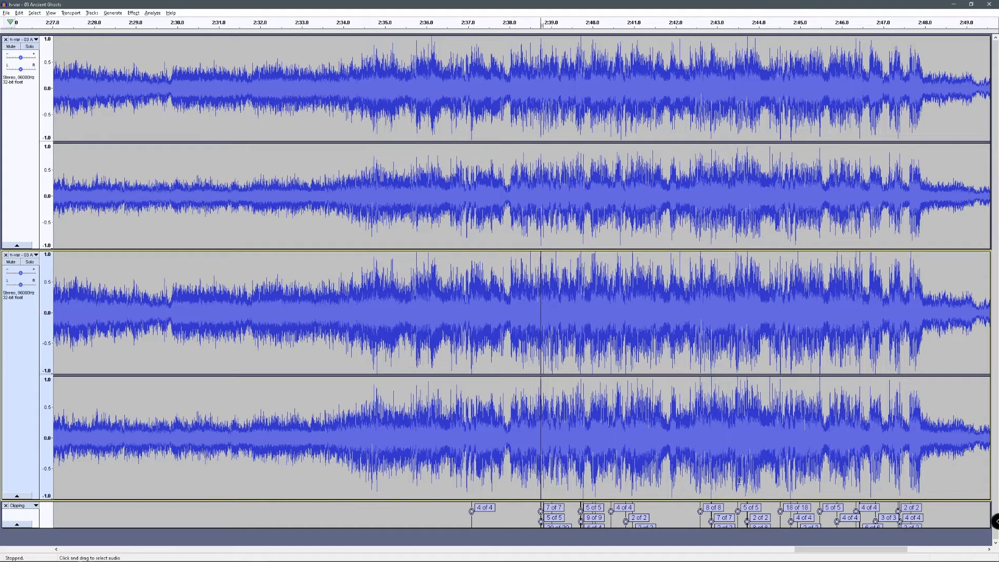
scroll(553, 440, "down", 3, "ctrl")
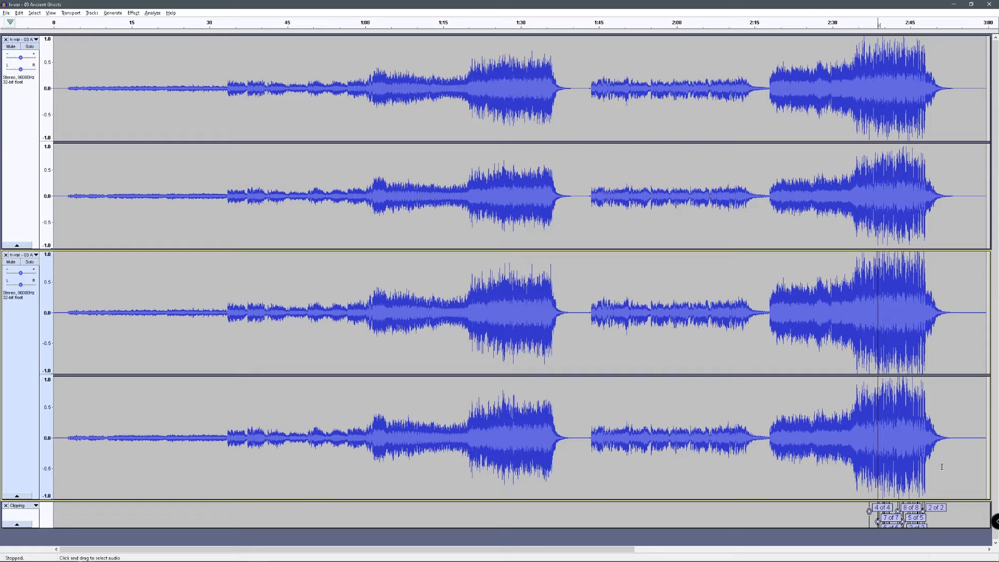
left_click_drag(941, 467, 856, 448)
left_click(835, 457)
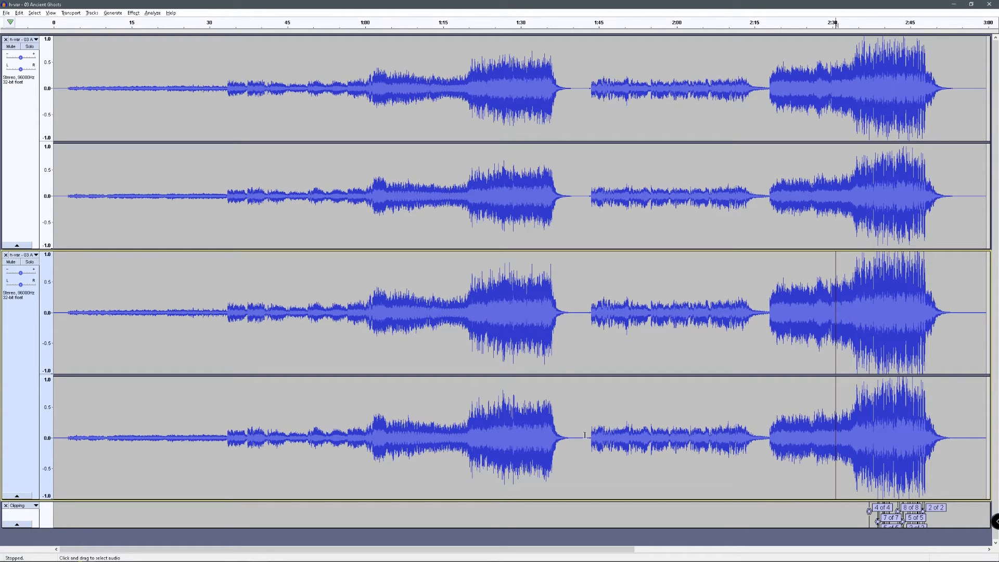
Inspect the quiet gap between the second track's two halves at about 1:37 to 1:43.
left_click_drag(589, 436, 575, 436)
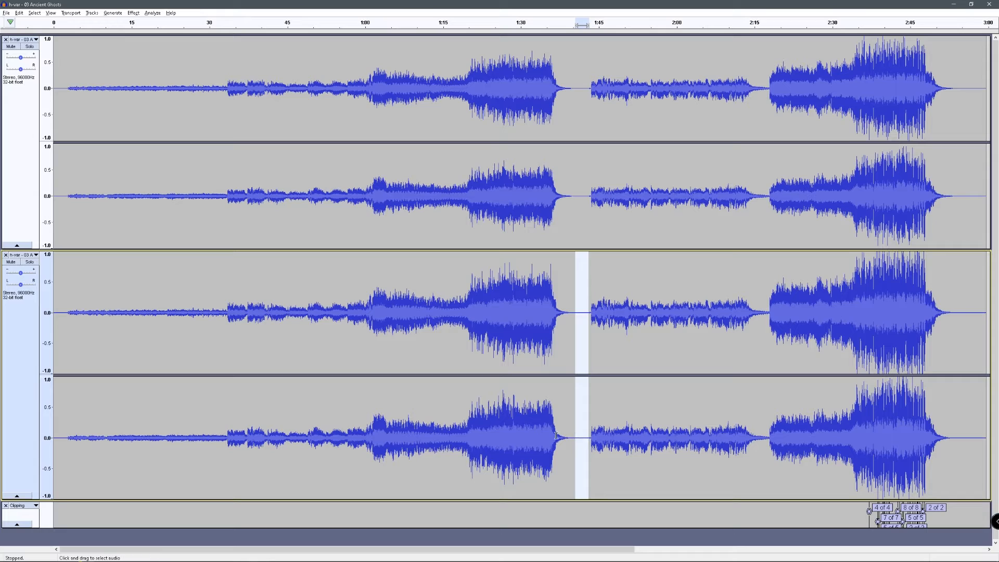
left_click(556, 435)
left_click(586, 428)
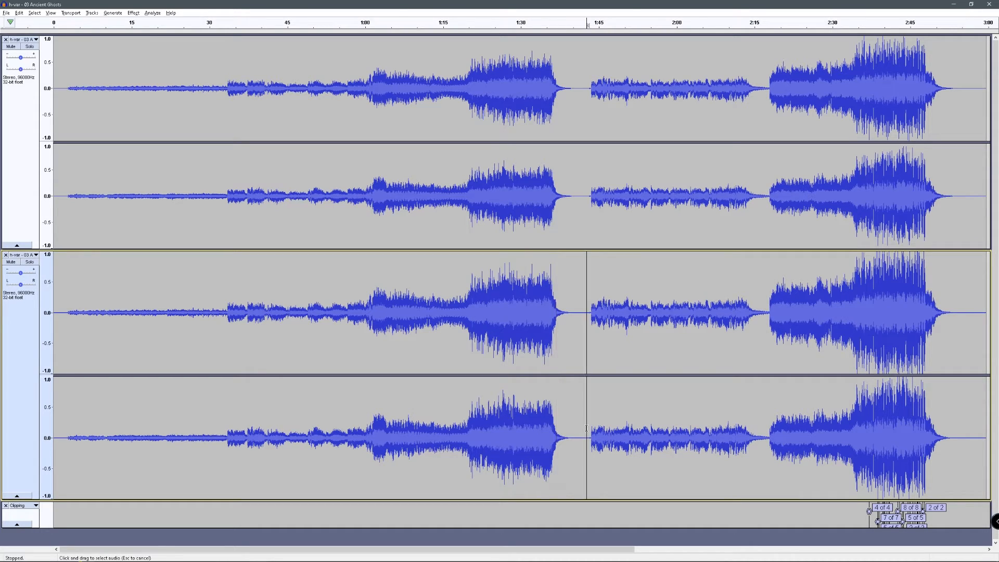
left_click(554, 427)
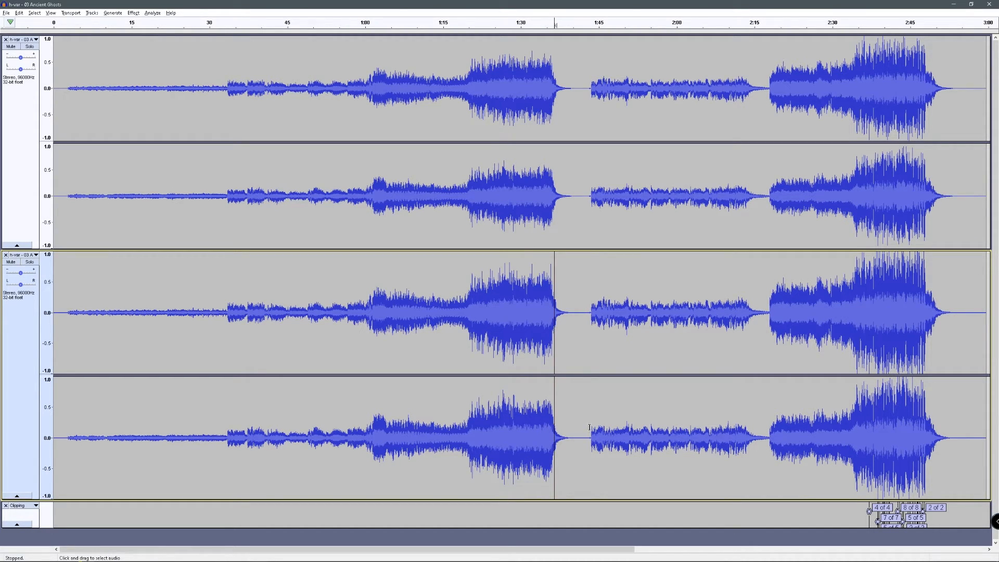
left_click_drag(589, 428, 555, 425)
left_click(627, 421)
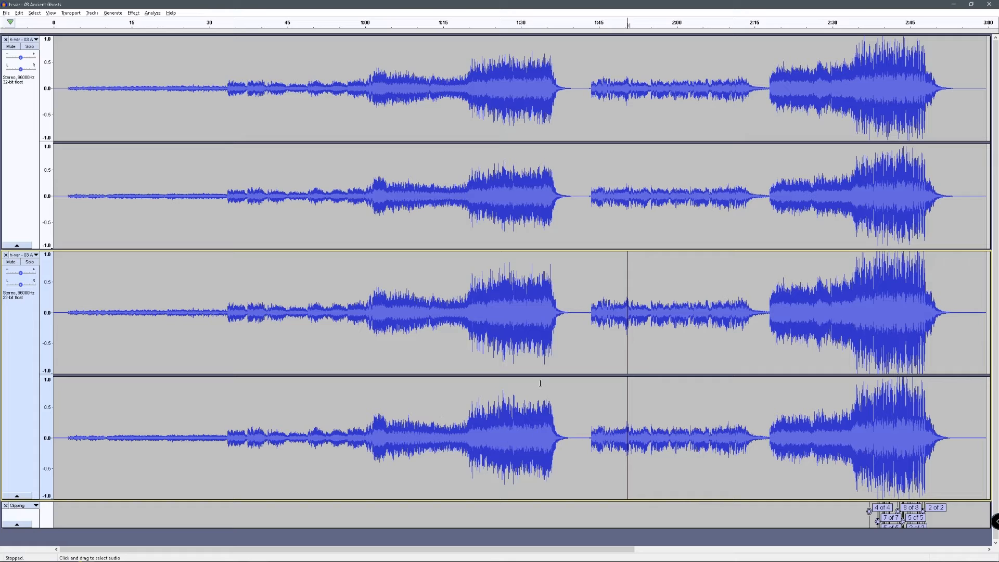
Examine the second track's later half by selecting about 1:42 to 2:45.
left_click_drag(585, 411, 817, 430)
left_click(577, 400)
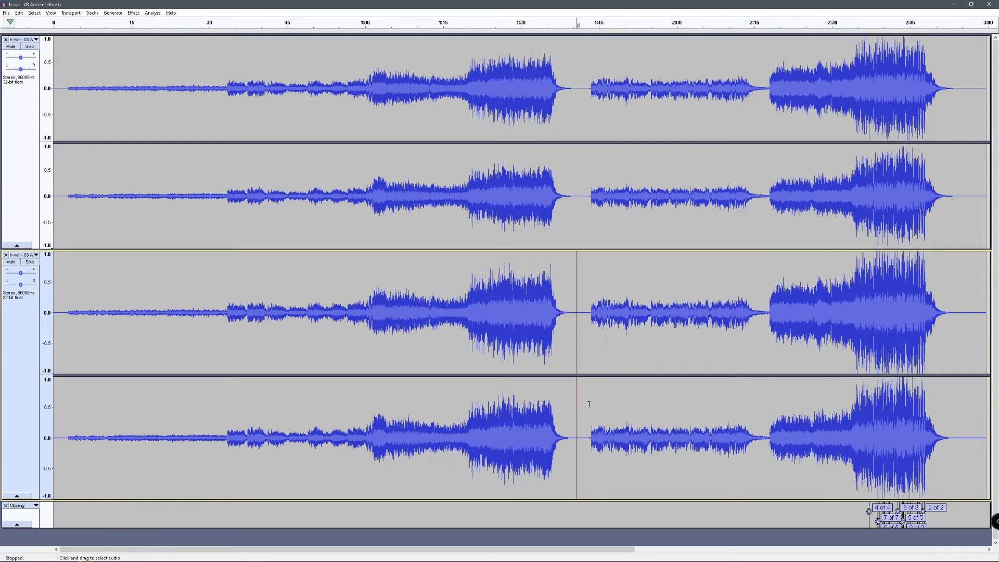
left_click_drag(585, 403, 908, 411)
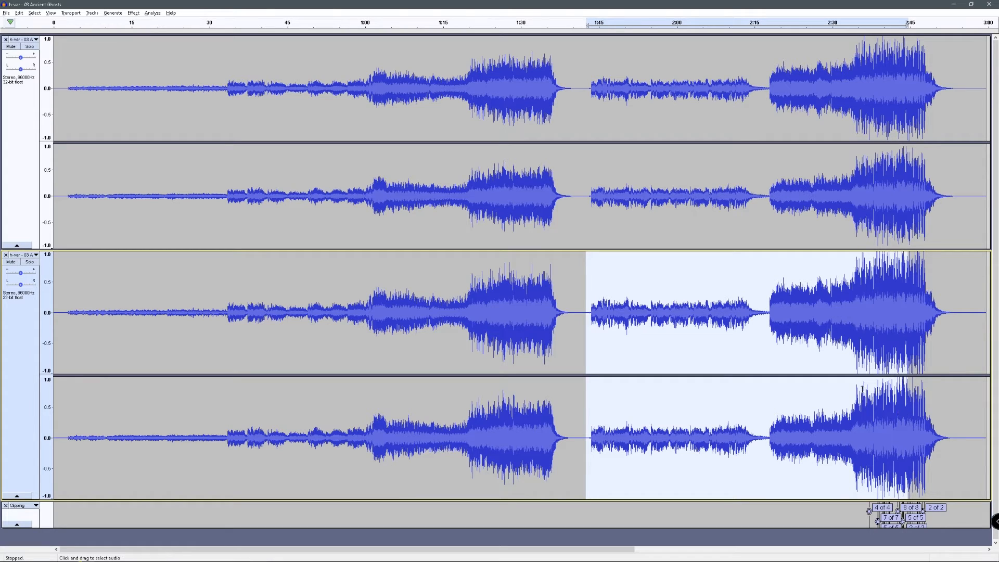
left_click(580, 428)
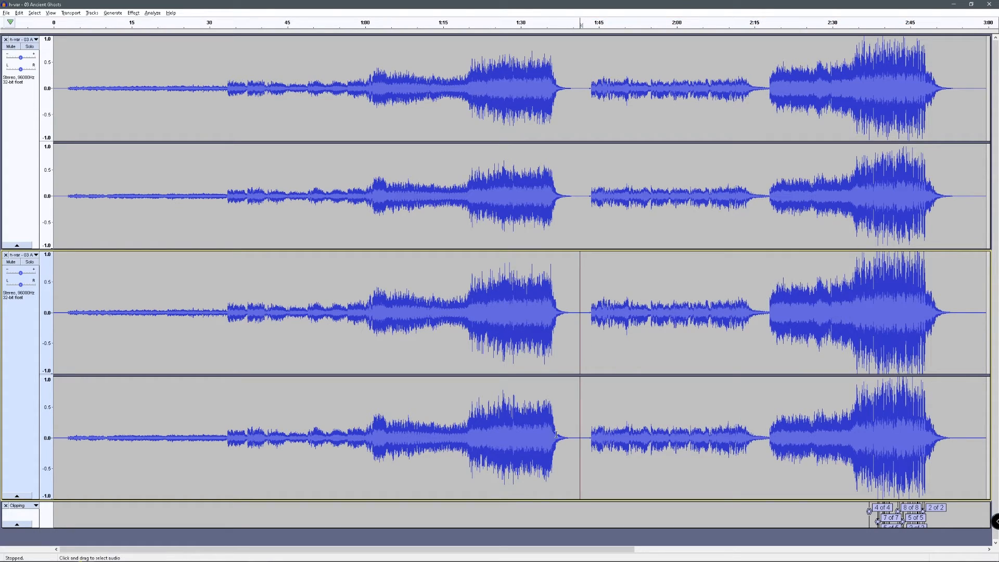
Compare the second track's loud passage around 1:27 with the louder one around 2:41.
left_click(517, 417)
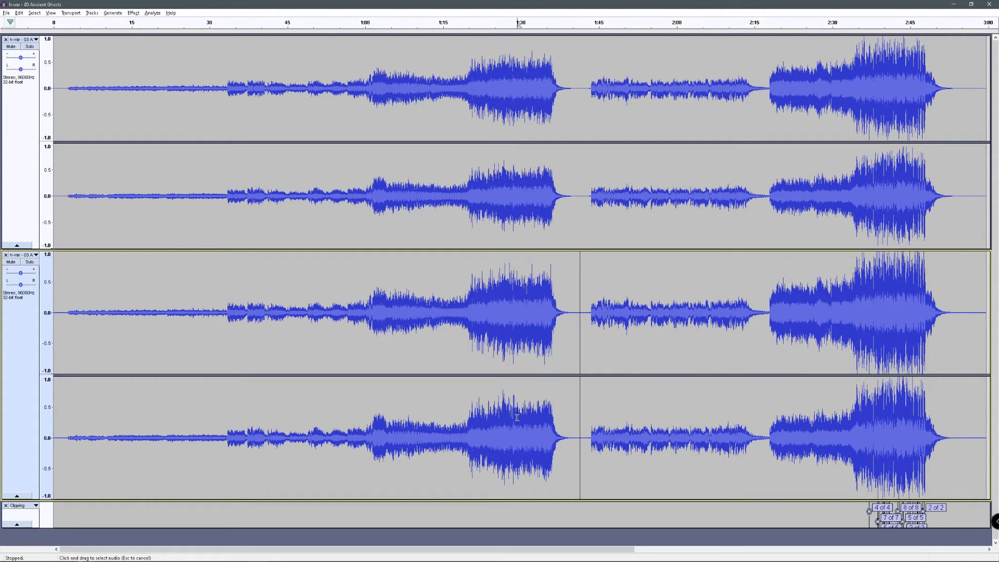
left_click(897, 424)
left_click(502, 424)
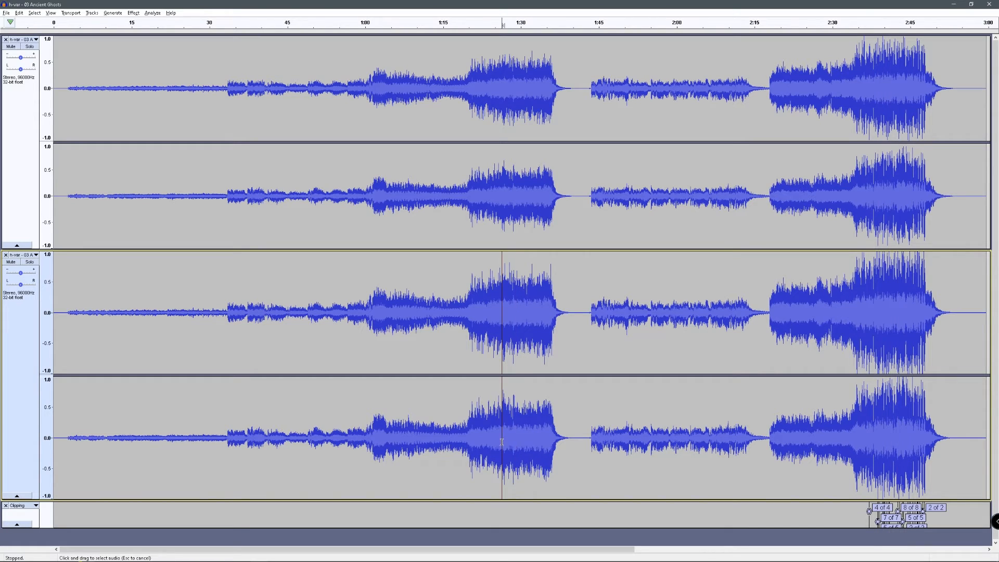
left_click(890, 426)
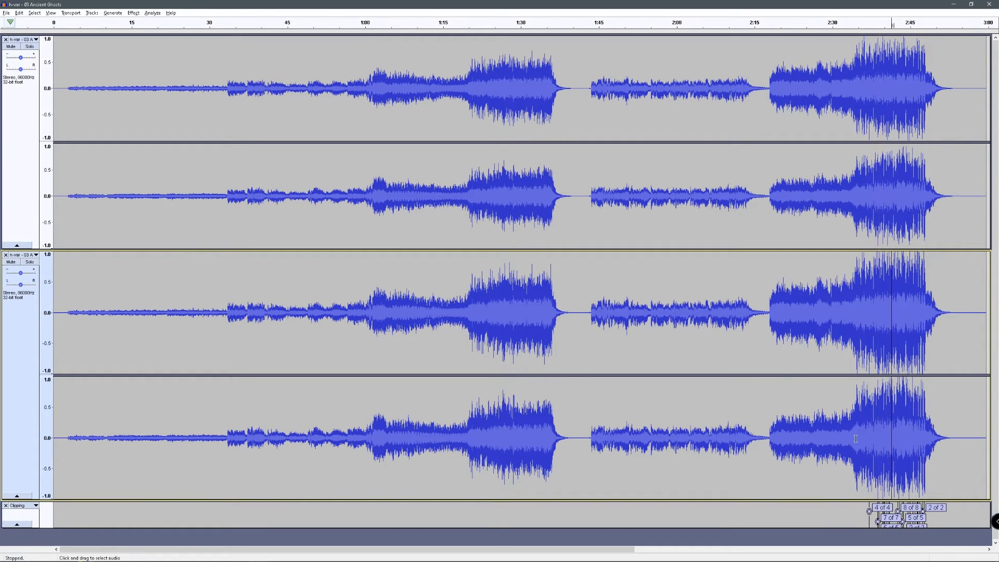
Review the extent of the second track's final loud section by selecting about 2:33 to 2:52.
left_click_drag(855, 438, 929, 438)
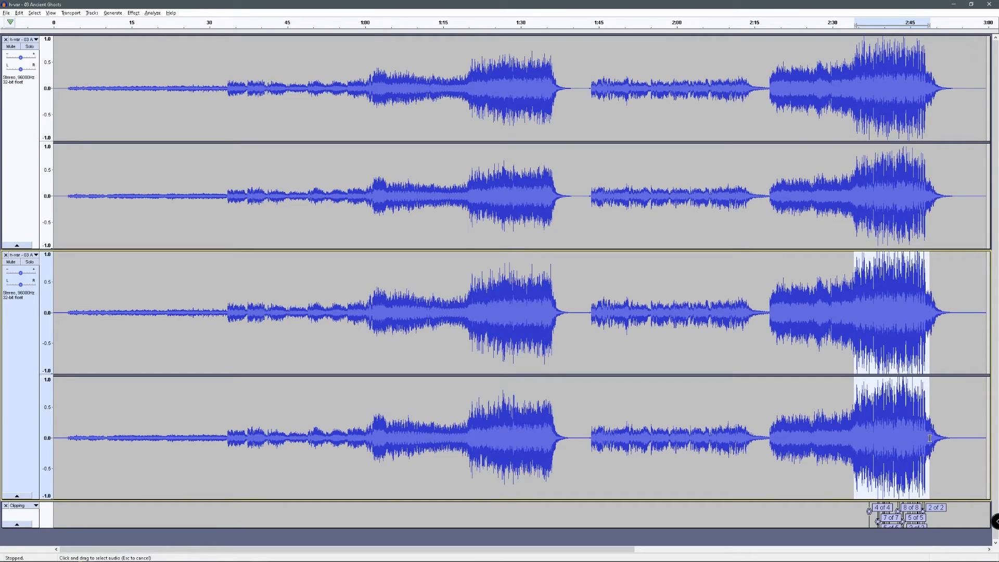
left_click(880, 458)
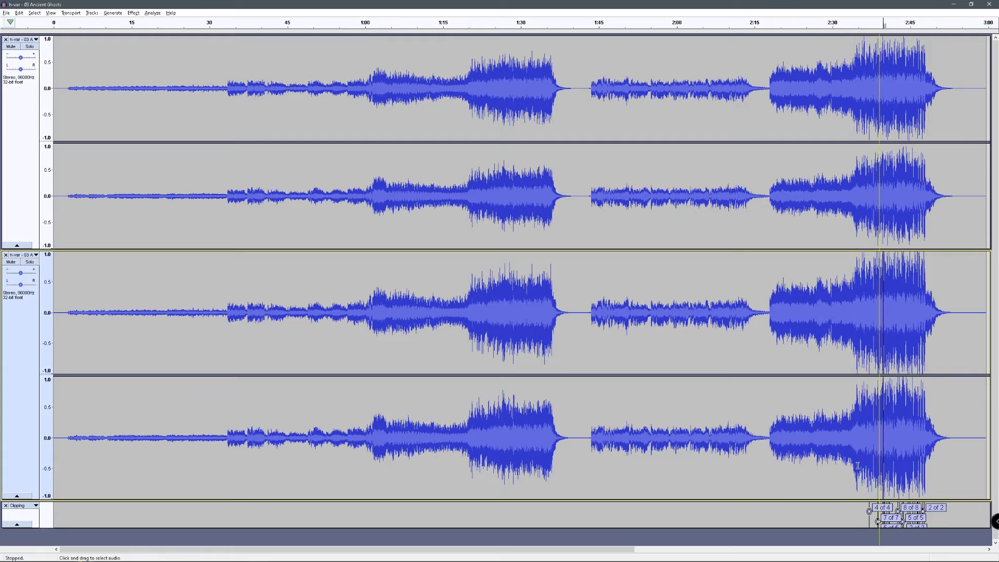
left_click_drag(857, 466, 925, 463)
left_click(934, 468)
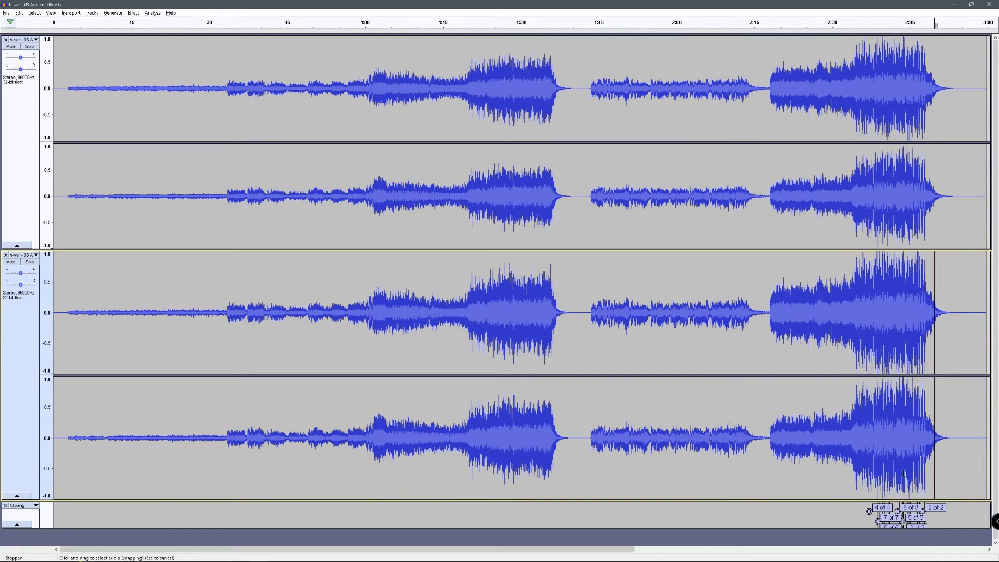
left_click_drag(851, 466, 926, 460)
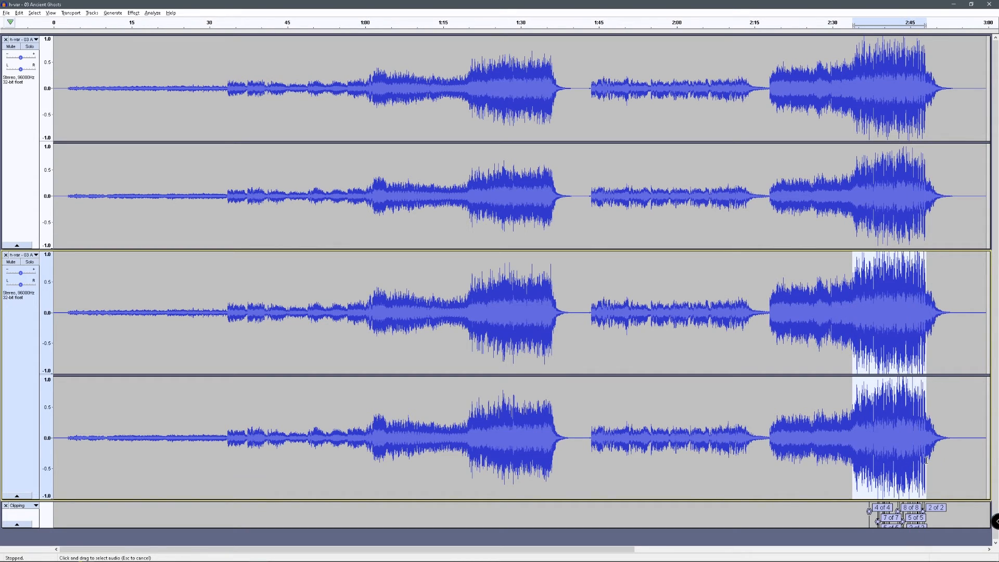
left_click_drag(850, 464, 945, 475)
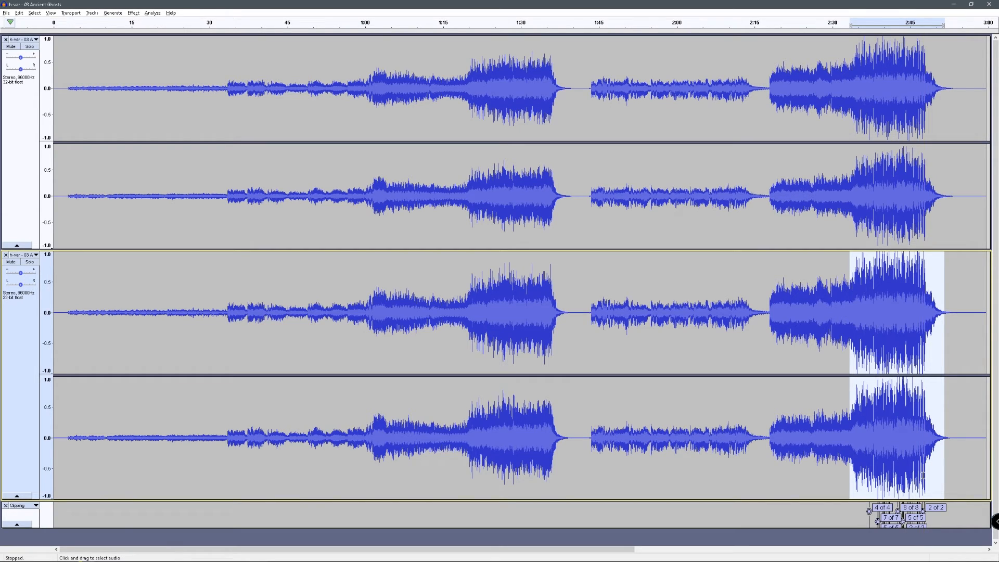
Undo the Clipping labels and the second track's latest level changes, and compare its two halves on either side of about 1:42.
left_click_drag(585, 412, 41, 372)
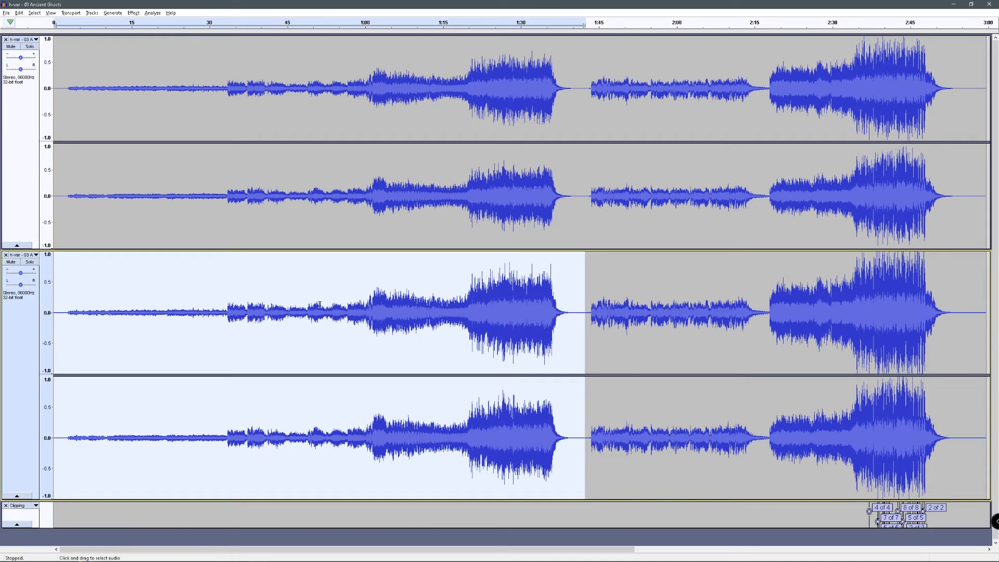
left_click(493, 278)
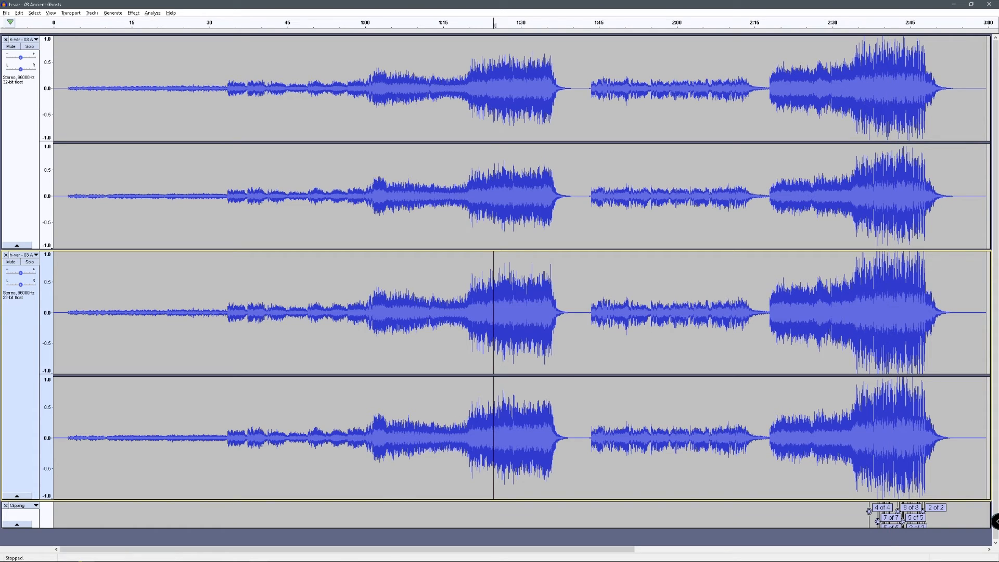
key("ctrl+z")
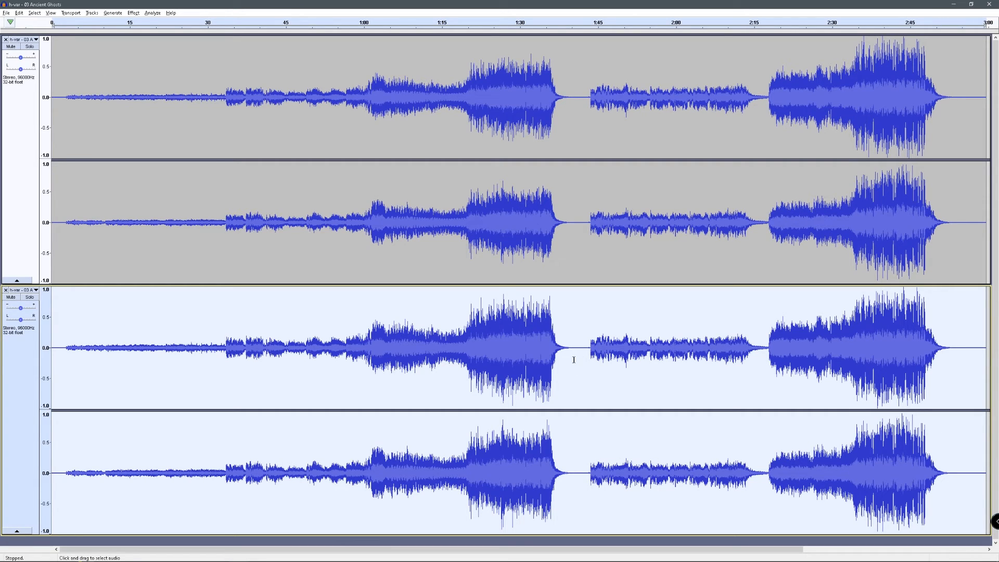
left_click_drag(573, 360, 51, 362)
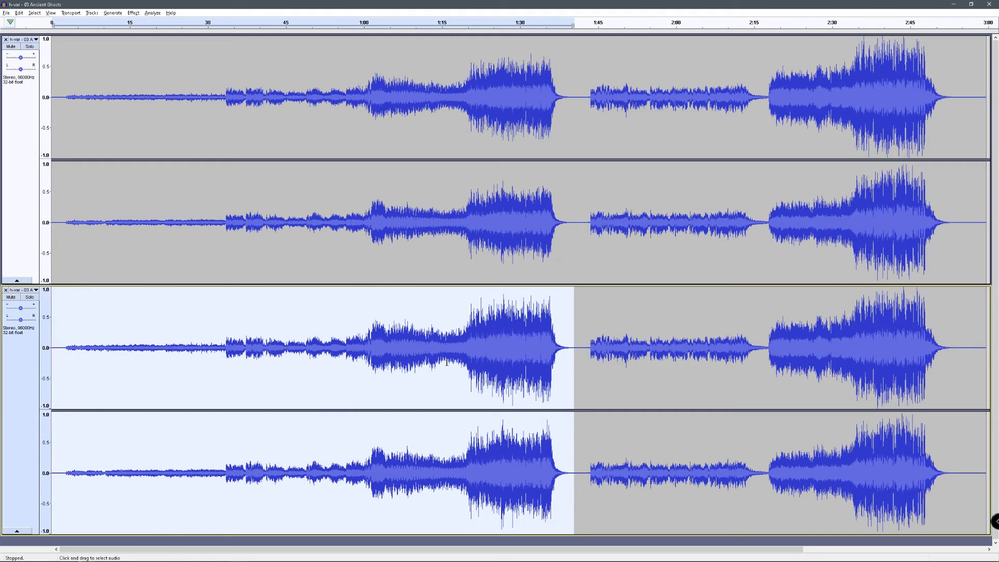
left_click(579, 374)
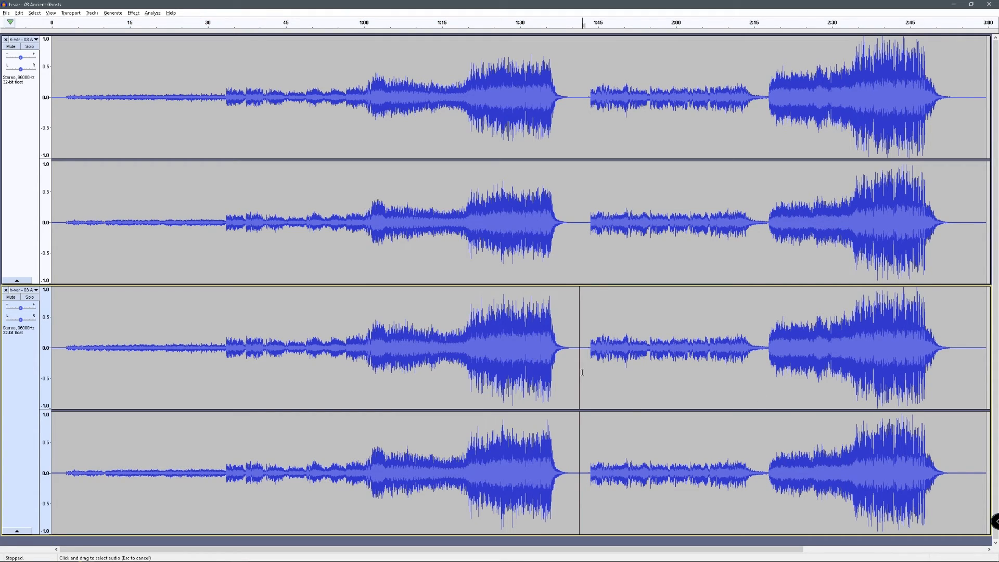
left_click_drag(583, 374, 972, 373)
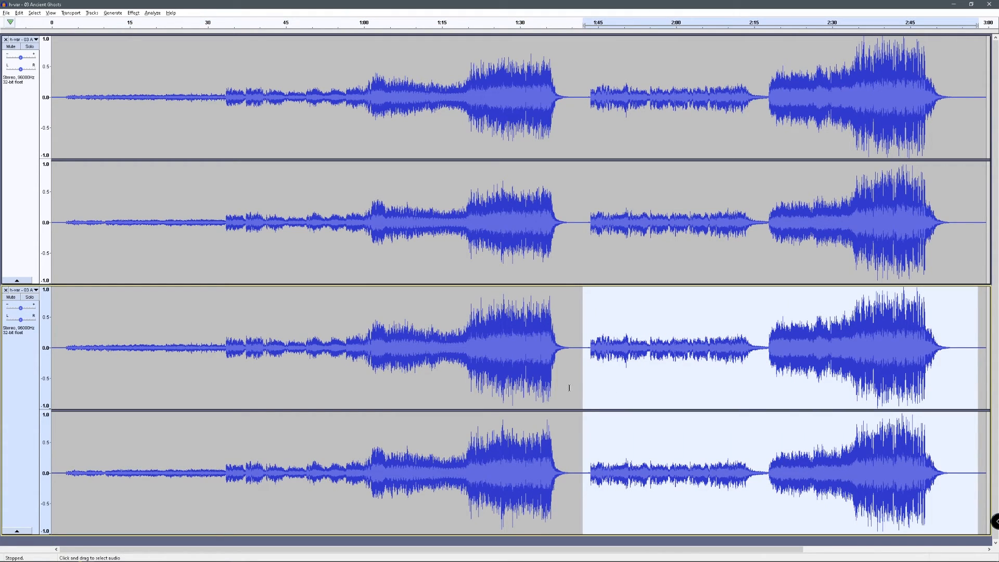
left_click(552, 380)
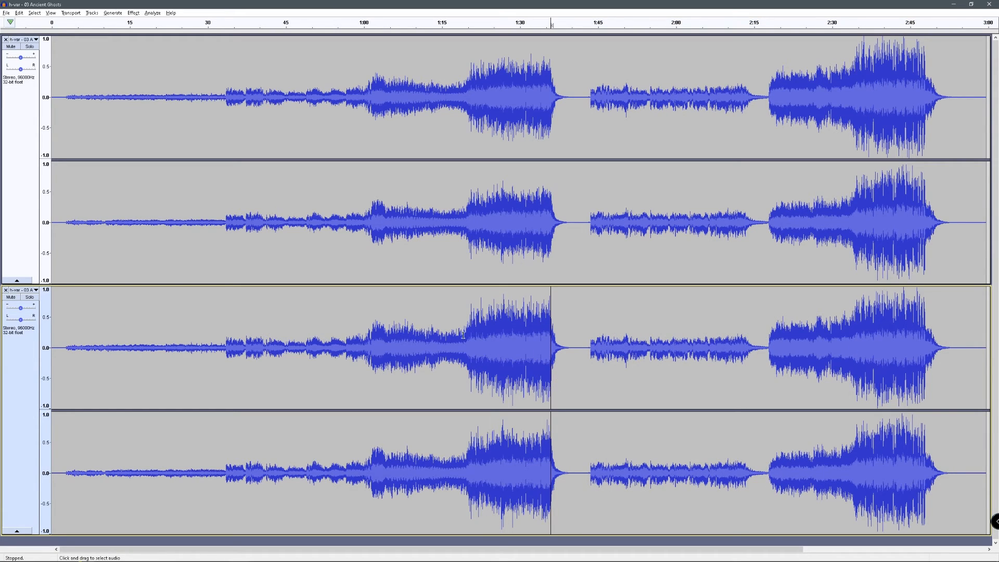
Check the second track's quieter sections, selecting about 1:42 to 2:35, 0:29 to 1:03 and 0:02 to 0:32.
left_click_drag(585, 367, 856, 383)
left_click_drag(379, 398, 203, 397)
left_click_drag(61, 394, 220, 379)
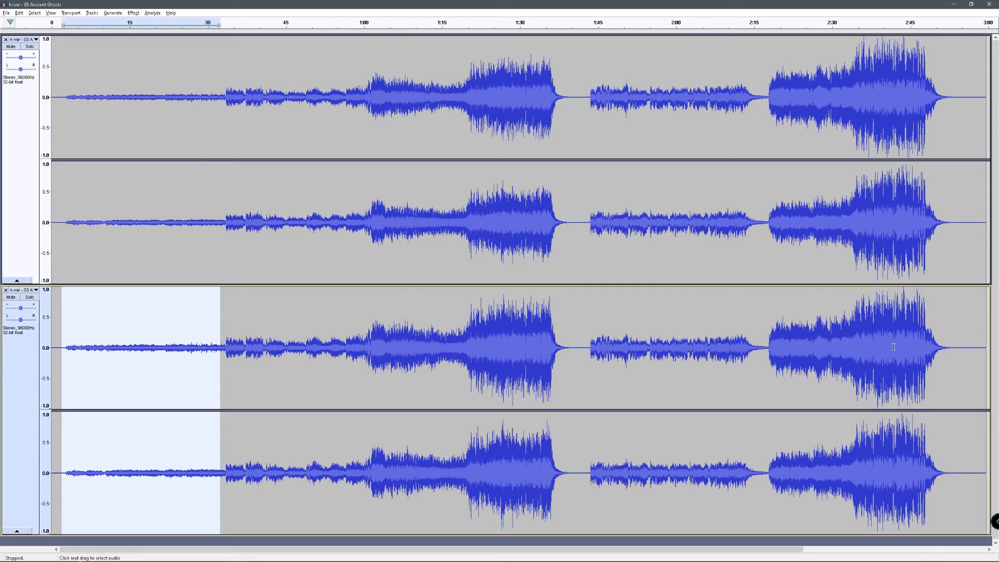
Follow the level build-up across the second track's first half by checking points from about 0:25 to 1:23.
left_click(243, 347)
left_click(430, 346)
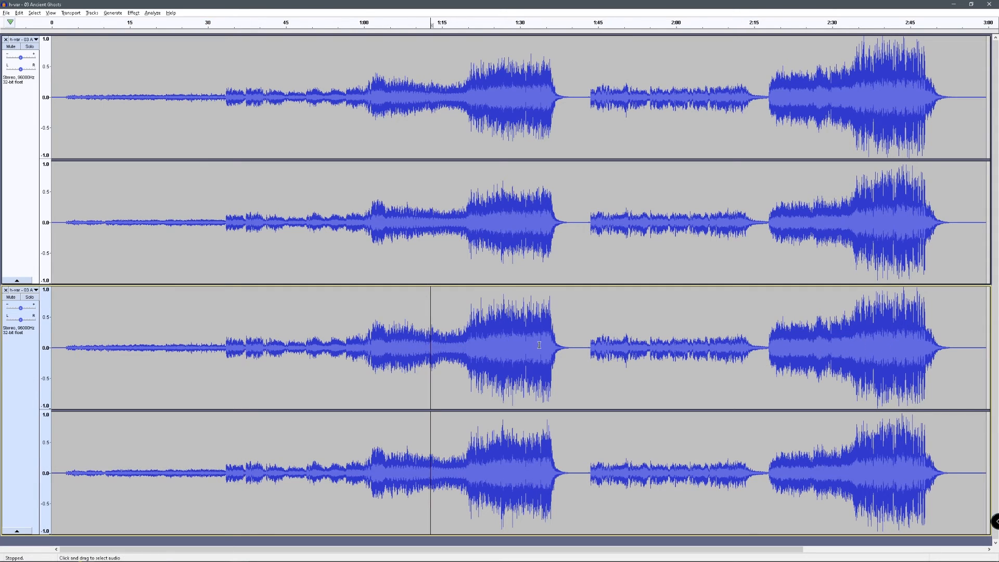
left_click(477, 349)
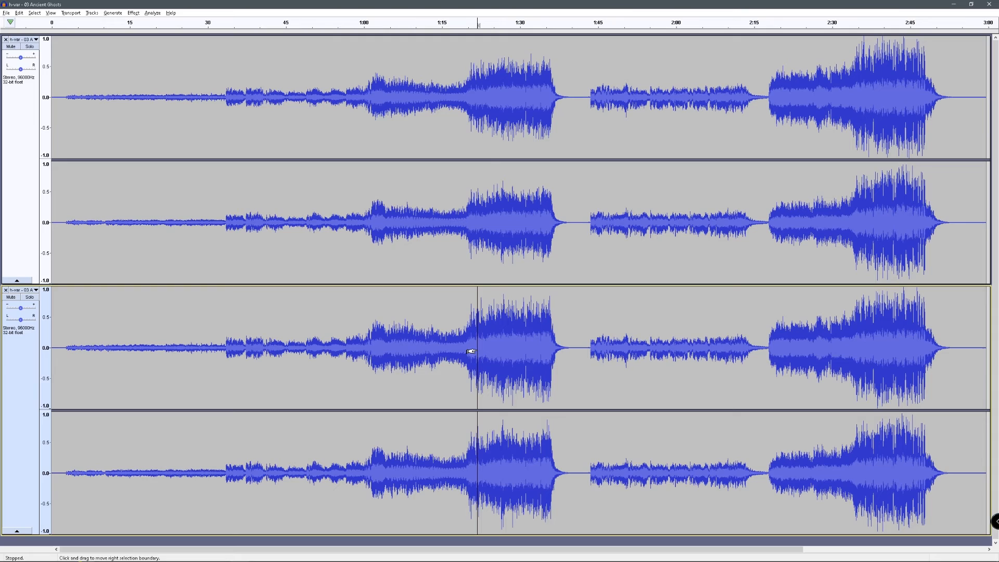
left_click(306, 349)
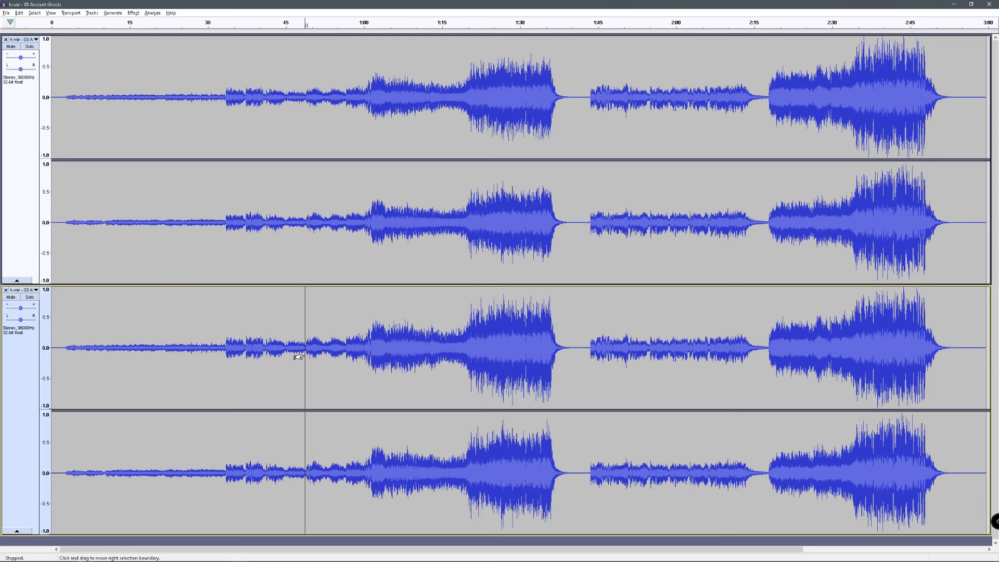
left_click(181, 356)
left_click(231, 347)
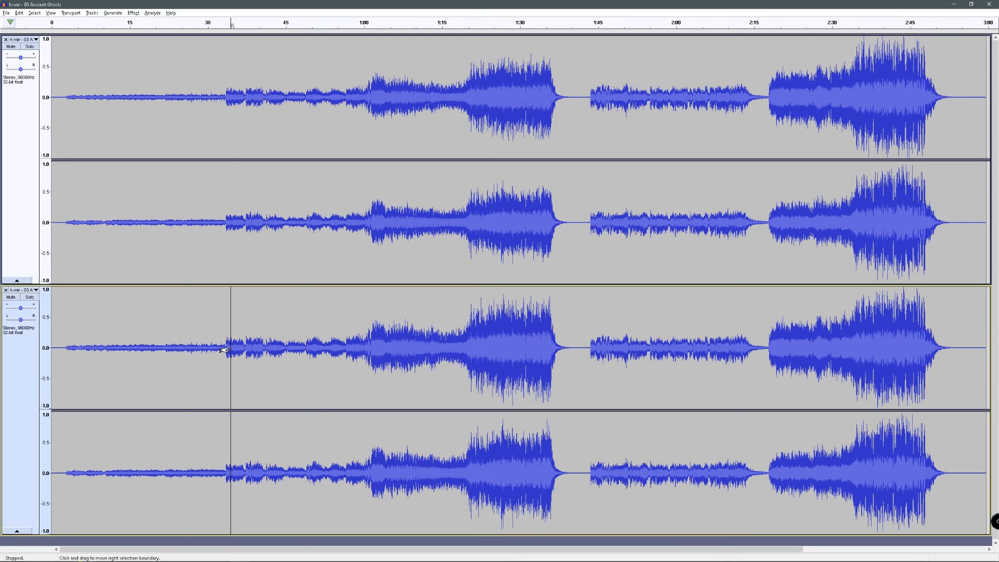
left_click(257, 347)
left_click(316, 345)
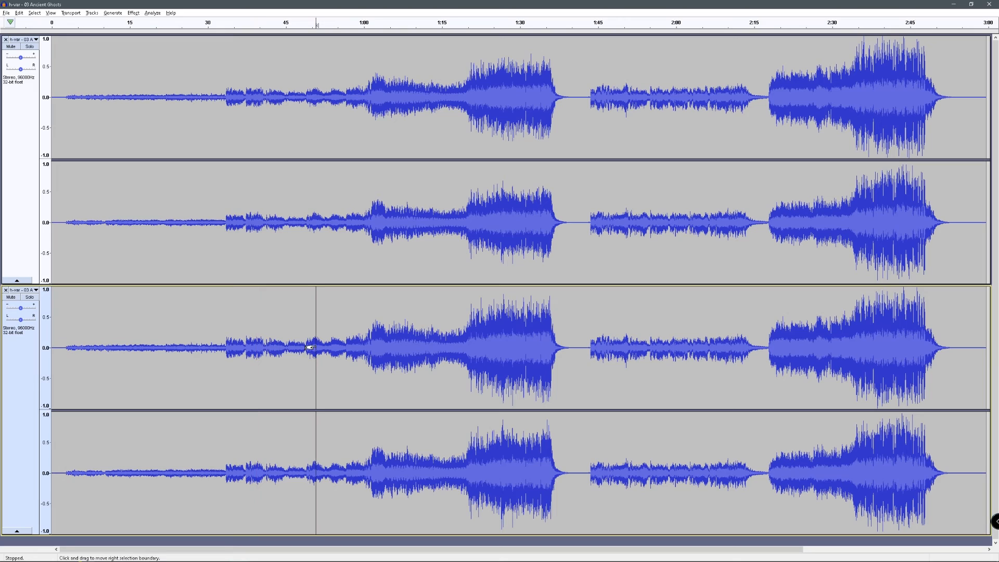
left_click(352, 345)
left_click(386, 343)
left_click(484, 337)
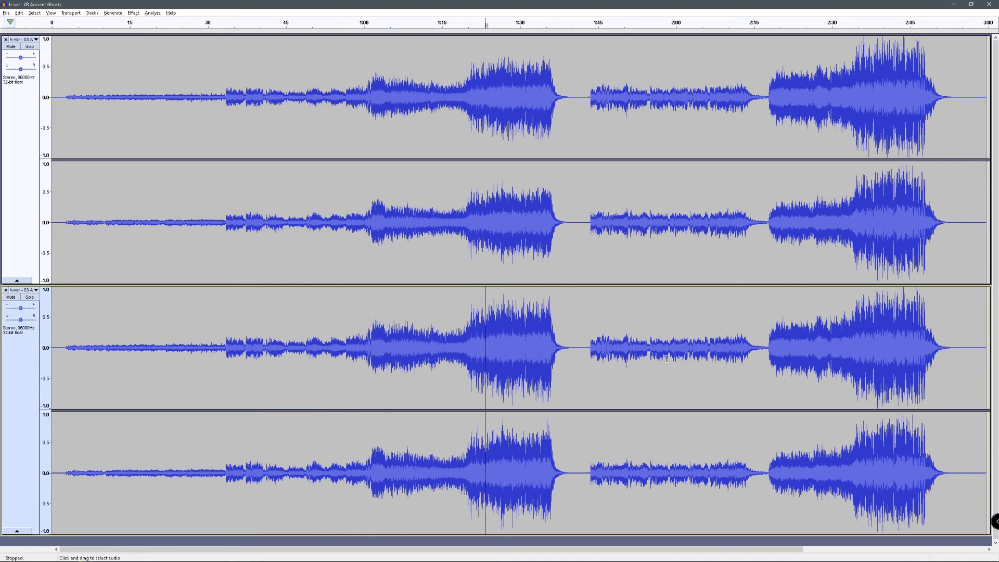
Compare the second track's quiet opening sections and its loud passage at about 1:19 to 1:38 with the ending at about 2:32 to 2:52.
left_click_drag(85, 349, 194, 347)
left_click_drag(242, 347, 293, 347)
left_click_drag(458, 346, 572, 345)
left_click(580, 340)
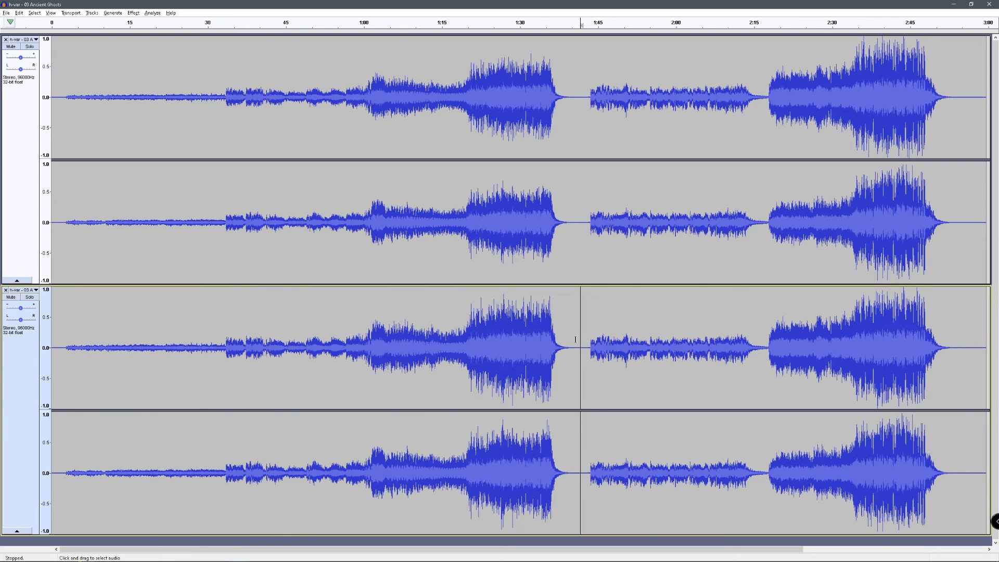
left_click_drag(945, 325, 842, 337)
left_click_drag(565, 336, 462, 332)
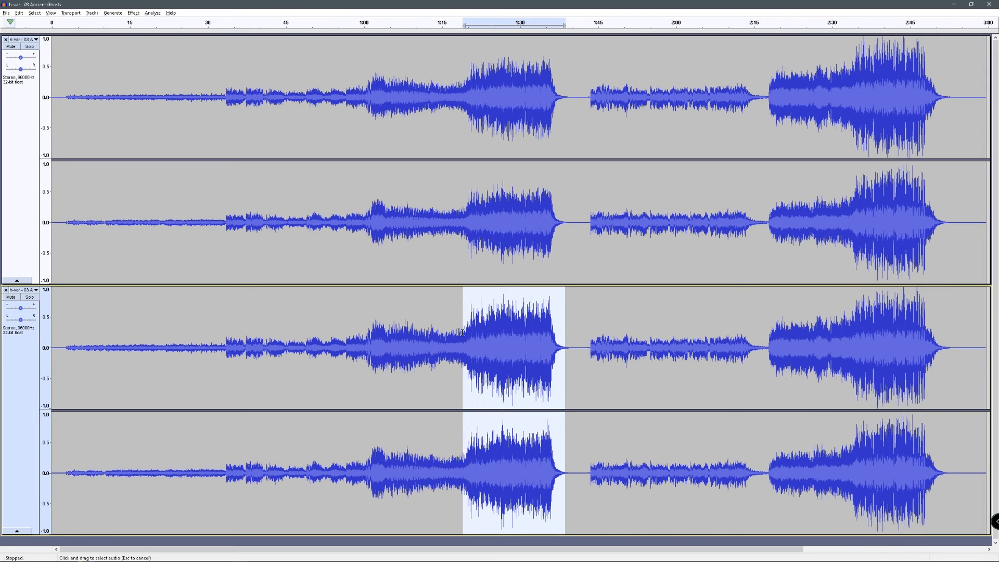
left_click(589, 329)
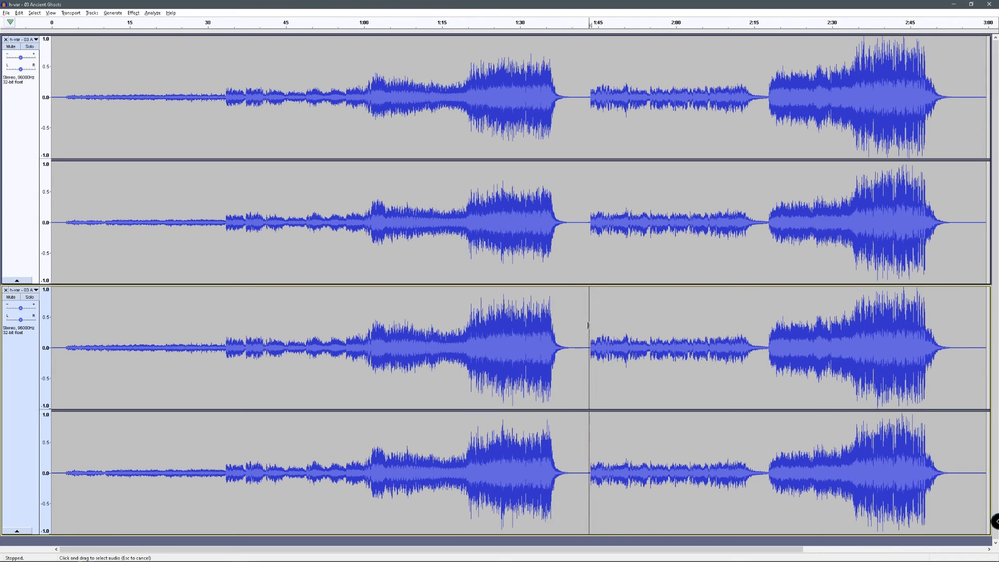
Compare the second track's first half, up to about 1:43, with its loud ending at about 2:34 to 2:53.
left_click_drag(588, 329, 31, 368)
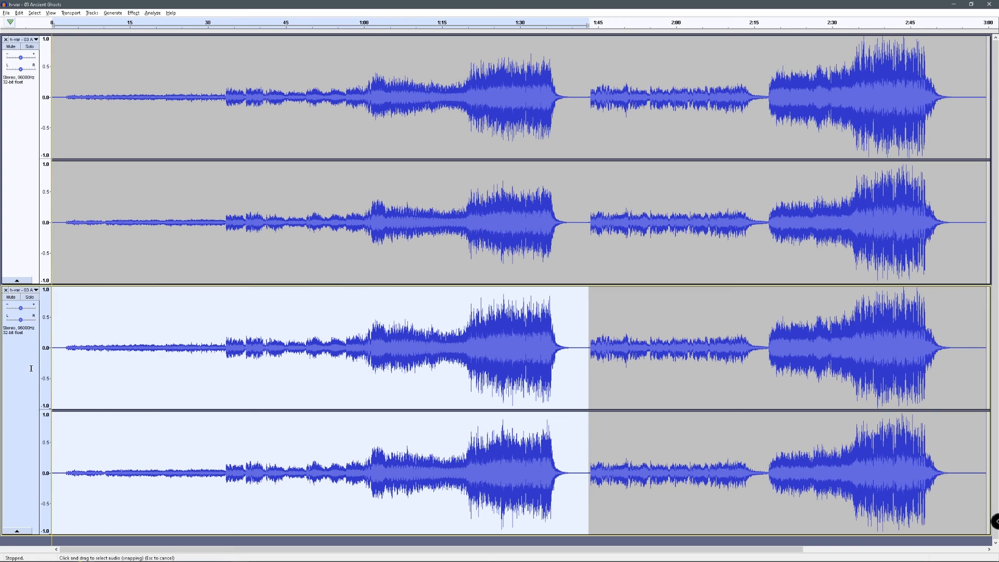
left_click_drag(952, 315, 854, 315)
left_click(602, 330)
Run Find Clipping on the entire second track, keeping the preset start and stop thresholds.
double_click(575, 332)
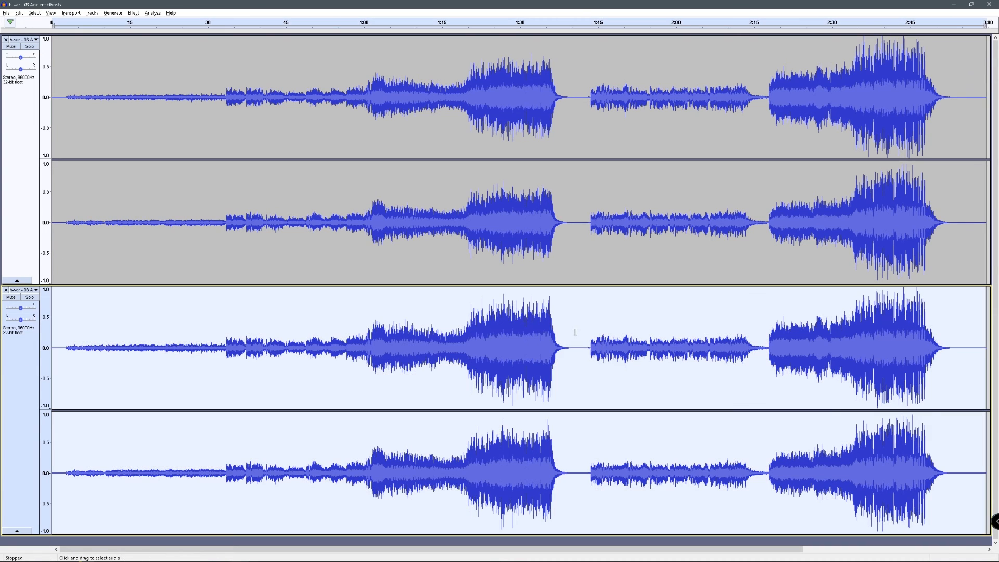
left_click(152, 12)
left_click(174, 55)
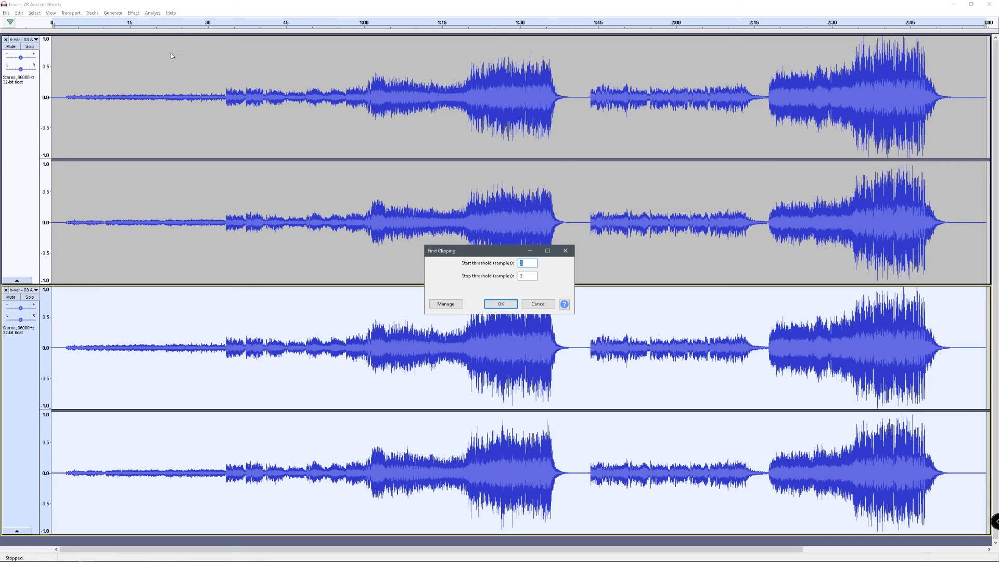
left_click(501, 304)
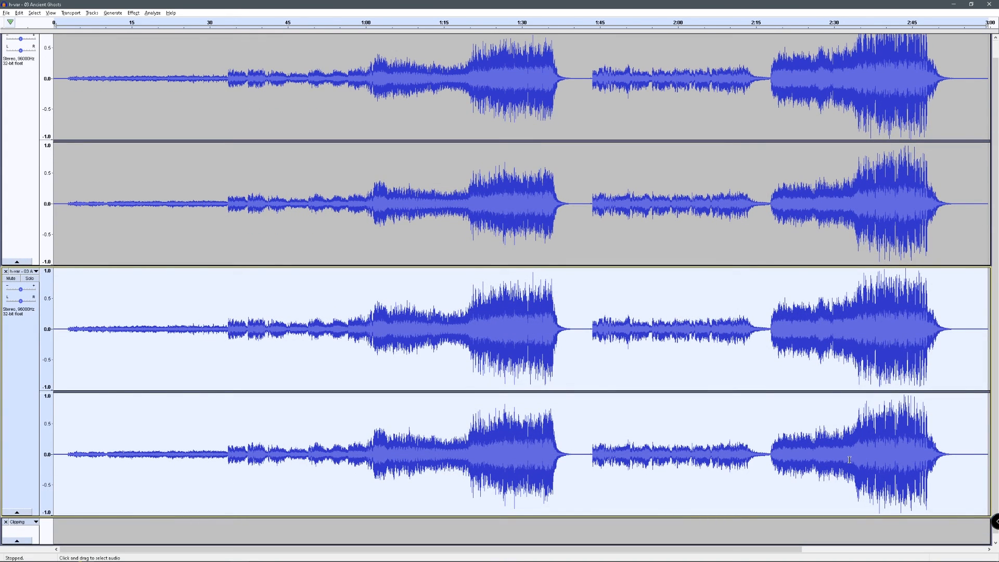
Examine the peaks in the second track's loud ending at points between about 2:43 and 2:50.
left_click(901, 491)
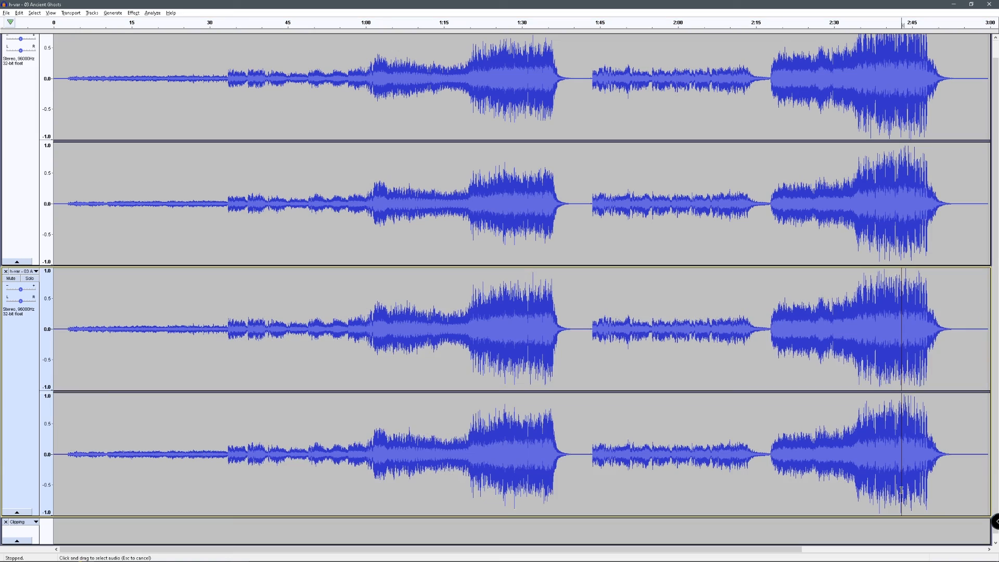
left_click(940, 491)
left_click(918, 488)
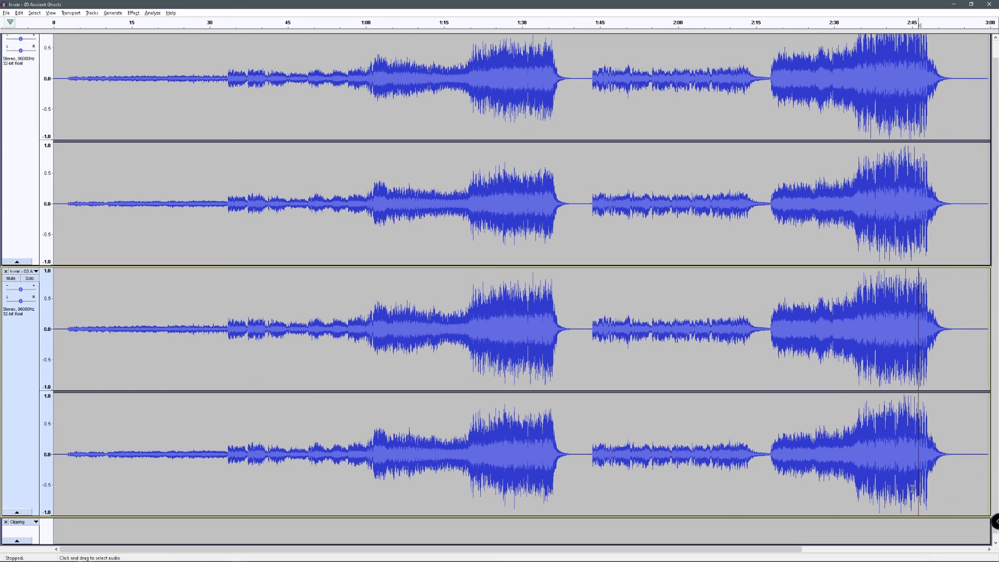
left_click(906, 487)
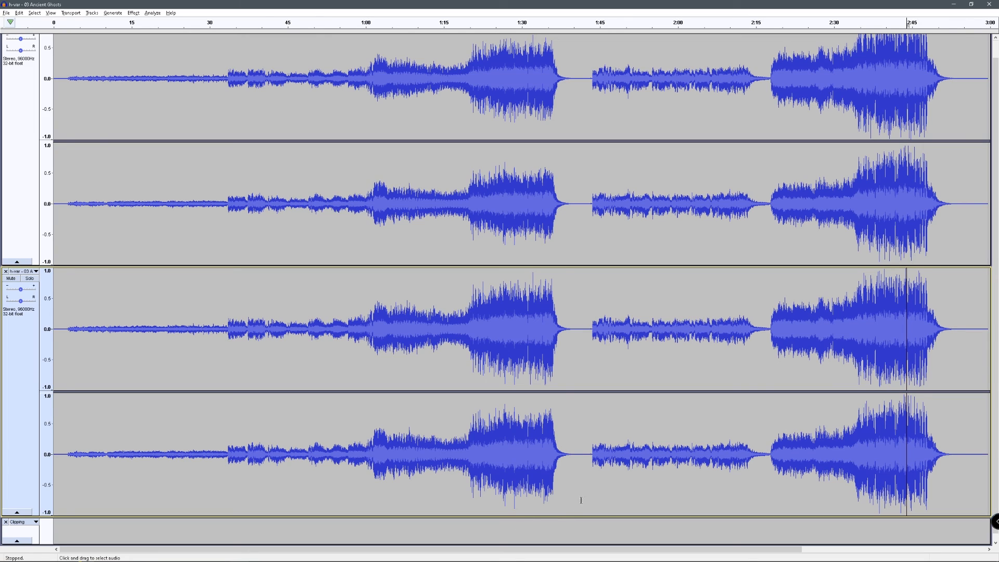
Compare the second track's loud passages at about 1:21 to 1:38 and 2:34 to 2:50 with its quiet opening at about 0:04 to 0:32.
left_click_drag(565, 496, 476, 468)
left_click_drag(936, 437, 853, 437)
left_click_drag(466, 432, 748, 430)
left_click(586, 428)
left_click_drag(219, 424, 72, 422)
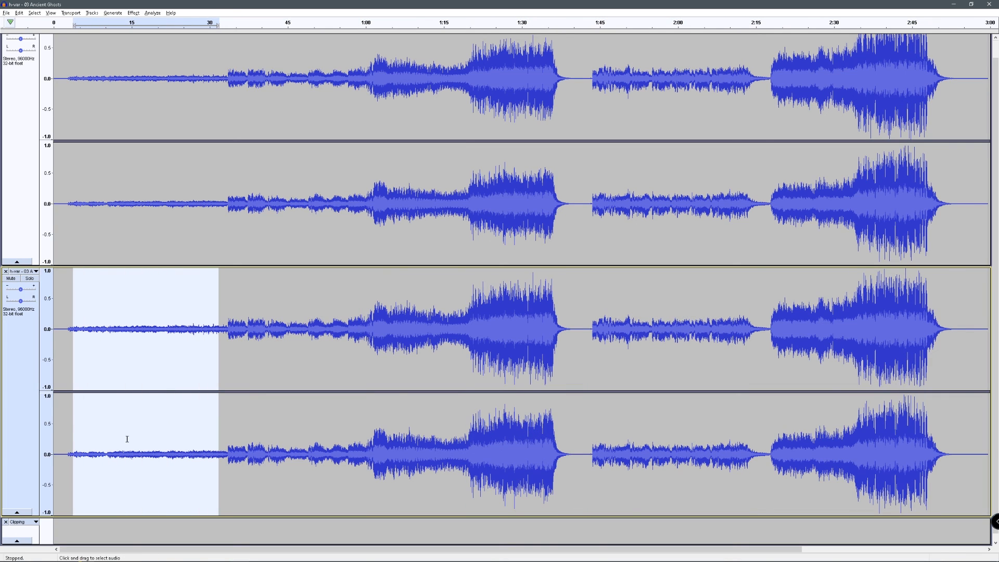
left_click(317, 419)
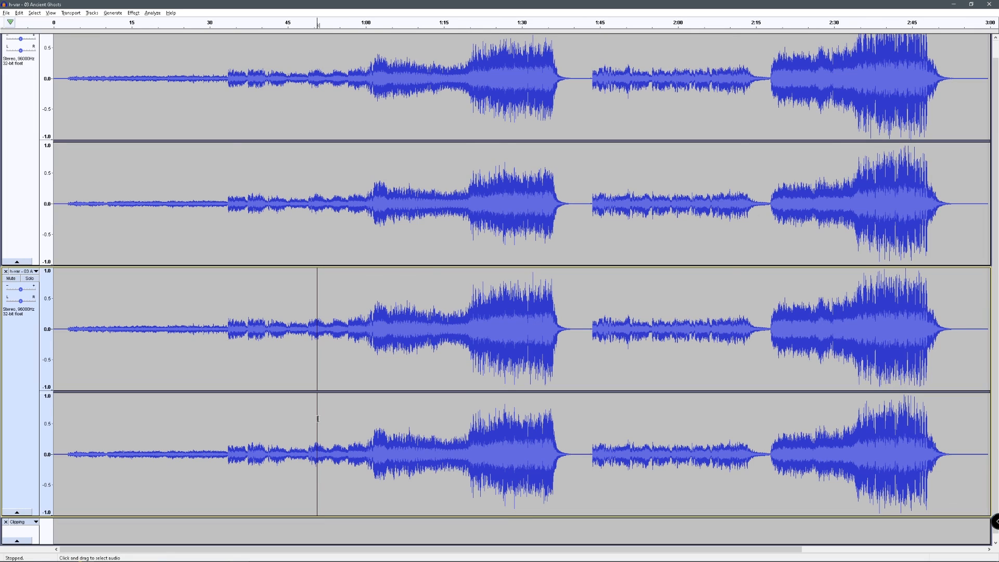